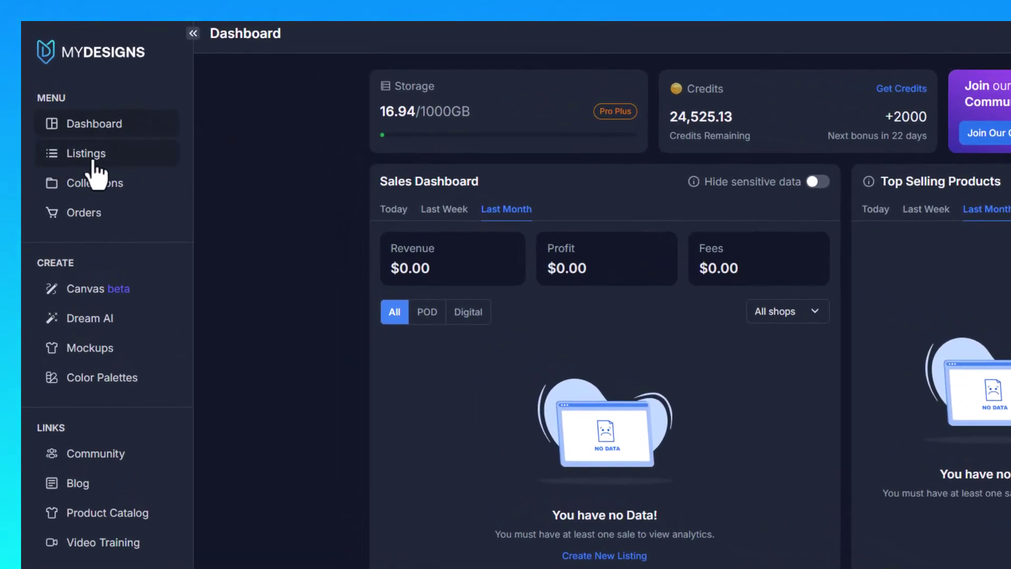
Add a folder named DreamAI Demo Video with the default template to the listings' Home collection.
{"action": "left_click", "coordinate": [92, 160]}
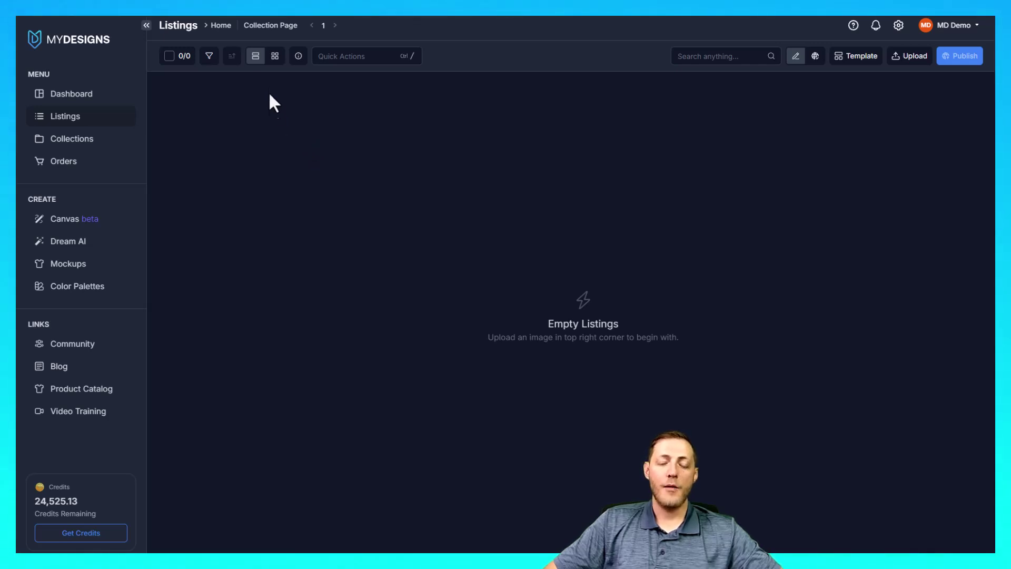
{"action": "left_click", "coordinate": [223, 31]}
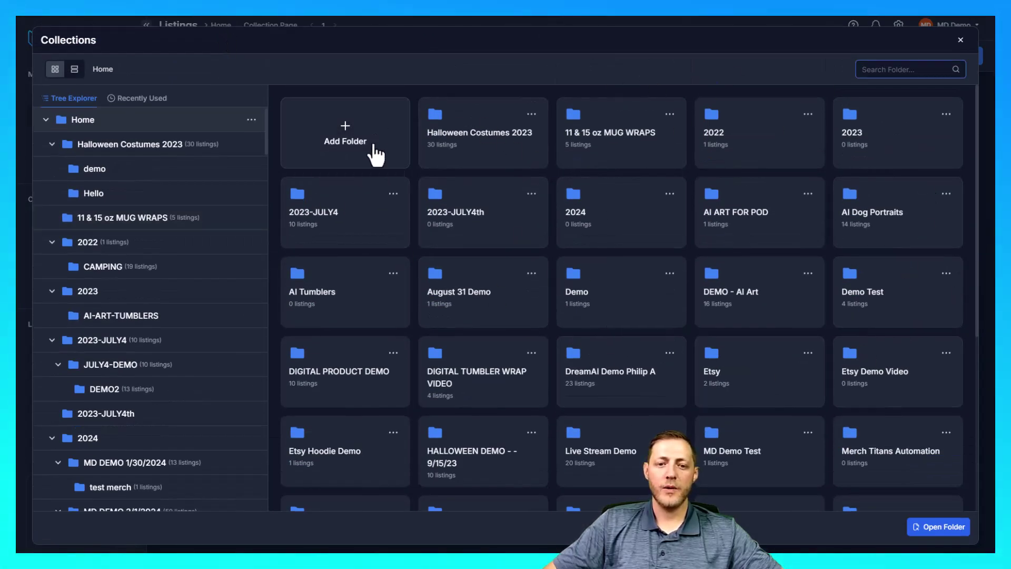
{"action": "left_click", "coordinate": [348, 141]}
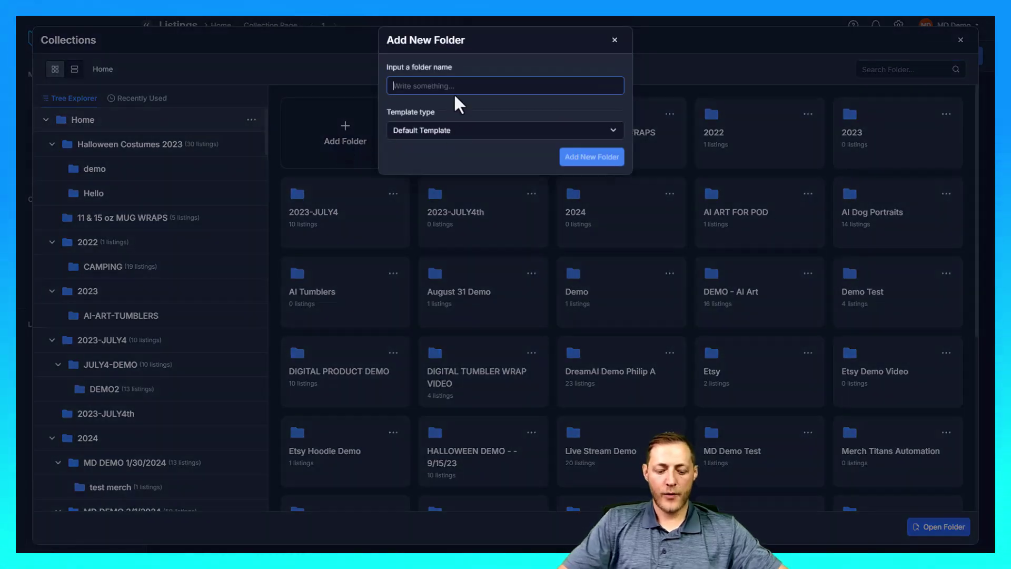
{"action": "type", "text": "DreamAI"}
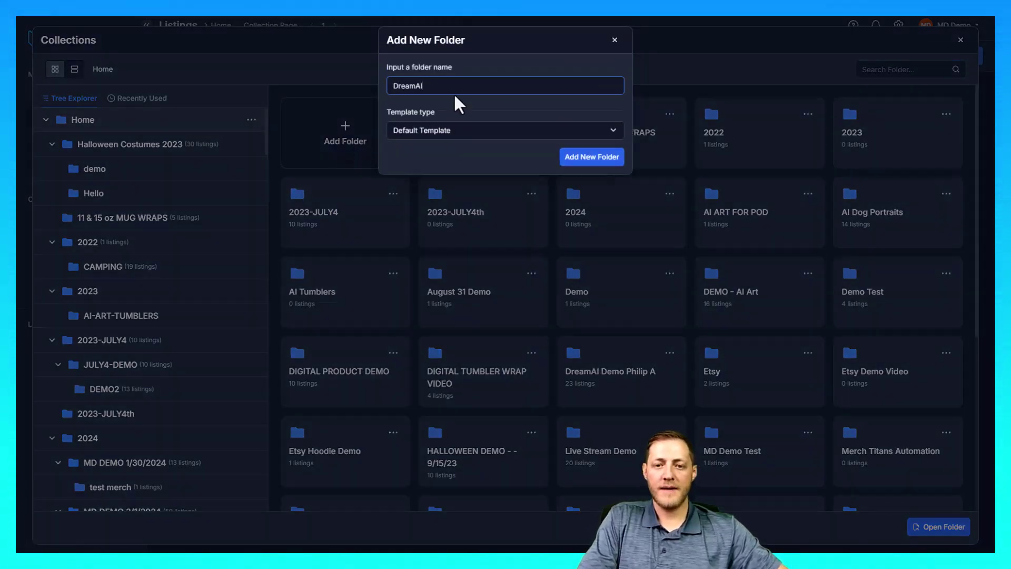
{"action": "type", "text": " Demo Video"}
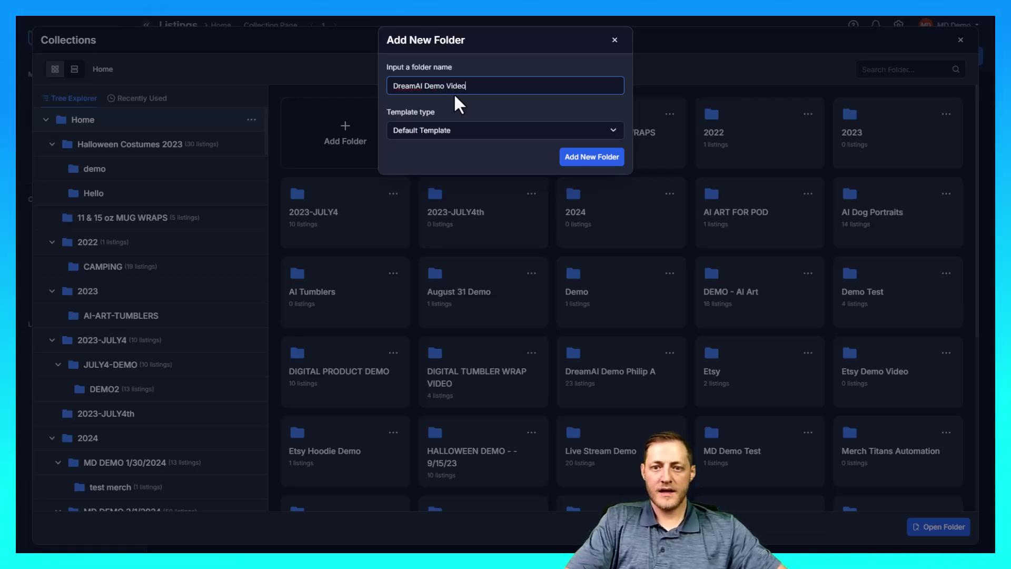
{"action": "left_click", "coordinate": [582, 163]}
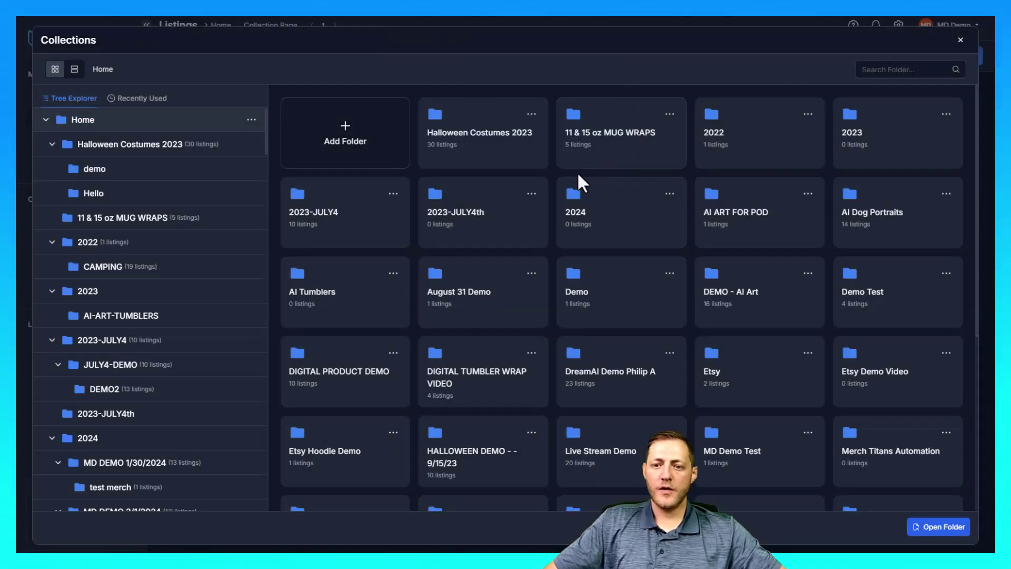
Search the collections for Dream and open the DreamAI Demo Video folder in the listings.
{"action": "left_click", "coordinate": [897, 65]}
{"action": "type", "text": "Dream"}
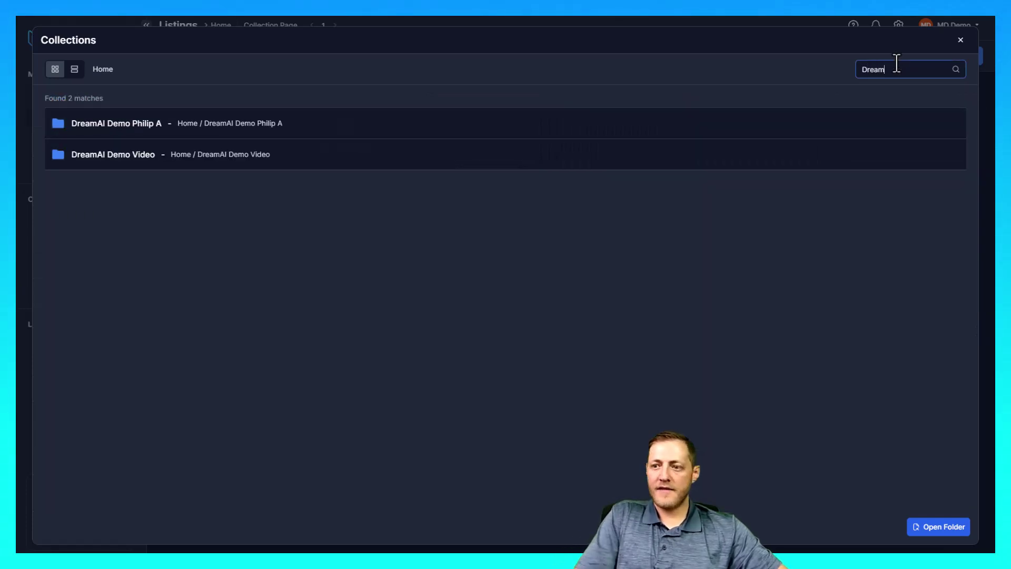
{"action": "left_click", "coordinate": [108, 158]}
{"action": "left_click", "coordinate": [948, 528]}
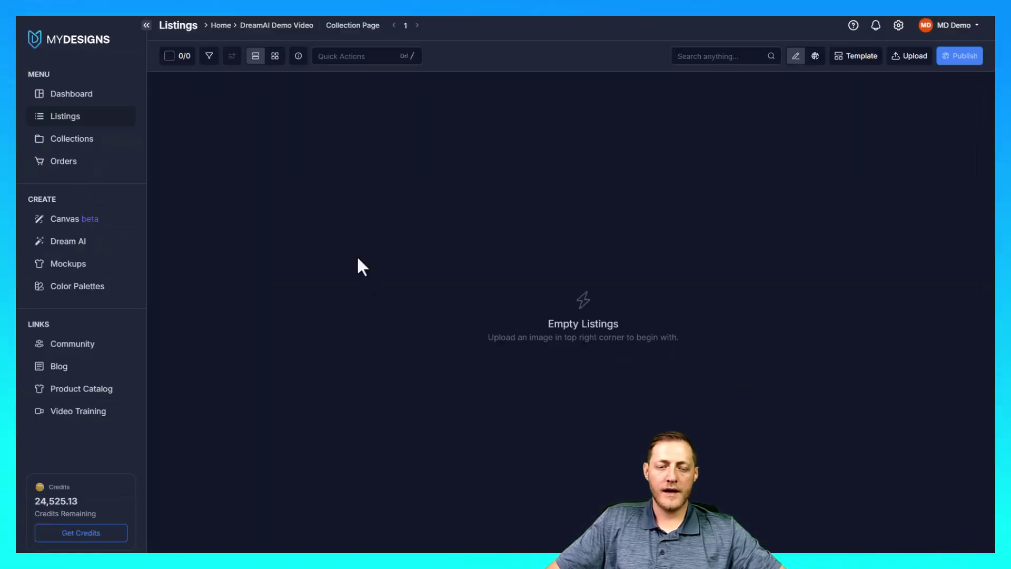
{"action": "left_click_drag", "start_coordinate": [634, 327], "coordinate": [542, 321]}
{"action": "left_click", "coordinate": [644, 329]}
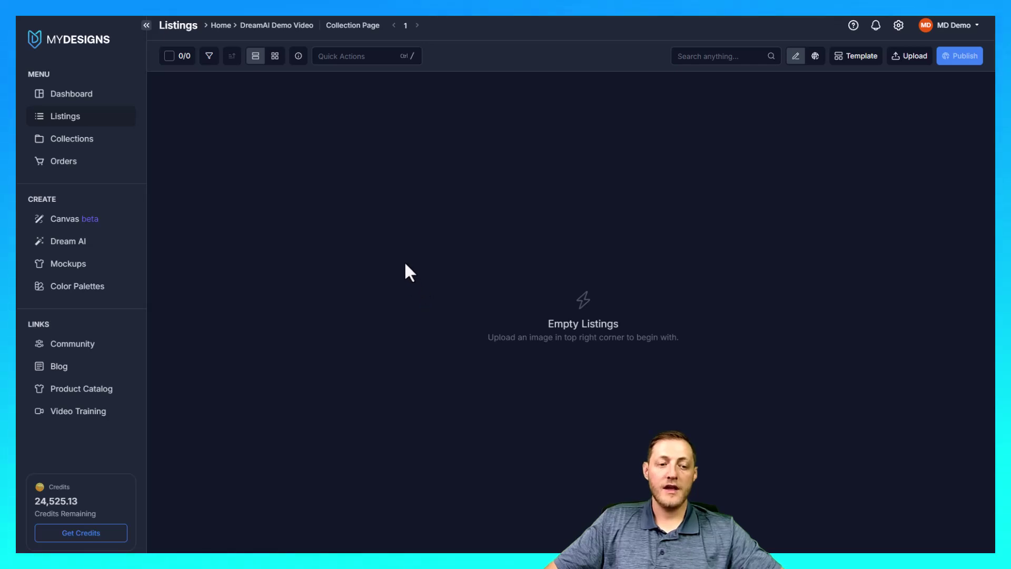
Open Dream AI and look through the history of previously generated images.
{"action": "left_click", "coordinate": [80, 249]}
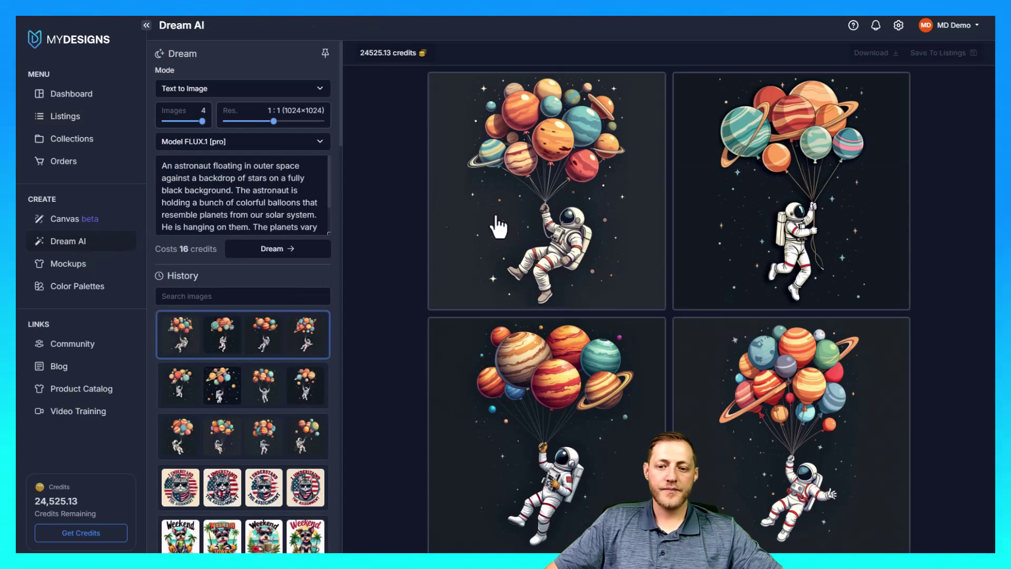
{"action": "scroll", "coordinate": [318, 339], "scroll_direction": "down", "scroll_amount": 2}
{"action": "scroll", "coordinate": [286, 289], "scroll_direction": "down", "scroll_amount": 8}
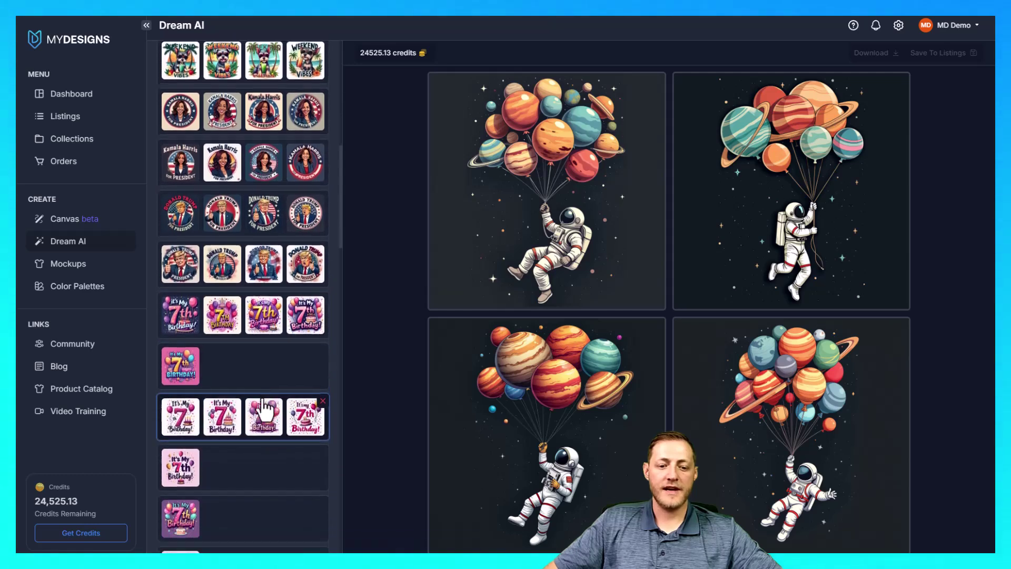
{"action": "scroll", "coordinate": [269, 398], "scroll_direction": "down", "scroll_amount": 3}
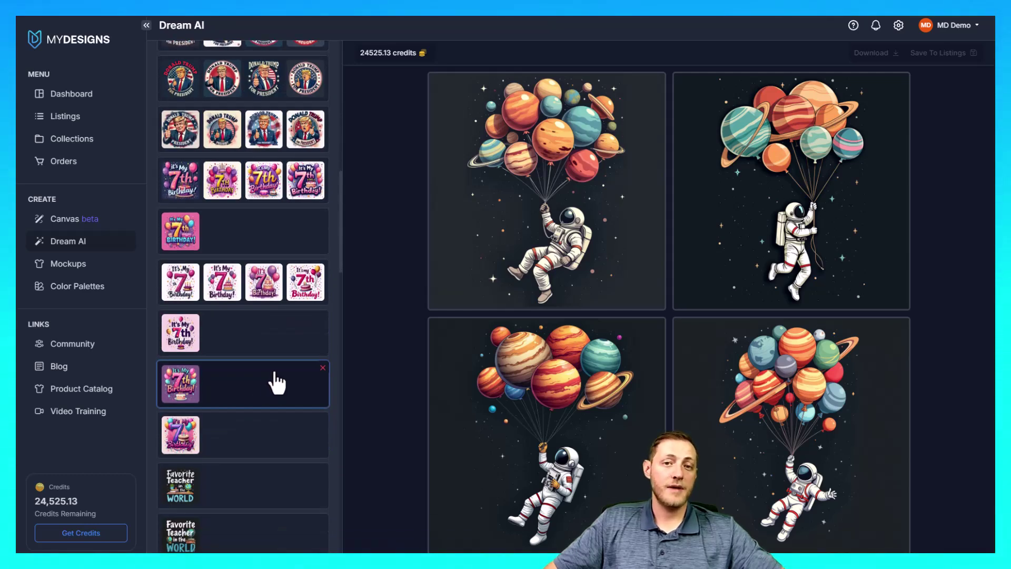
{"action": "scroll", "coordinate": [279, 375], "scroll_direction": "up", "scroll_amount": 11}
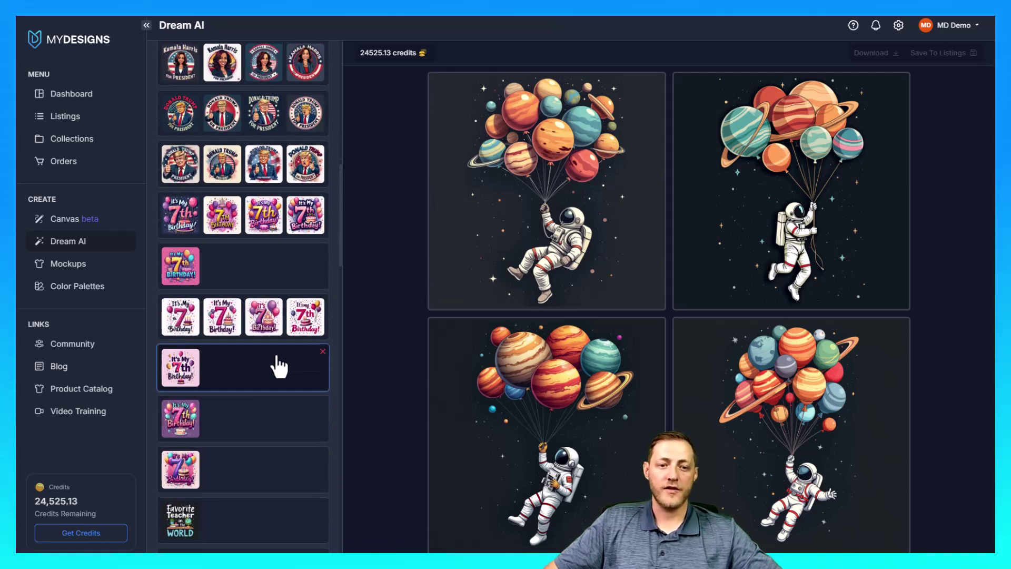
{"action": "scroll", "coordinate": [293, 358], "scroll_direction": "up", "scroll_amount": 4}
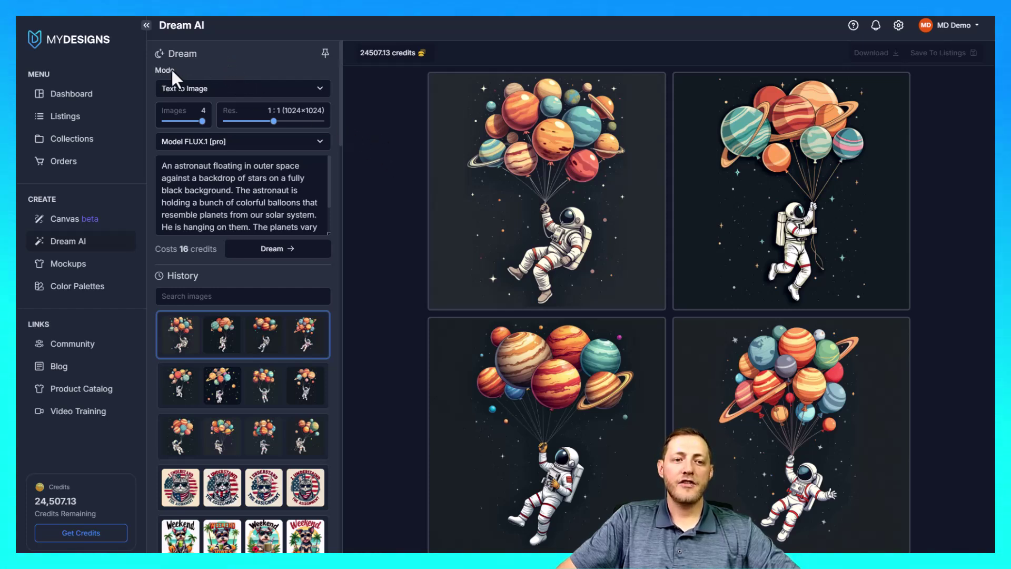
Set the generation mode to Text to Image, with 4 images at a 1:1 (1024×1024) resolution, and review the astronaut prompt.
{"action": "left_click", "coordinate": [240, 94]}
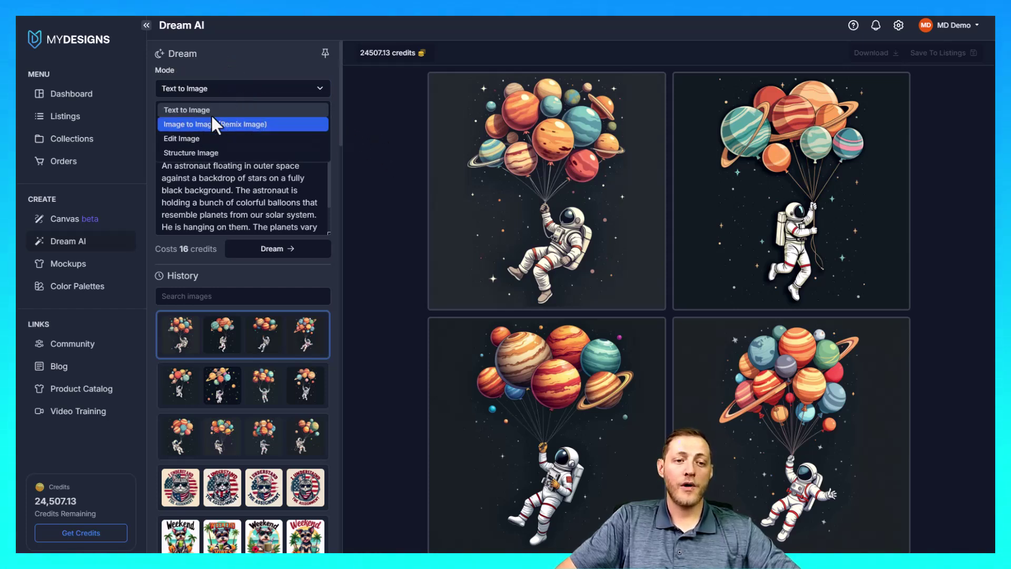
{"action": "left_click", "coordinate": [280, 108]}
{"action": "left_click_drag", "start_coordinate": [161, 166], "coordinate": [289, 226]}
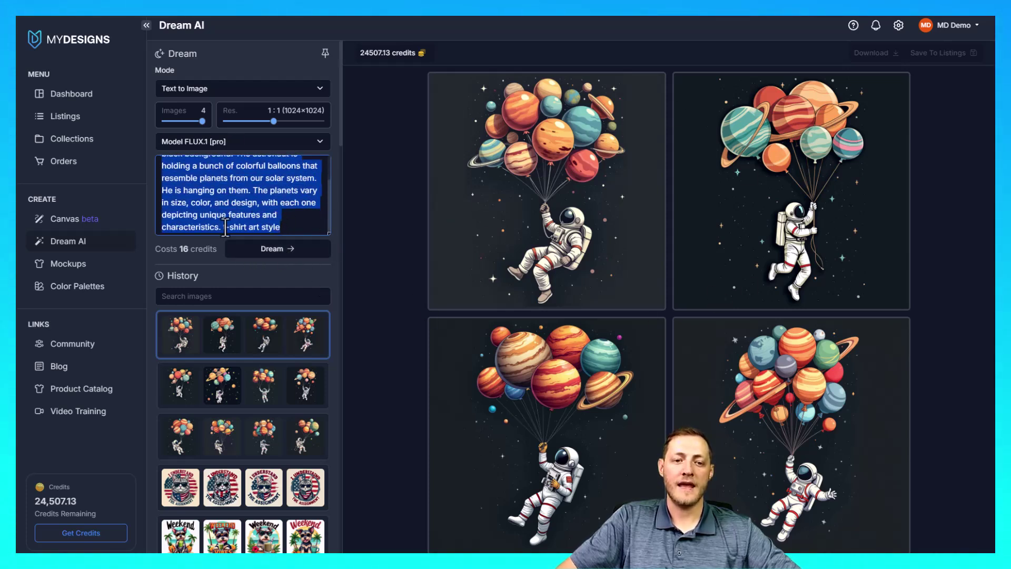
{"action": "left_click", "coordinate": [361, 186]}
{"action": "scroll", "coordinate": [231, 163], "scroll_direction": "up", "scroll_amount": 3}
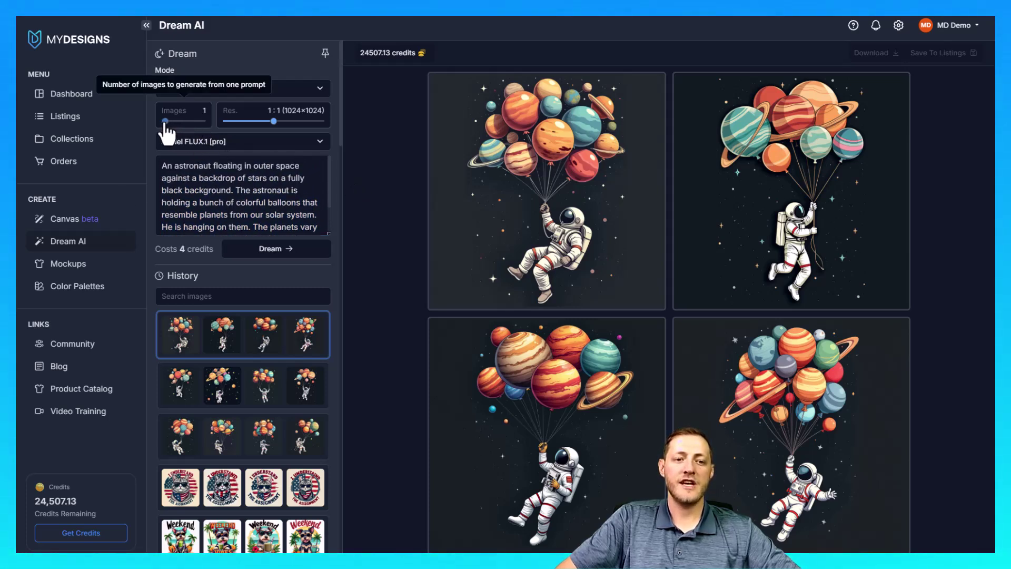
{"action": "mouse_move", "coordinate": [275, 120]}
{"action": "left_mouse_down"}
{"action": "mouse_move", "coordinate": [229, 122]}
{"action": "mouse_move", "coordinate": [273, 121]}
{"action": "left_mouse_up"}
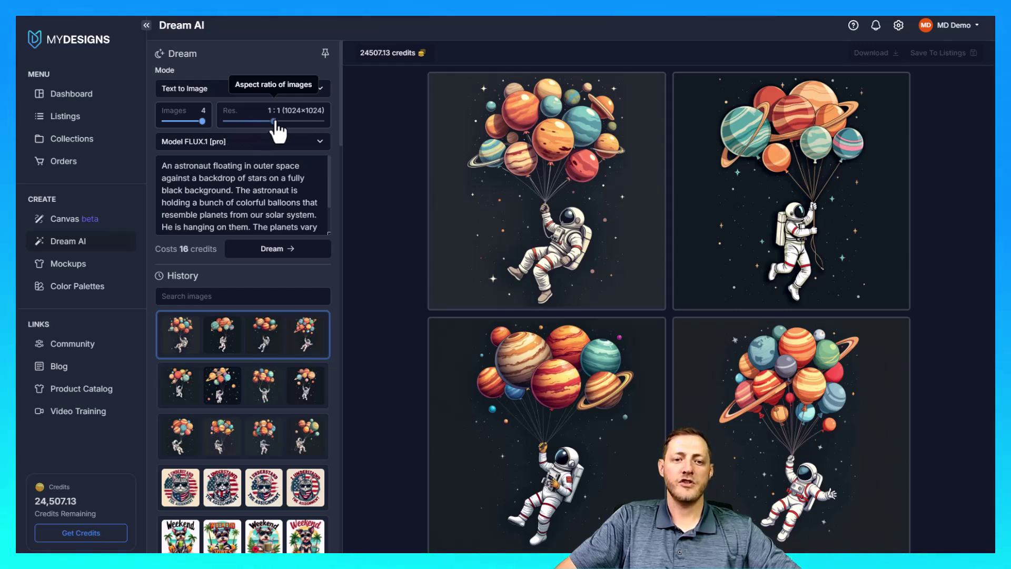
Choose the FLUX.1 [pro] model and generate images from the prompt of the astronaut holding planet balloons.
{"action": "left_click", "coordinate": [236, 142]}
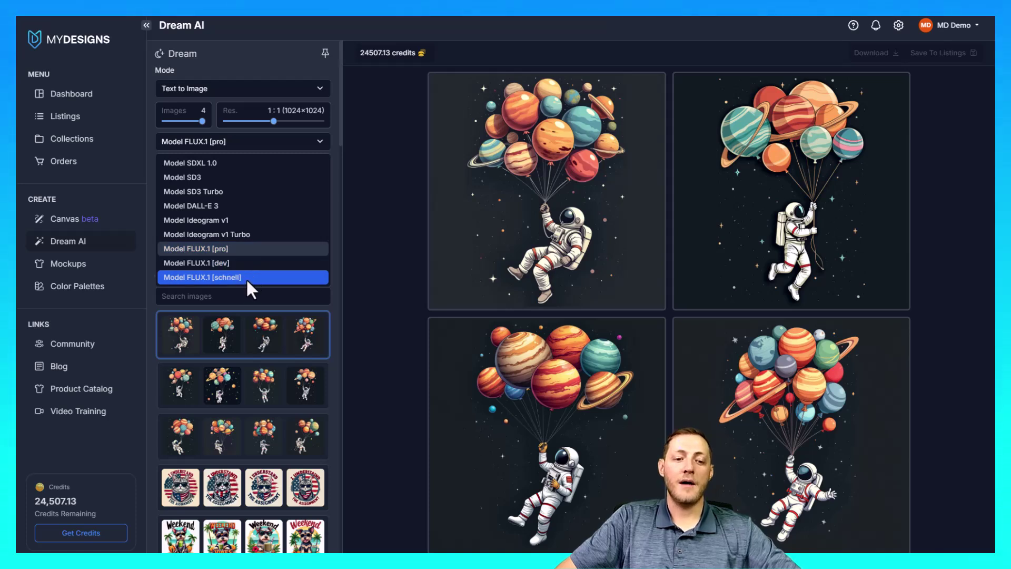
{"action": "left_click", "coordinate": [232, 248]}
{"action": "scroll", "coordinate": [284, 187], "scroll_direction": "down", "scroll_amount": 2}
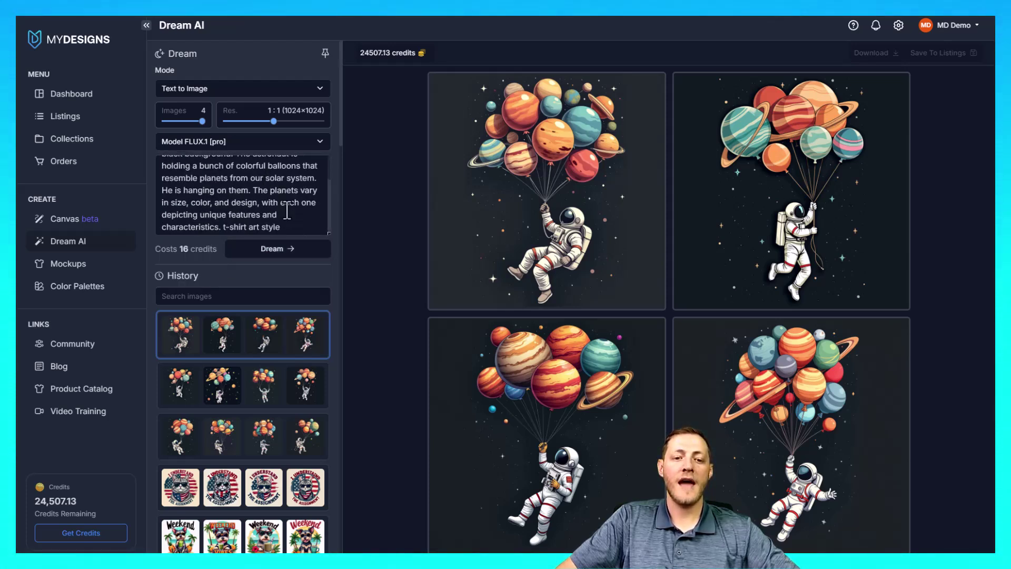
{"action": "left_click", "coordinate": [272, 251]}
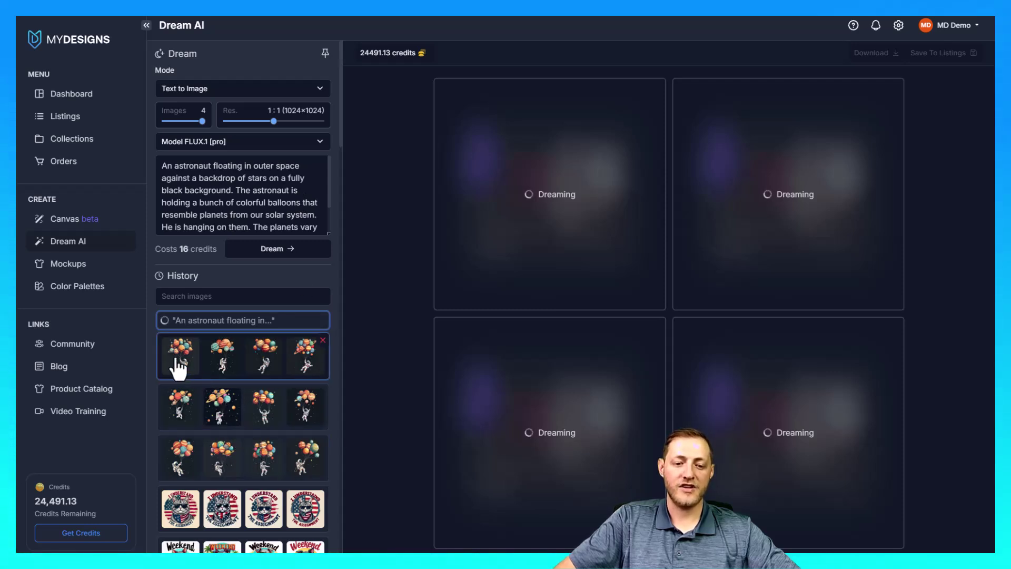
Examine the earlier "I Understand the Assignment" cat designs and their prompt, along with the rest of the generation history.
{"action": "scroll", "coordinate": [304, 349], "scroll_direction": "down", "scroll_amount": 3}
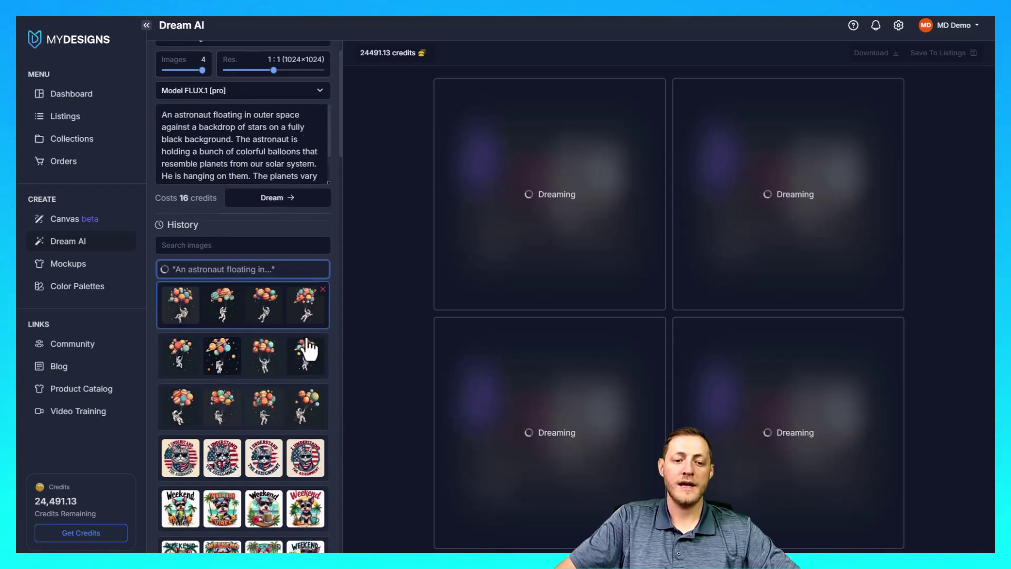
{"action": "scroll", "coordinate": [294, 287], "scroll_direction": "down", "scroll_amount": 2}
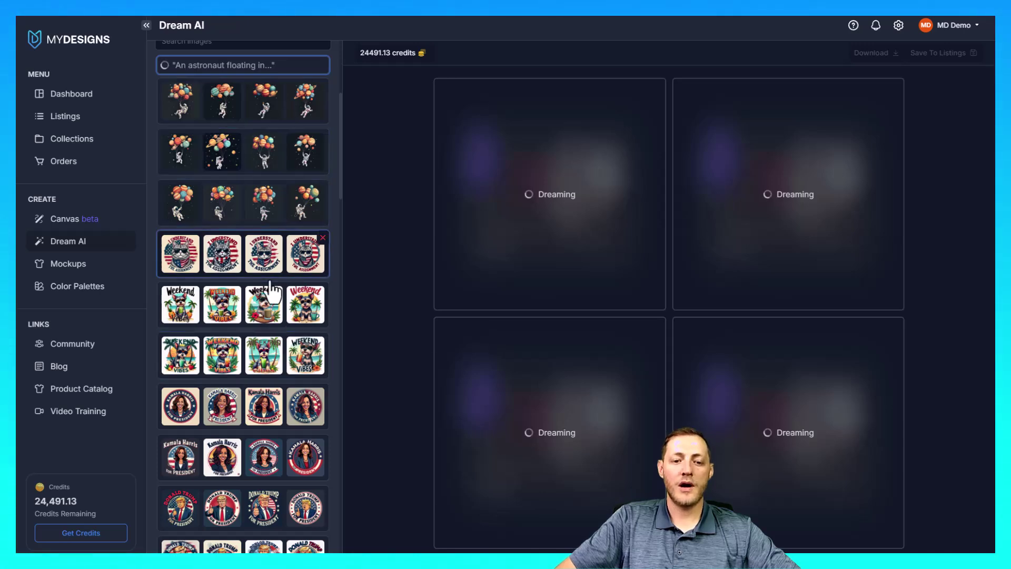
{"action": "left_click", "coordinate": [233, 268]}
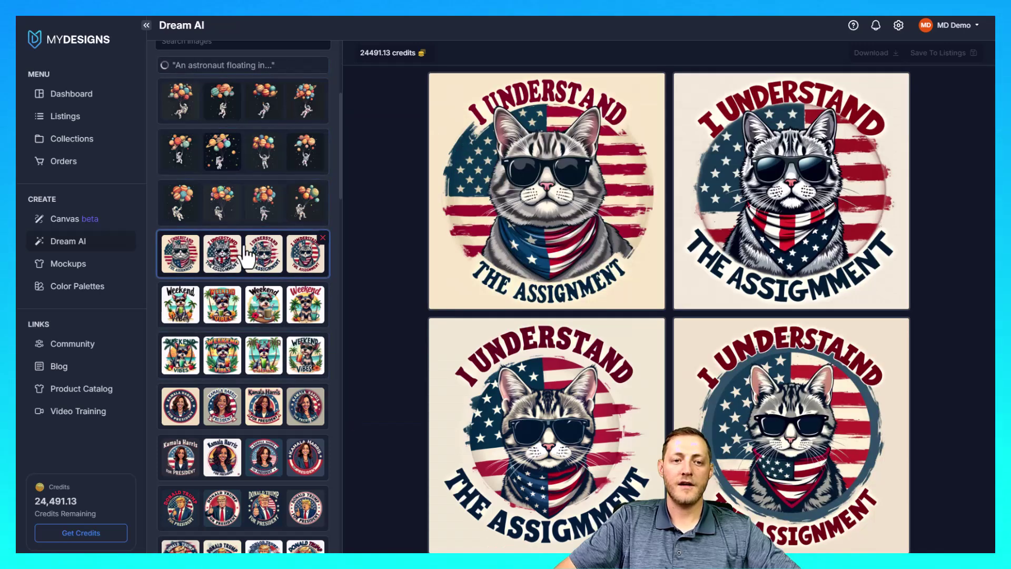
{"action": "scroll", "coordinate": [274, 221], "scroll_direction": "up", "scroll_amount": 5}
{"action": "left_click_drag", "start_coordinate": [160, 165], "coordinate": [356, 280]}
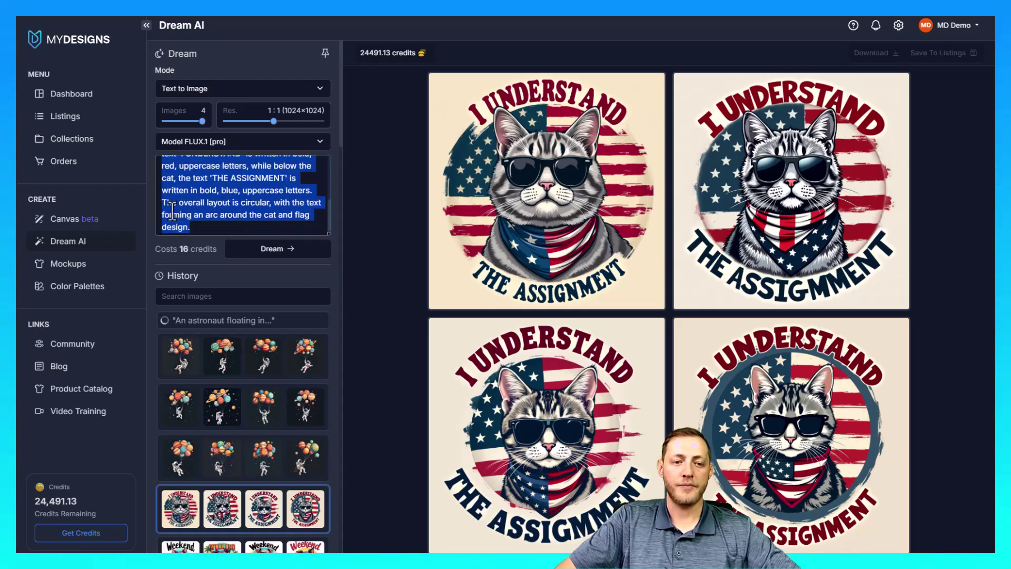
{"action": "scroll", "coordinate": [172, 210], "scroll_direction": "up", "scroll_amount": 2}
{"action": "left_click", "coordinate": [378, 265]}
{"action": "scroll", "coordinate": [285, 348], "scroll_direction": "down", "scroll_amount": 15}
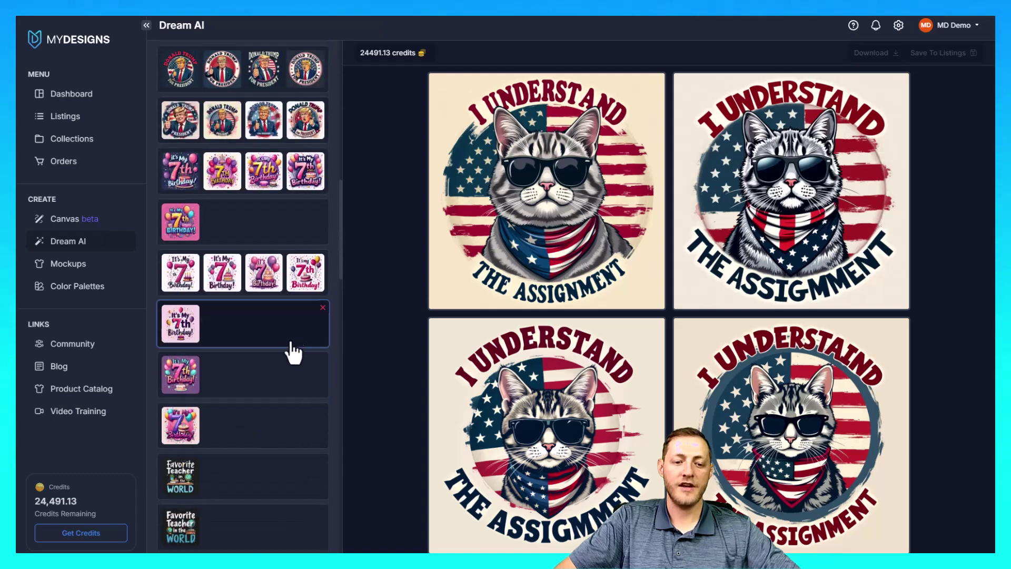
{"action": "scroll", "coordinate": [293, 351], "scroll_direction": "up", "scroll_amount": 15}
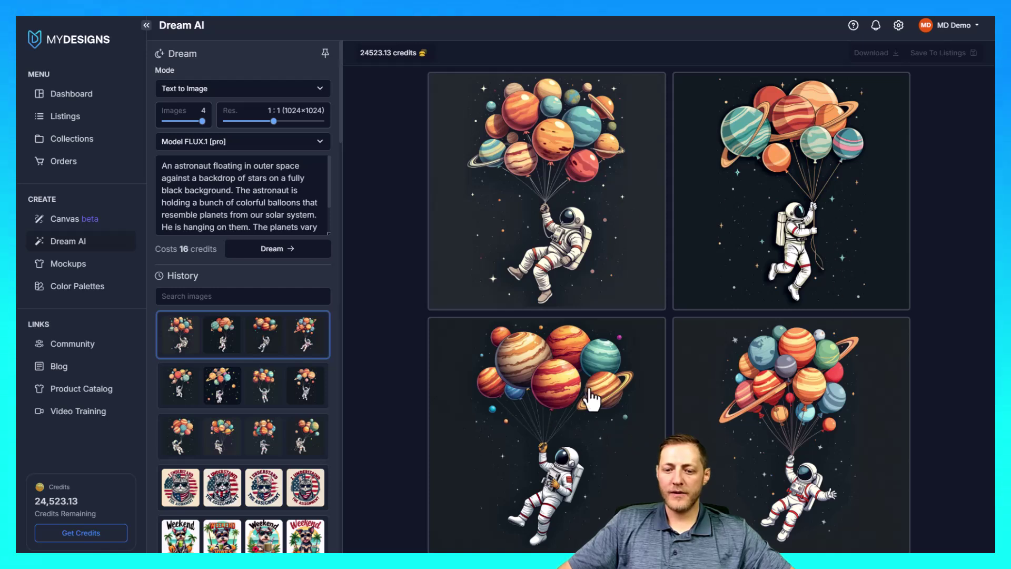
Select the third astronaut image for saving to listings and set its upscale option to Upscale.
{"action": "left_click", "coordinate": [548, 418]}
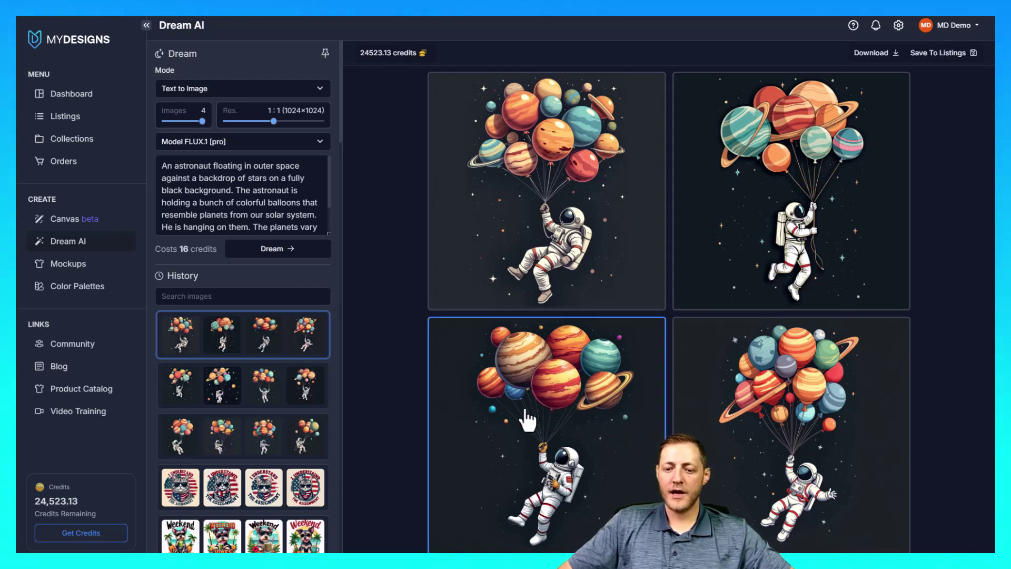
{"action": "left_click", "coordinate": [942, 55]}
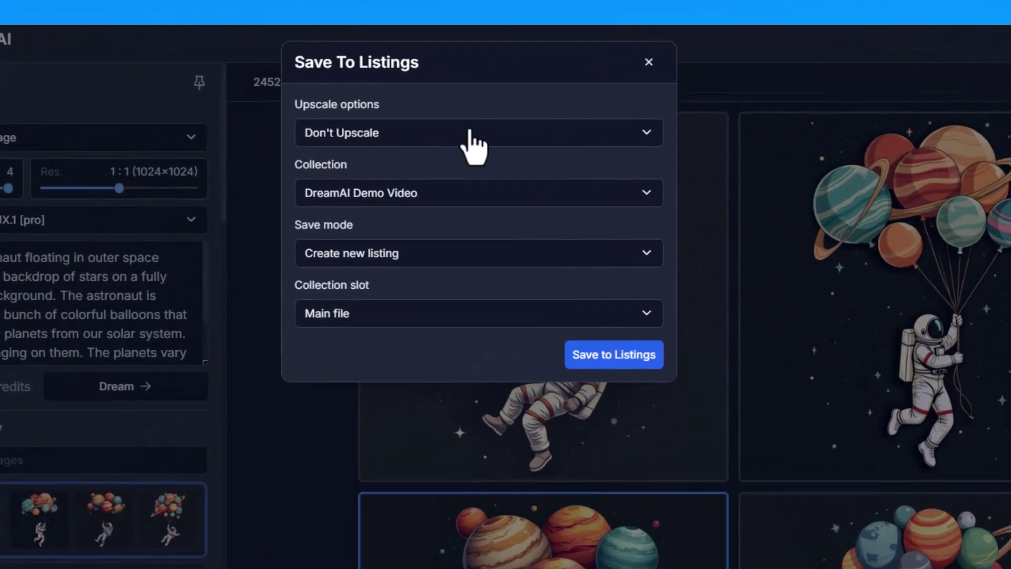
{"action": "left_click", "coordinate": [438, 91]}
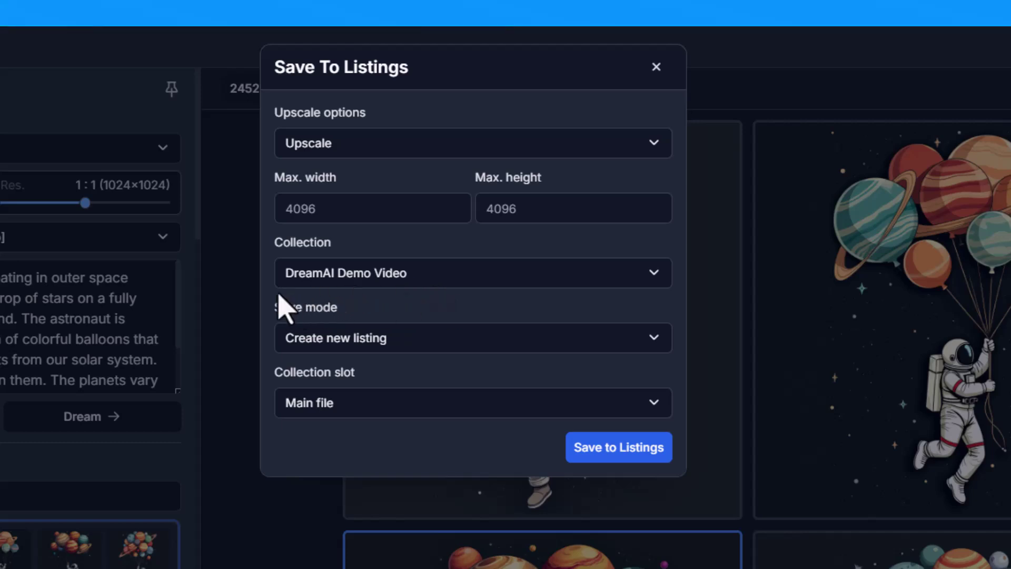
Save the upscaled astronaut image to the DreamAI Demo Video collection as a new listing in the Main file slot.
{"action": "left_click", "coordinate": [347, 342]}
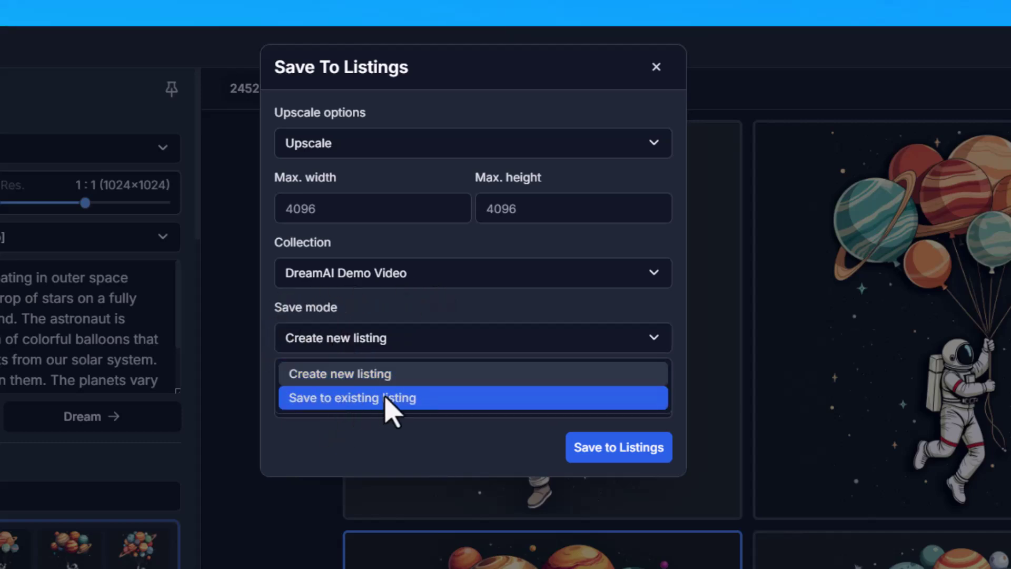
{"action": "left_click", "coordinate": [400, 382]}
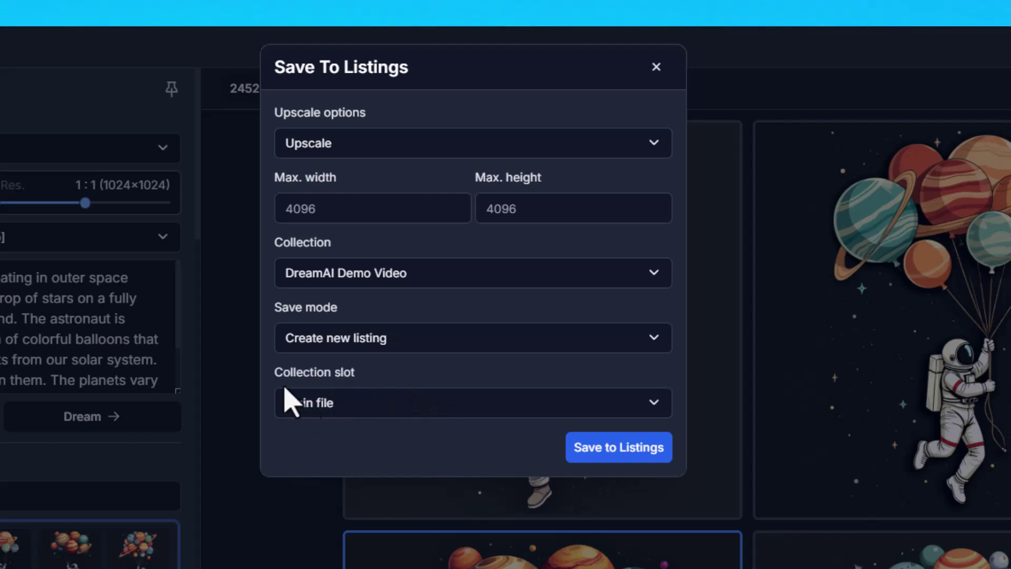
{"action": "left_click", "coordinate": [311, 415]}
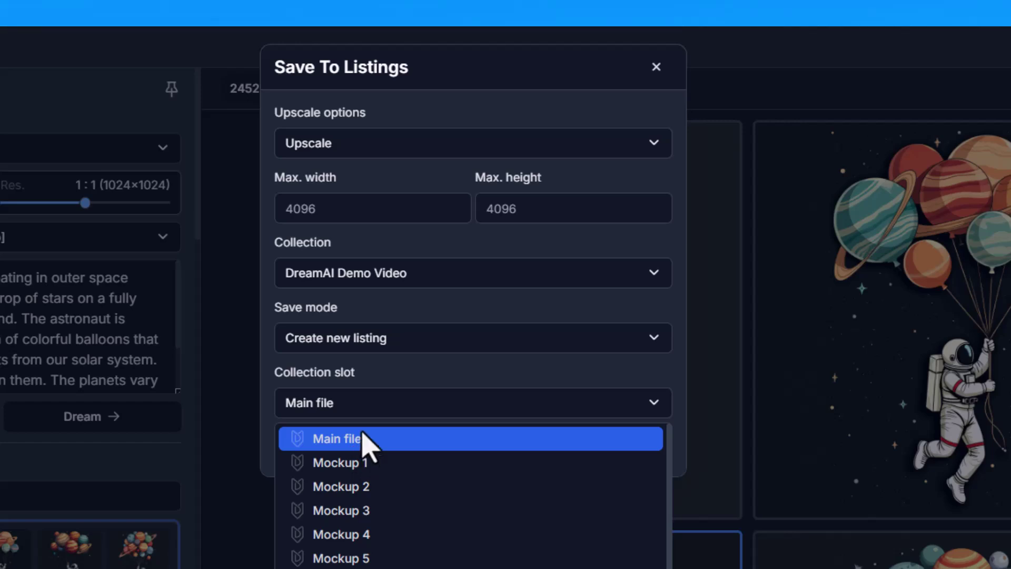
{"action": "left_click", "coordinate": [354, 442]}
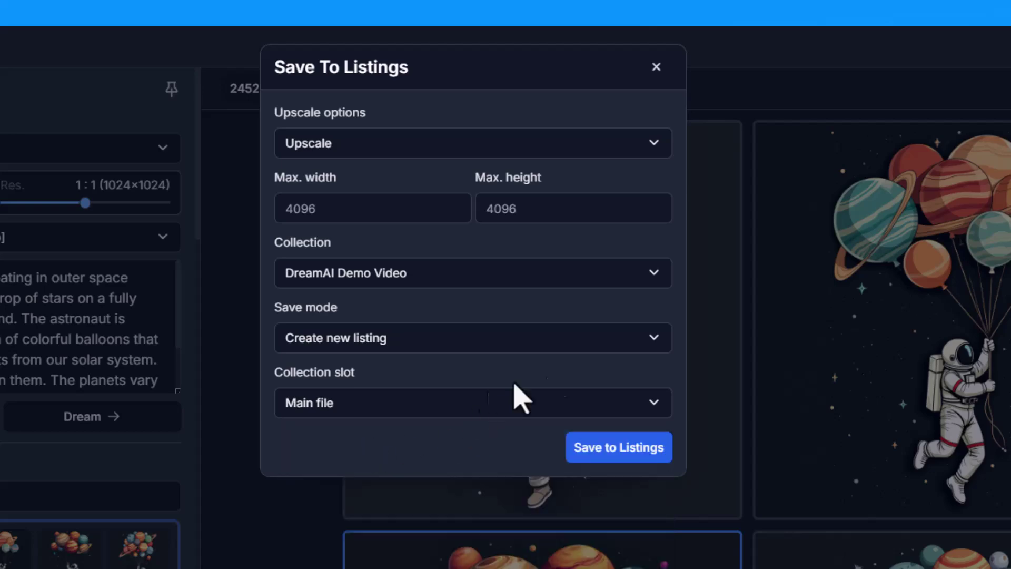
{"action": "left_click", "coordinate": [618, 451]}
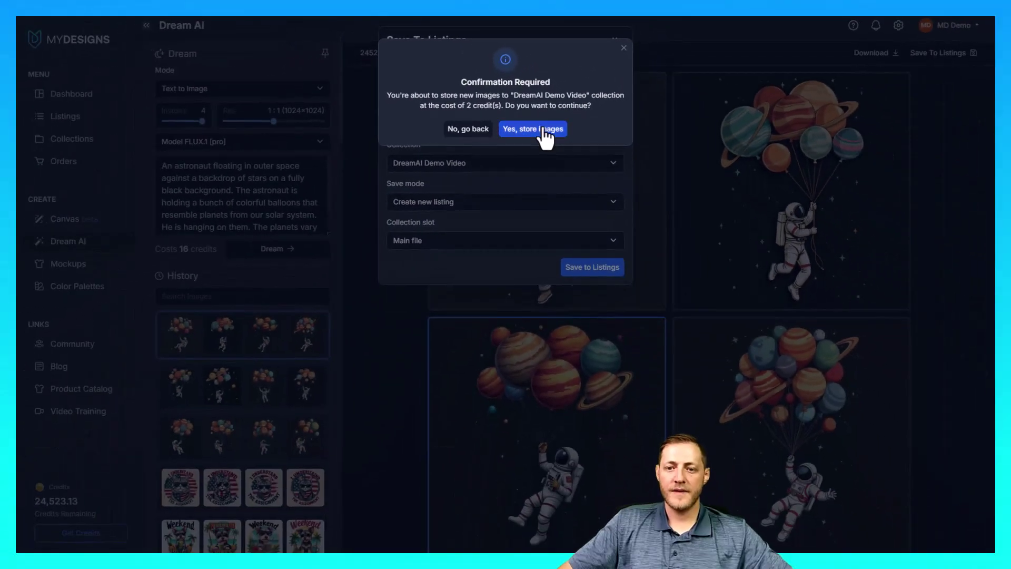
{"action": "left_click", "coordinate": [542, 132]}
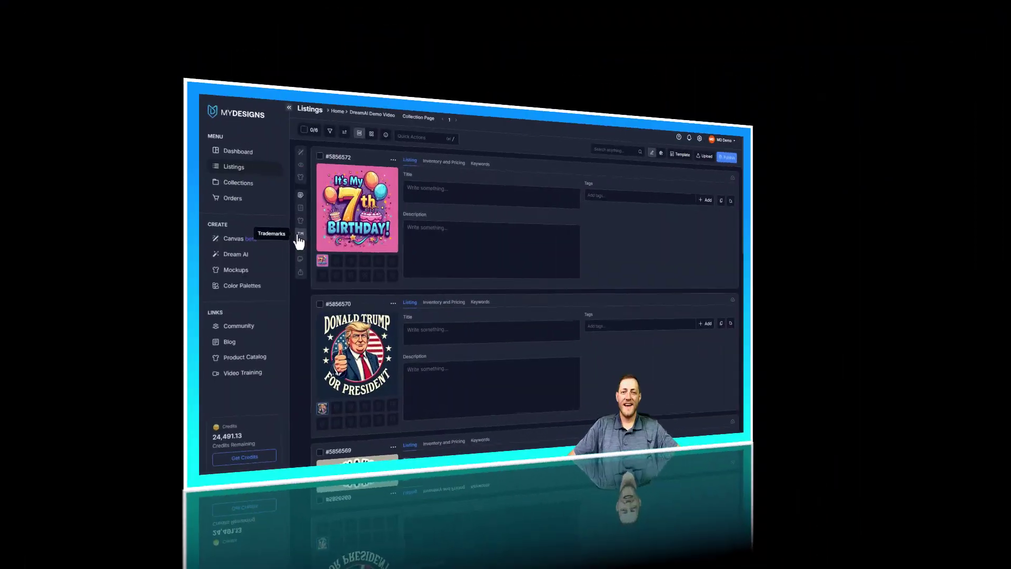
Examine the designs saved as listings in the DreamAI Demo Video collection.
{"action": "scroll", "coordinate": [402, 194], "scroll_direction": "down", "scroll_amount": 15}
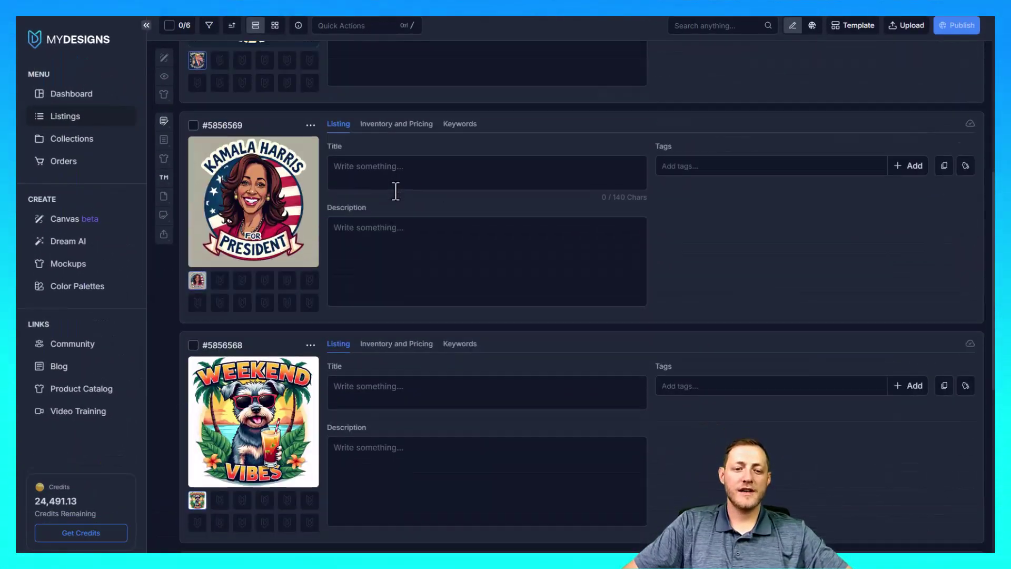
{"action": "scroll", "coordinate": [327, 274], "scroll_direction": "up", "scroll_amount": 11}
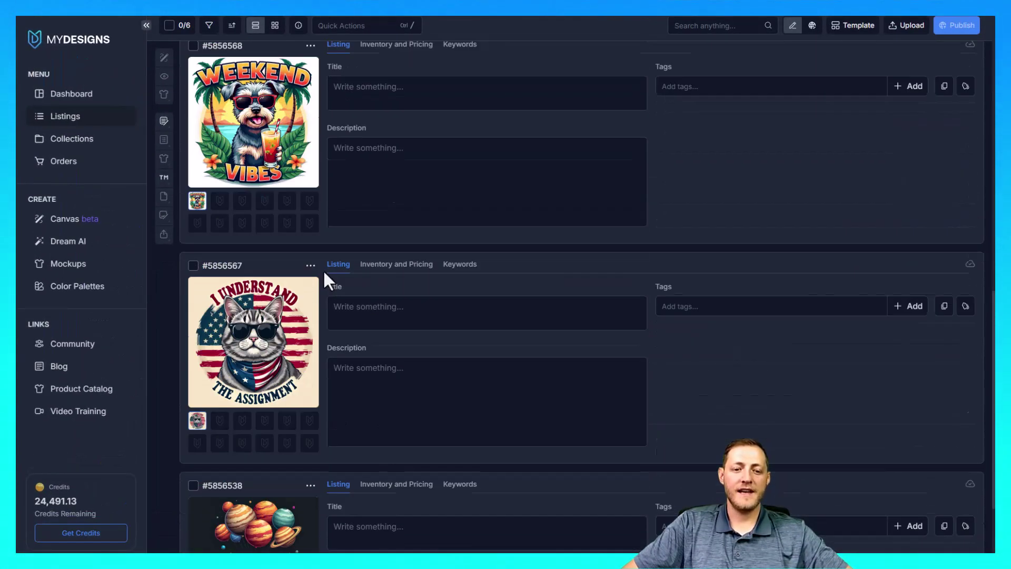
{"action": "scroll", "coordinate": [325, 259], "scroll_direction": "up", "scroll_amount": 4}
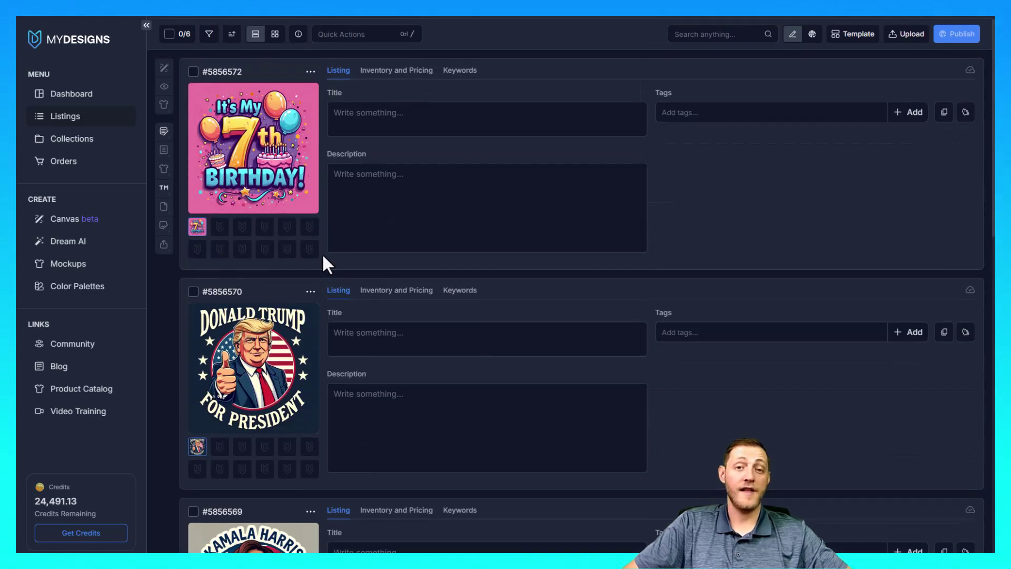
{"action": "scroll", "coordinate": [325, 248], "scroll_direction": "down", "scroll_amount": 14}
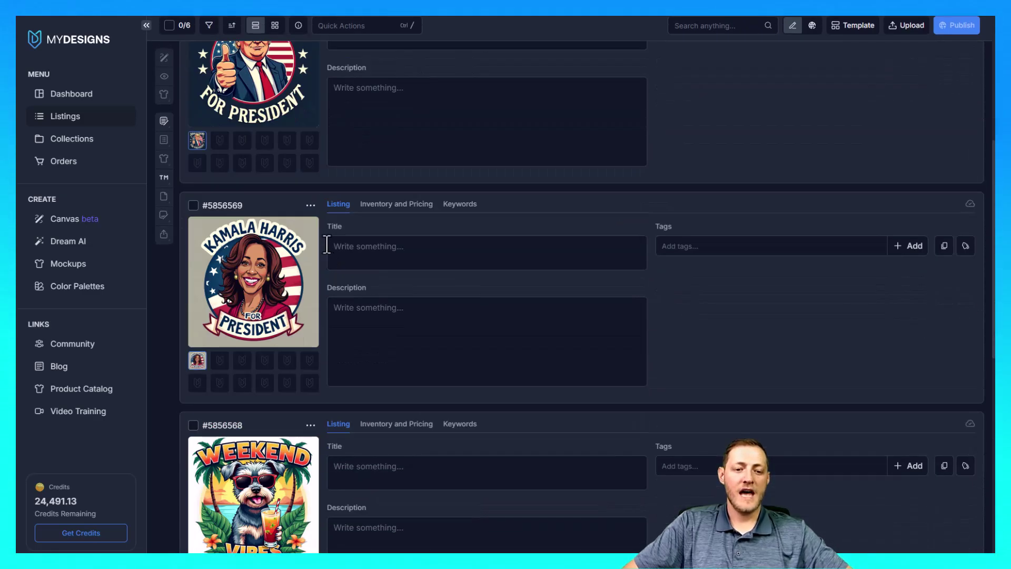
{"action": "scroll", "coordinate": [327, 246], "scroll_direction": "down", "scroll_amount": 4}
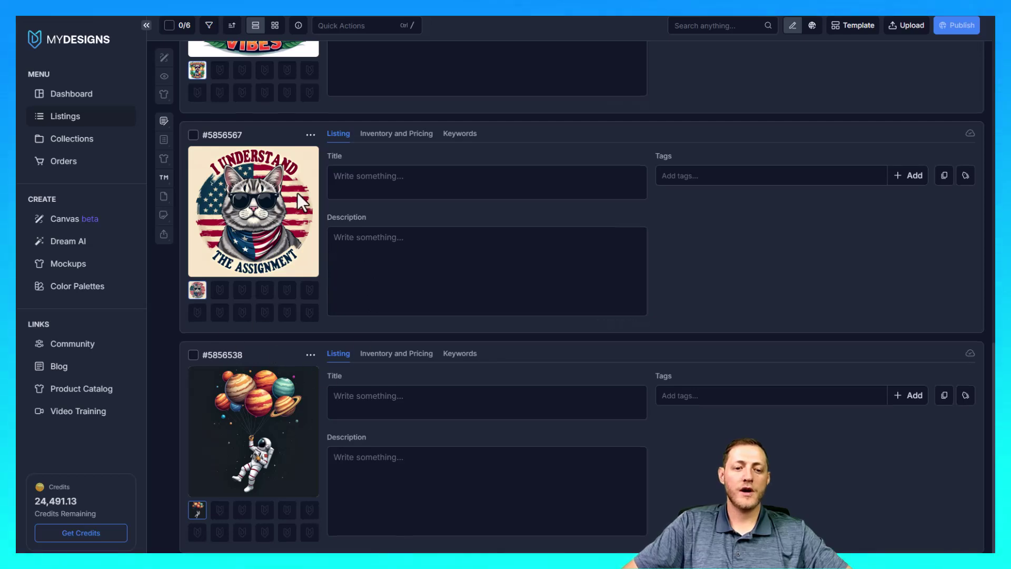
{"action": "scroll", "coordinate": [320, 279], "scroll_direction": "up", "scroll_amount": 8}
{"action": "scroll", "coordinate": [316, 277], "scroll_direction": "up", "scroll_amount": 4}
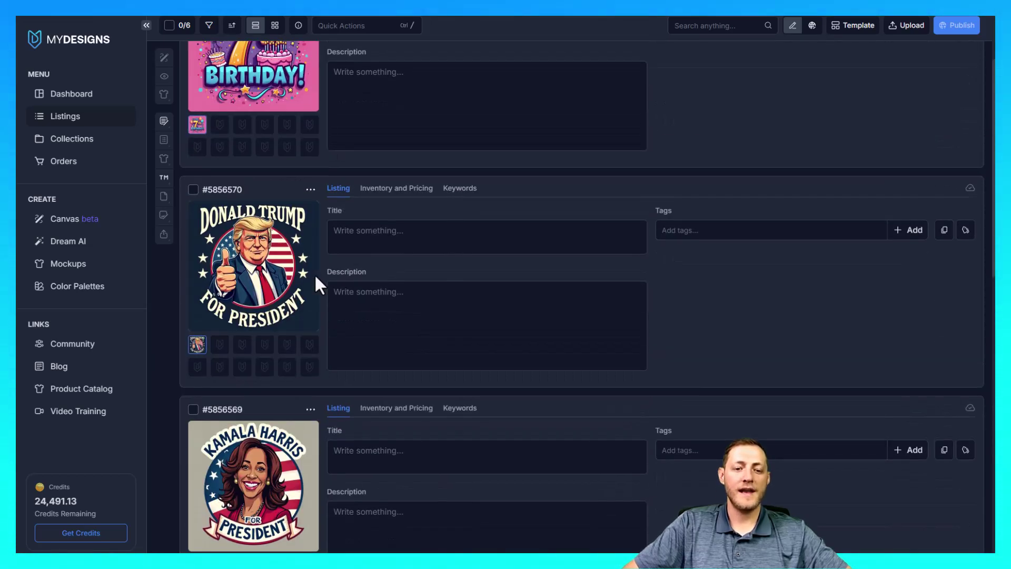
{"action": "scroll", "coordinate": [316, 279], "scroll_direction": "up", "scroll_amount": 3}
{"action": "left_click", "coordinate": [335, 252]}
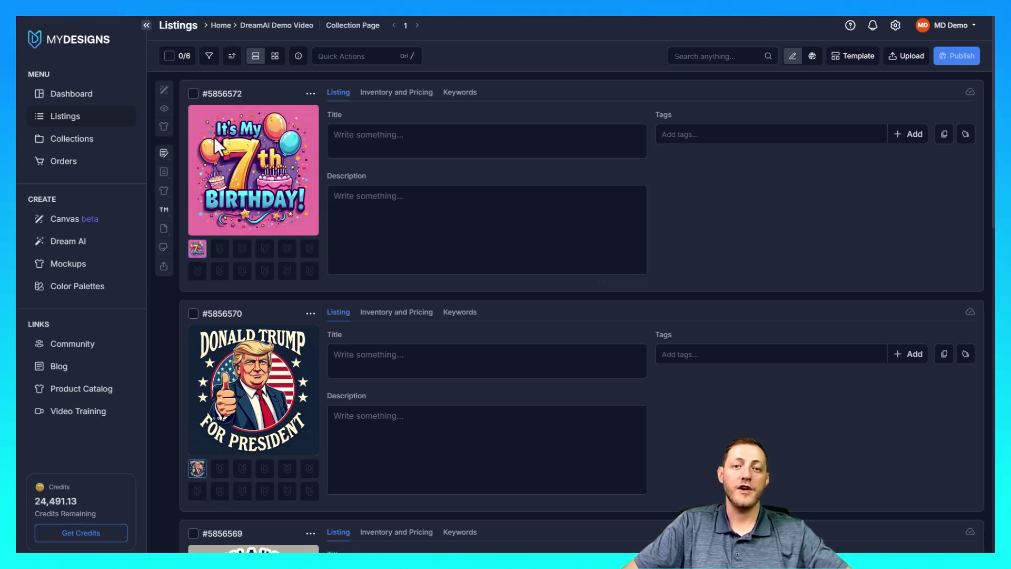
Select all listings in the collection and remove the background of their Main file images, outputting to the Mockup 1 slot.
{"action": "left_click", "coordinate": [169, 56]}
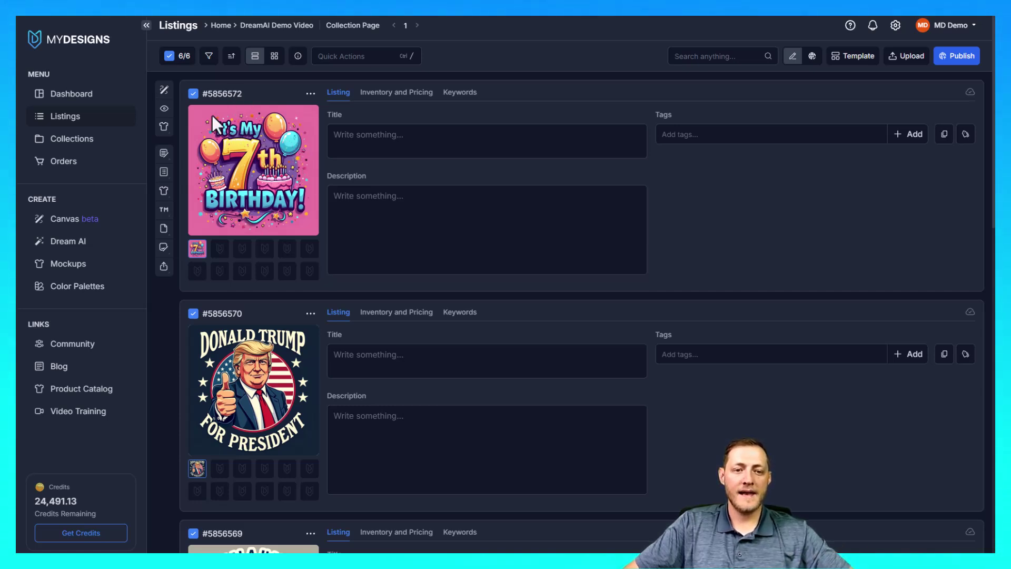
{"action": "left_click", "coordinate": [163, 252]}
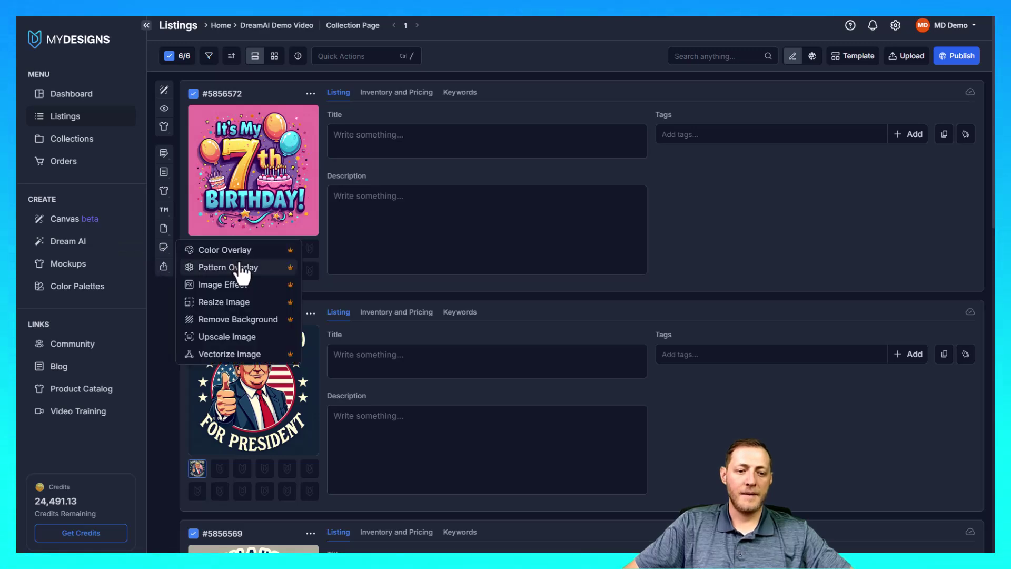
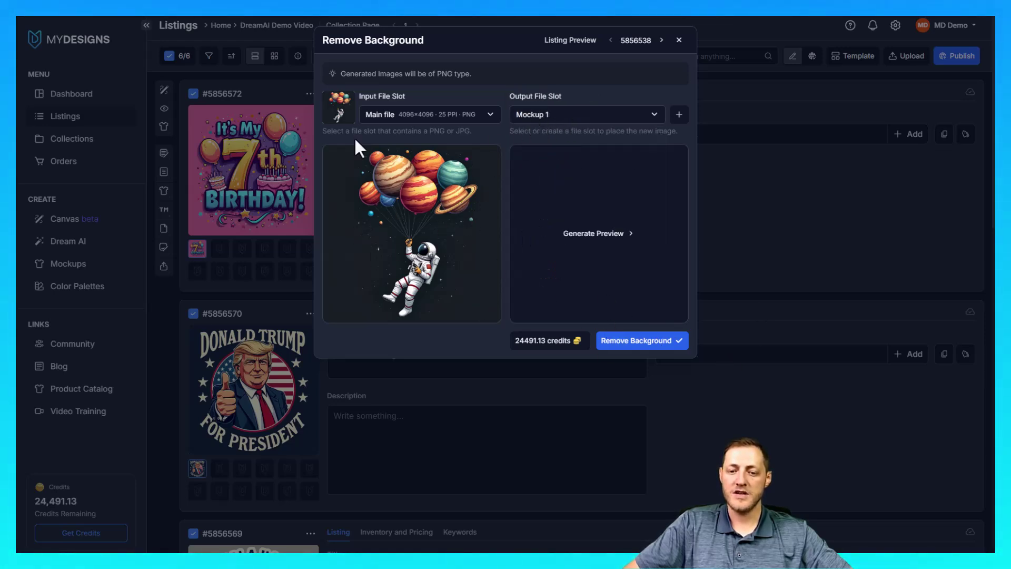
{"action": "left_click", "coordinate": [621, 339]}
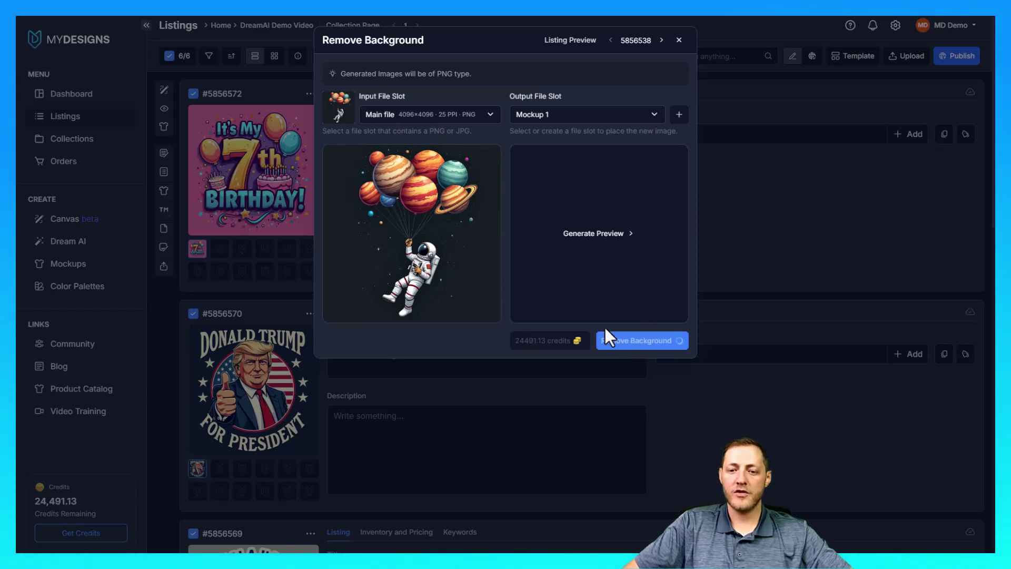
{"action": "left_click", "coordinate": [533, 129]}
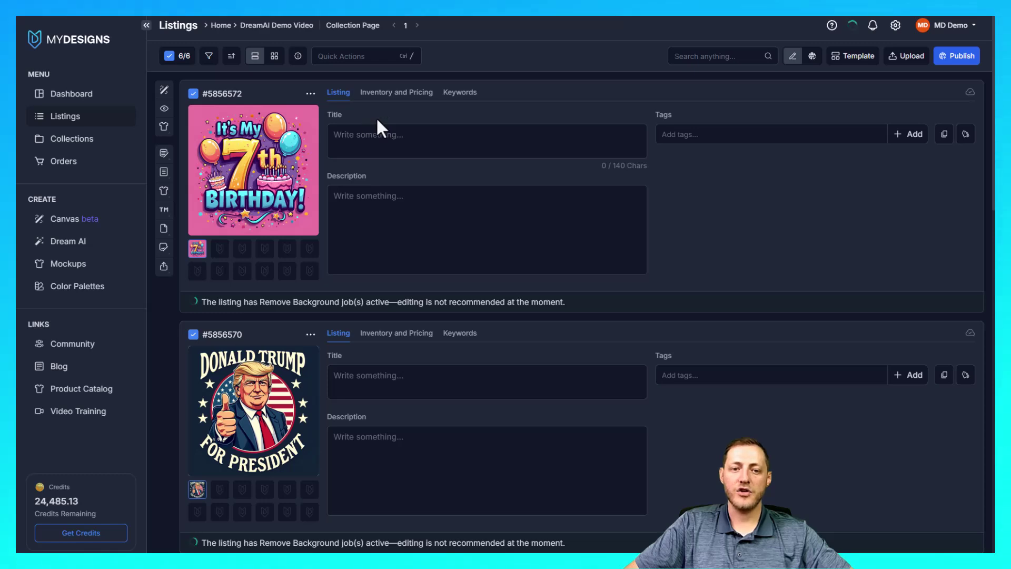
{"action": "scroll", "coordinate": [290, 173], "scroll_direction": "down", "scroll_amount": 2}
{"action": "scroll", "coordinate": [342, 176], "scroll_direction": "up", "scroll_amount": 2}
Show the Mockup 1 images and examine the background removal on every listing in the collection.
{"action": "mouse_move", "coordinate": [193, 258]}
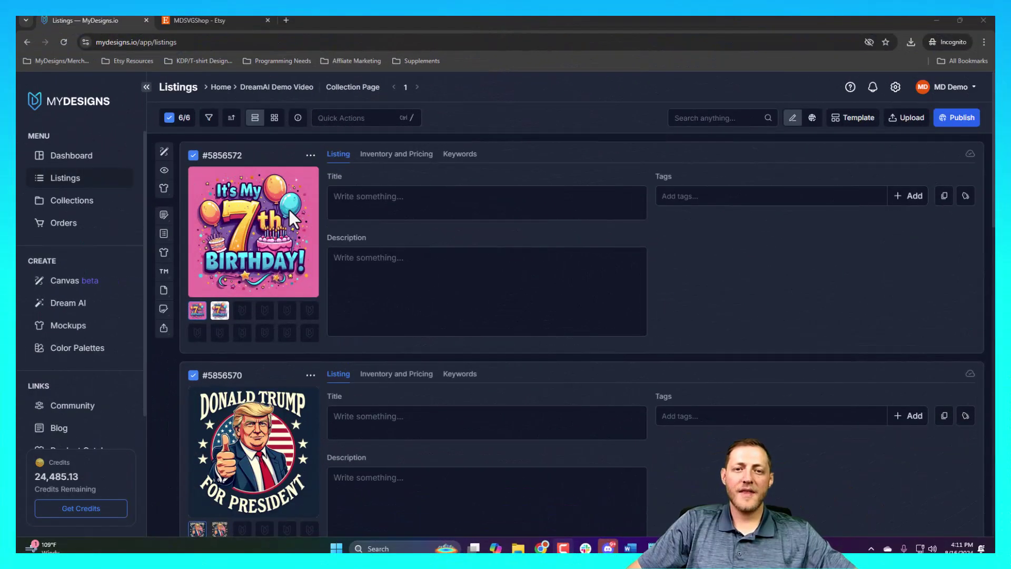
{"action": "scroll", "coordinate": [266, 221], "scroll_direction": "down", "scroll_amount": 2}
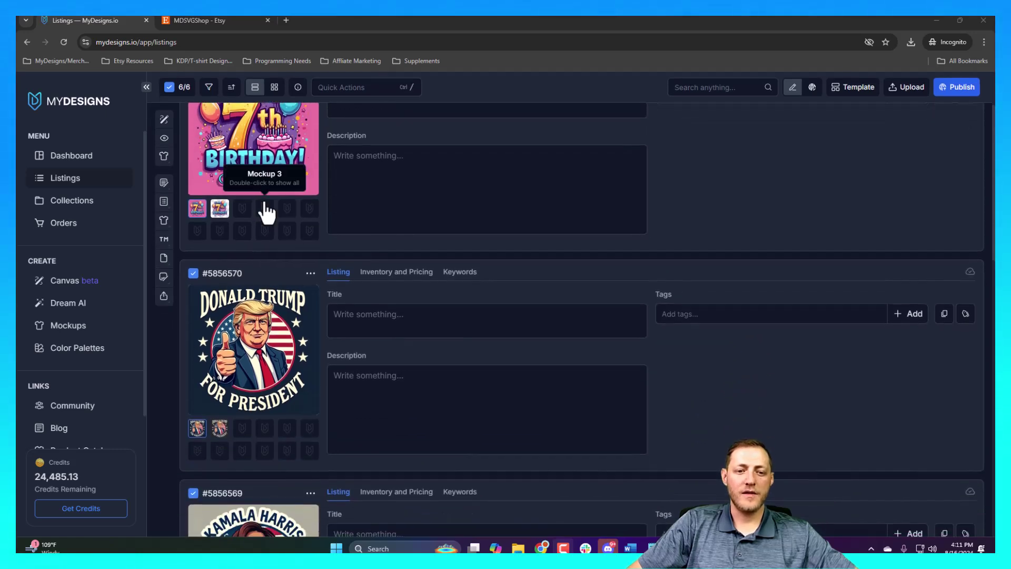
{"action": "scroll", "coordinate": [247, 227], "scroll_direction": "up", "scroll_amount": 2}
{"action": "left_click", "coordinate": [220, 311]}
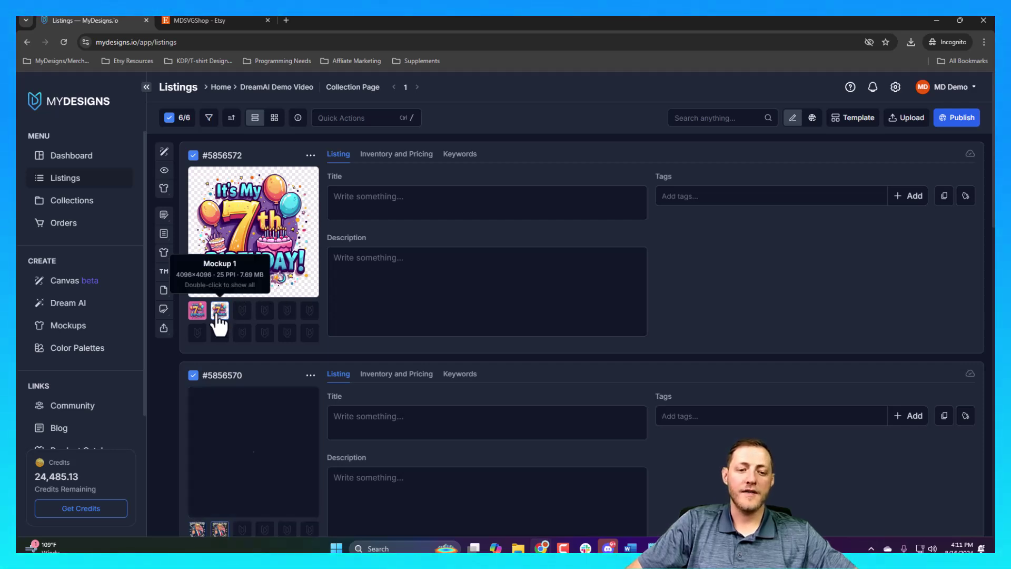
{"action": "scroll", "coordinate": [250, 216], "scroll_direction": "down", "scroll_amount": 1}
{"action": "scroll", "coordinate": [274, 200], "scroll_direction": "up", "scroll_amount": 1}
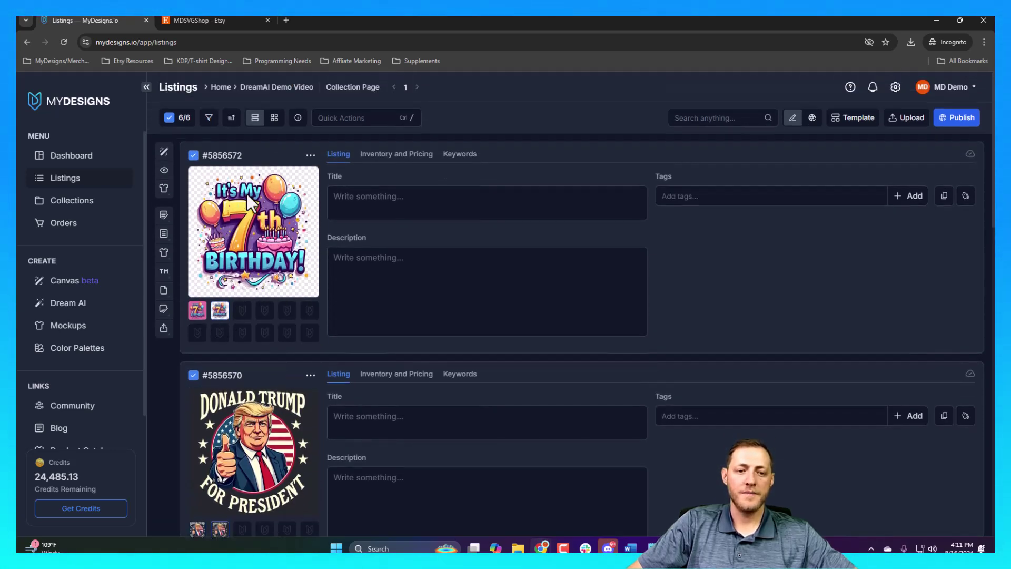
{"action": "scroll", "coordinate": [204, 215], "scroll_direction": "down", "scroll_amount": 6}
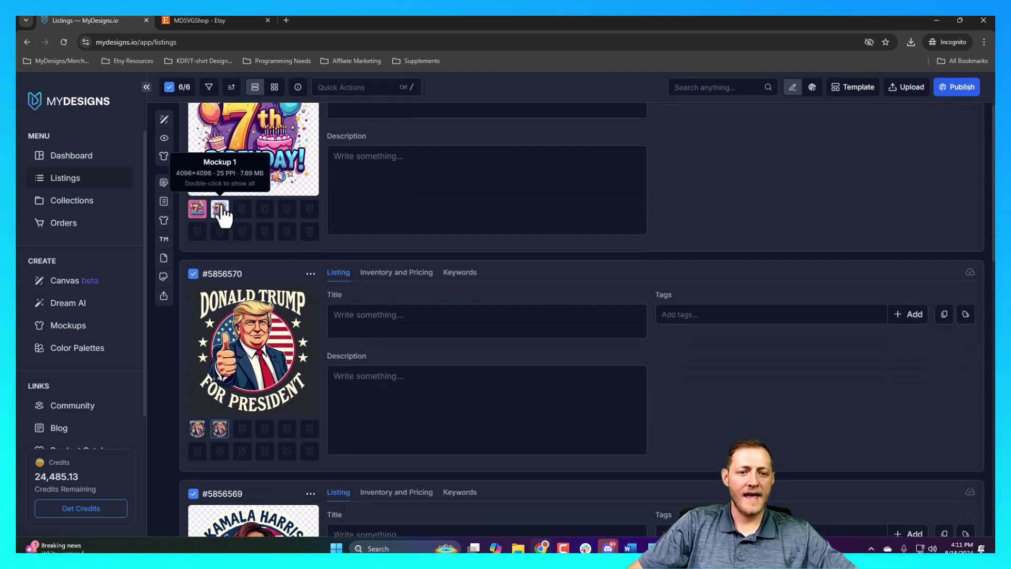
{"action": "scroll", "coordinate": [273, 226], "scroll_direction": "down", "scroll_amount": 1}
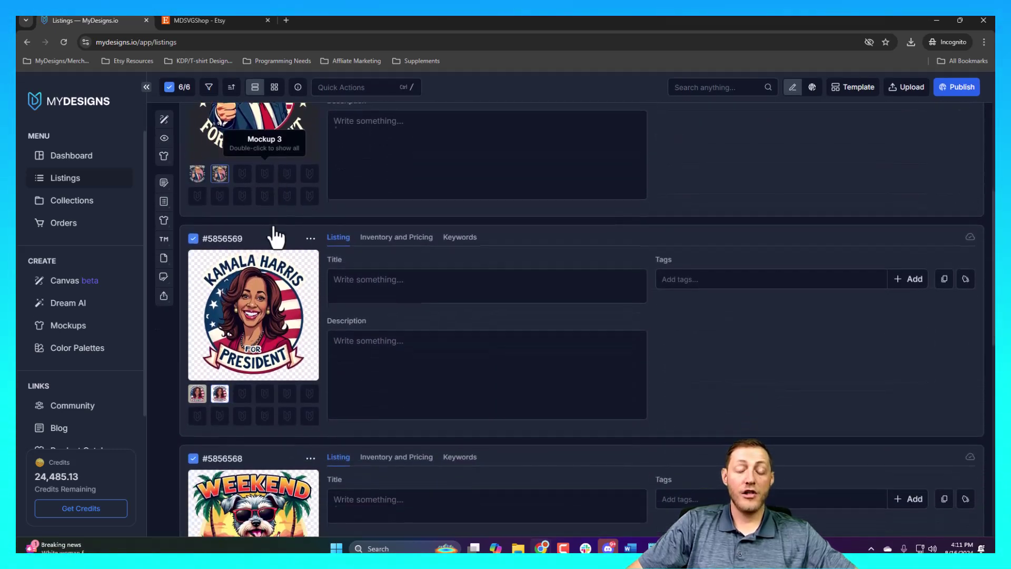
{"action": "scroll", "coordinate": [272, 227], "scroll_direction": "down", "scroll_amount": 2}
{"action": "scroll", "coordinate": [273, 223], "scroll_direction": "down", "scroll_amount": 5}
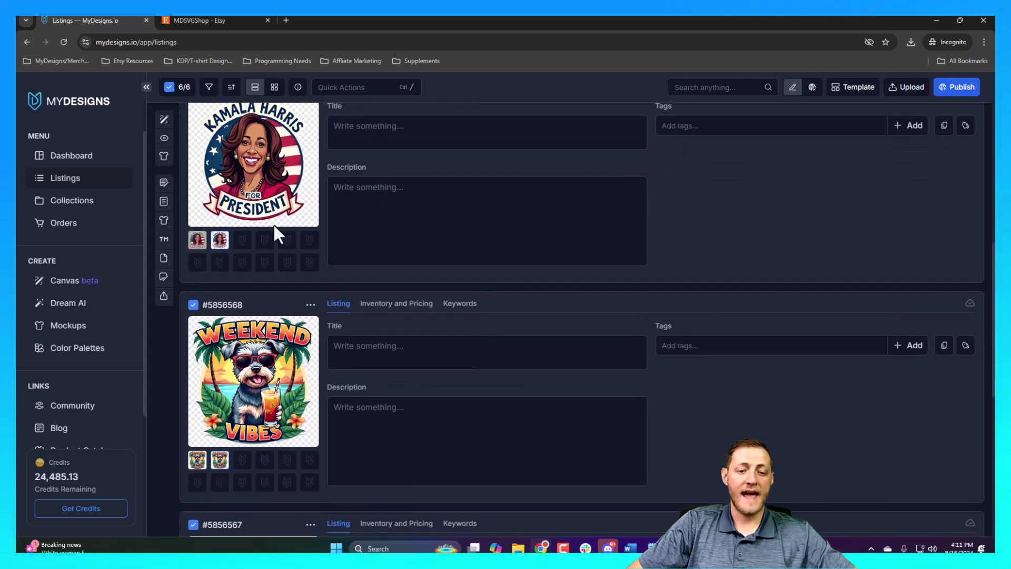
{"action": "scroll", "coordinate": [274, 225], "scroll_direction": "down", "scroll_amount": 4}
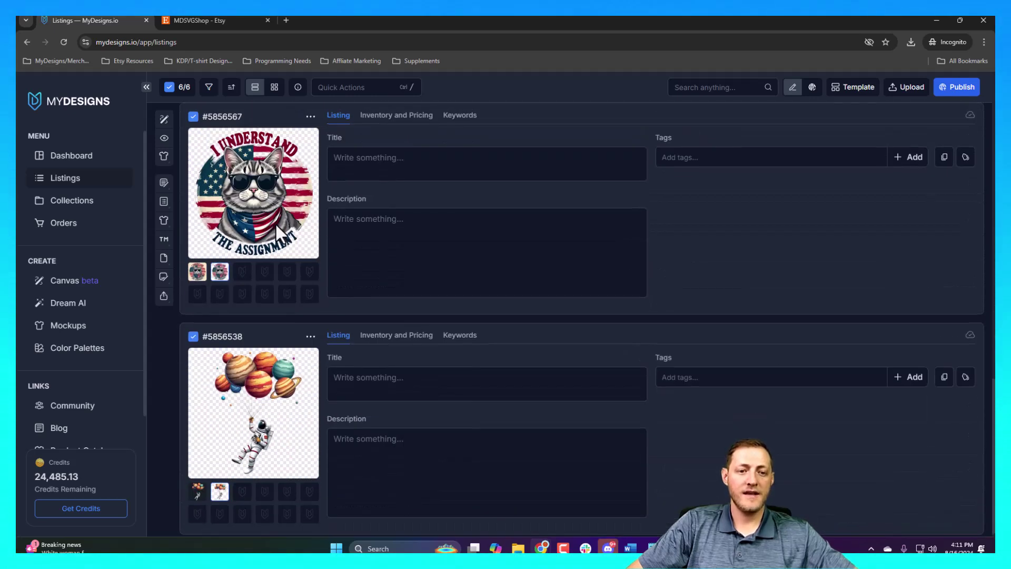
{"action": "scroll", "coordinate": [276, 223], "scroll_direction": "down", "scroll_amount": 1}
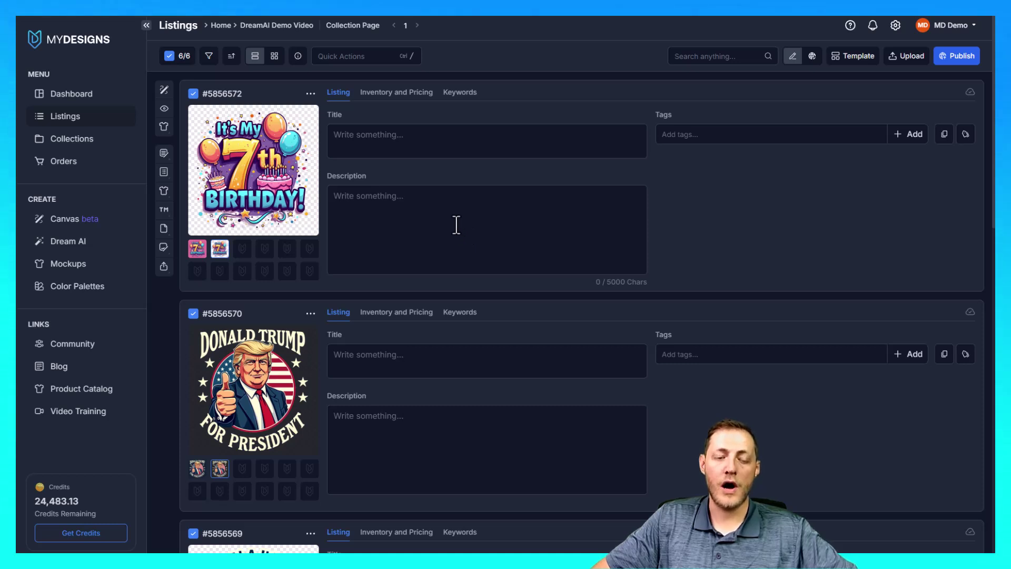
Open the selected listings in Canvas and search the product templates for "Bella 3001".
{"action": "left_click", "coordinate": [174, 63]}
{"action": "left_click", "coordinate": [184, 126]}
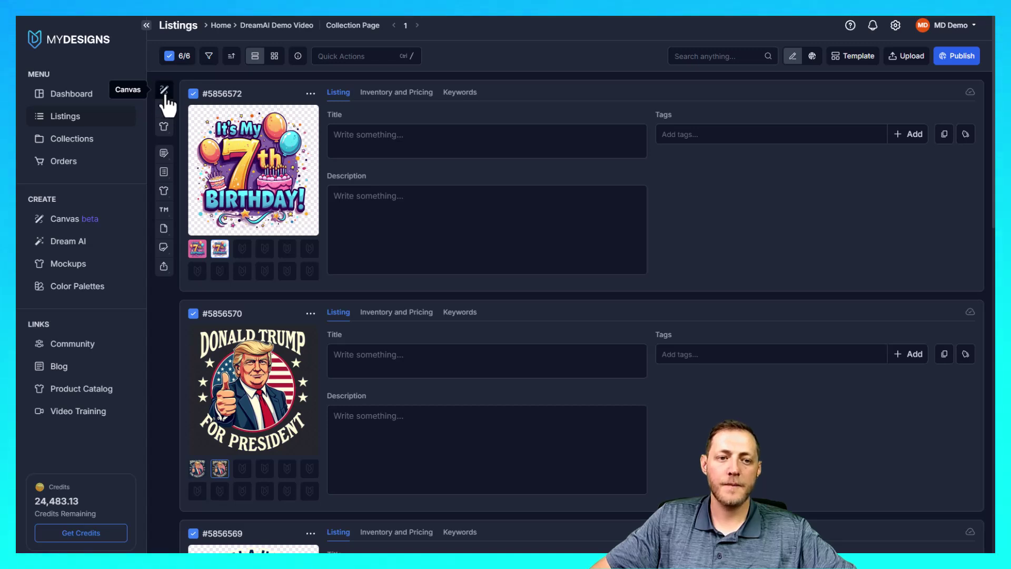
{"action": "left_click", "coordinate": [164, 94]}
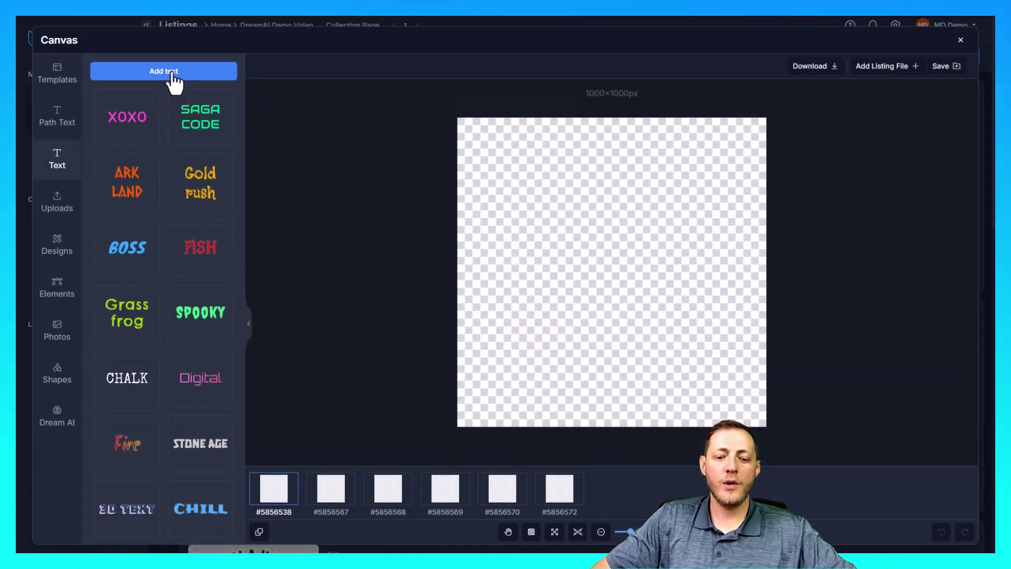
{"action": "left_click", "coordinate": [58, 78]}
{"action": "left_click", "coordinate": [152, 90]}
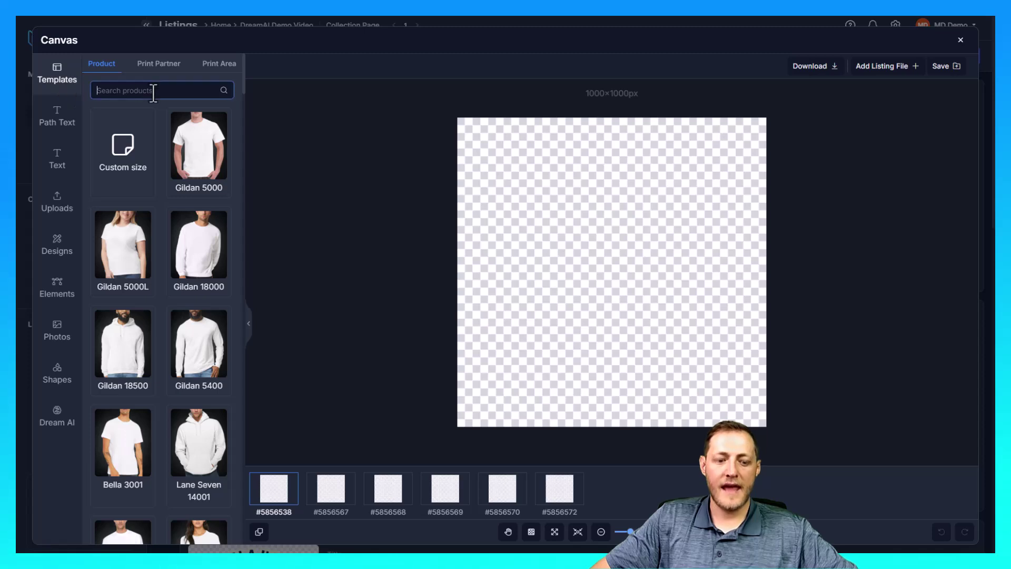
{"action": "type", "text": "Bell"}
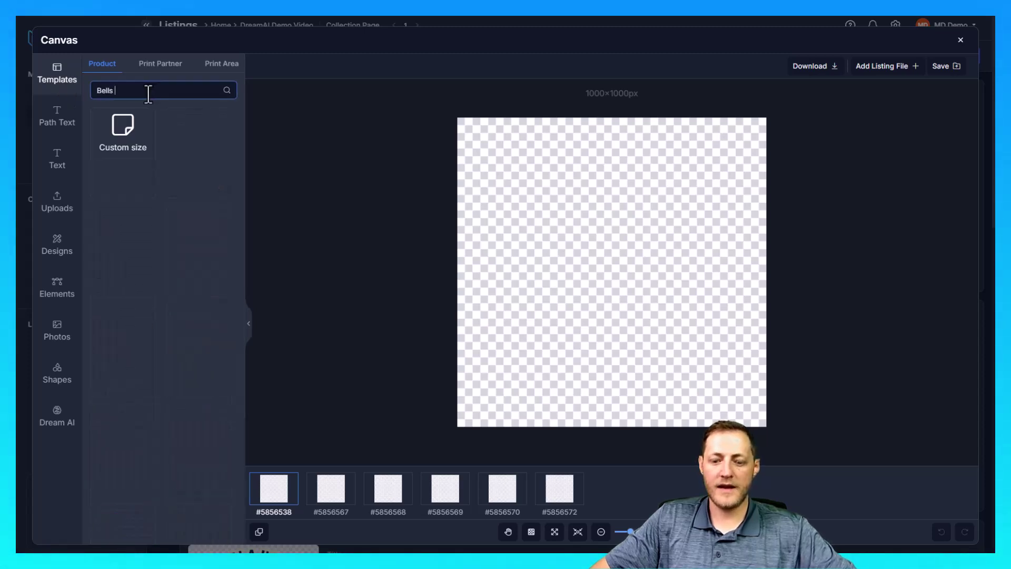
{"action": "type", "text": "a 3001"}
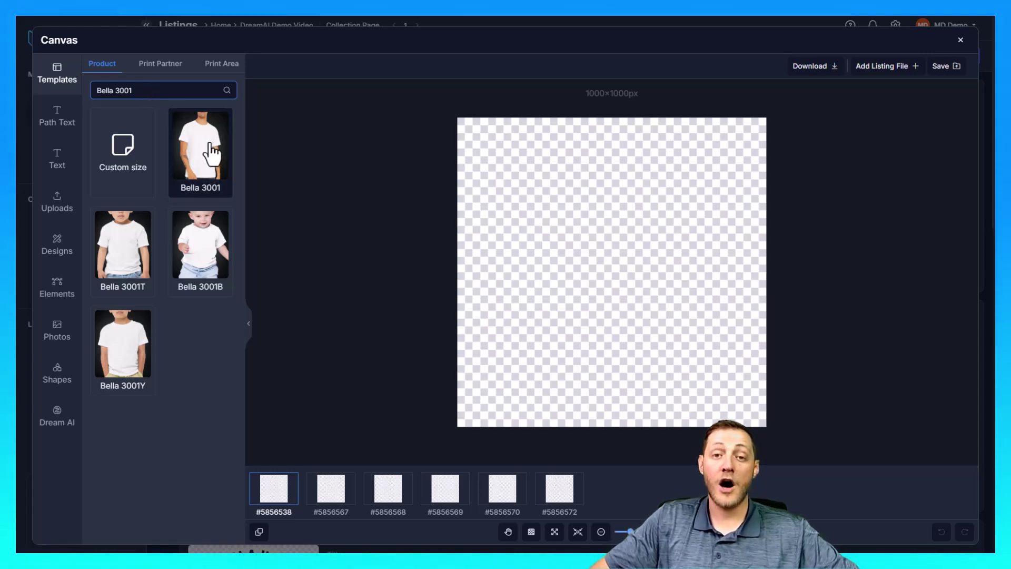
Size the canvas to the Bella 3001 template's 4200 × 5250 px Front print area, with MyDesigns as print partner.
{"action": "left_click", "coordinate": [208, 168]}
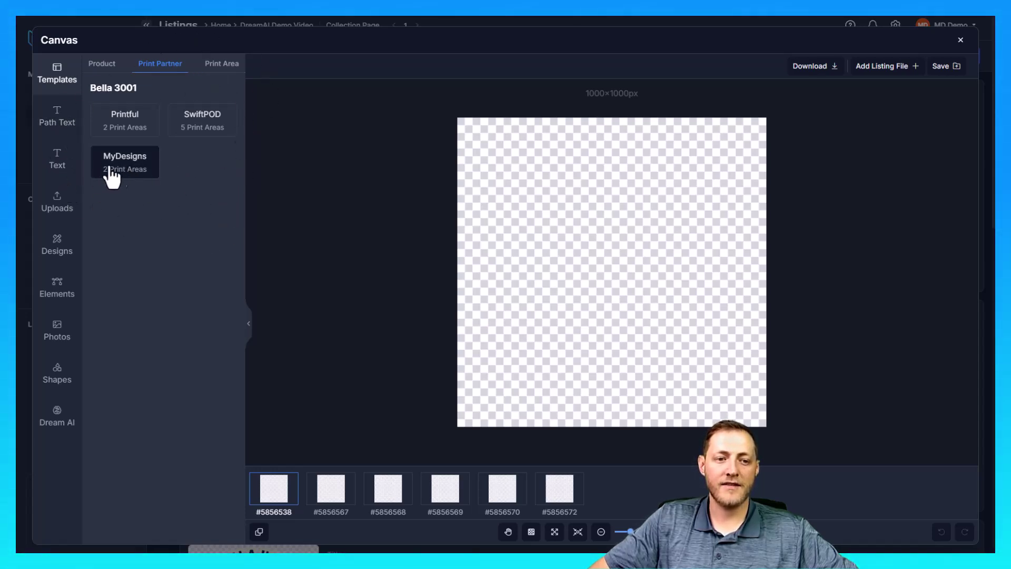
{"action": "left_click", "coordinate": [135, 171]}
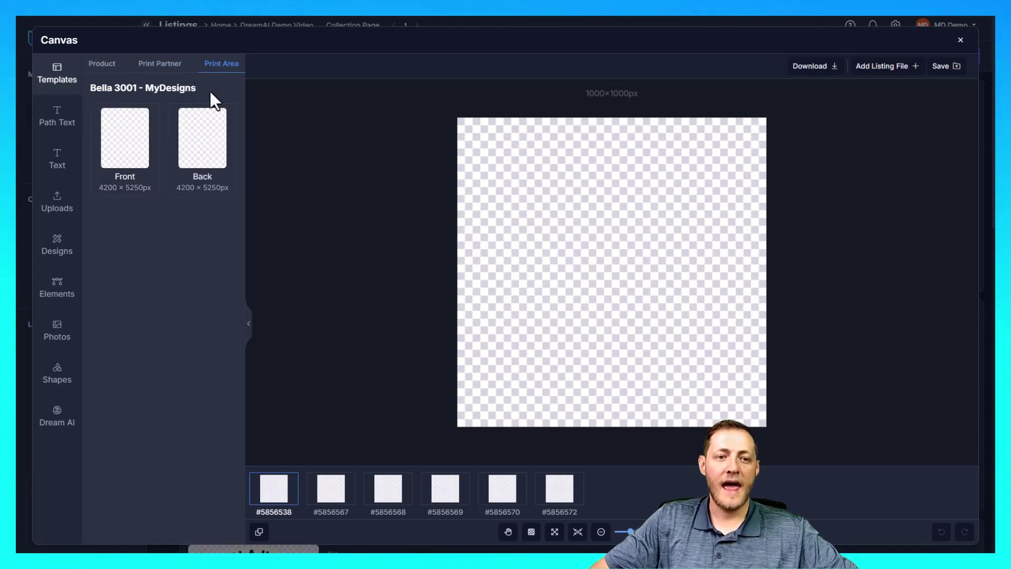
{"action": "left_click", "coordinate": [135, 154]}
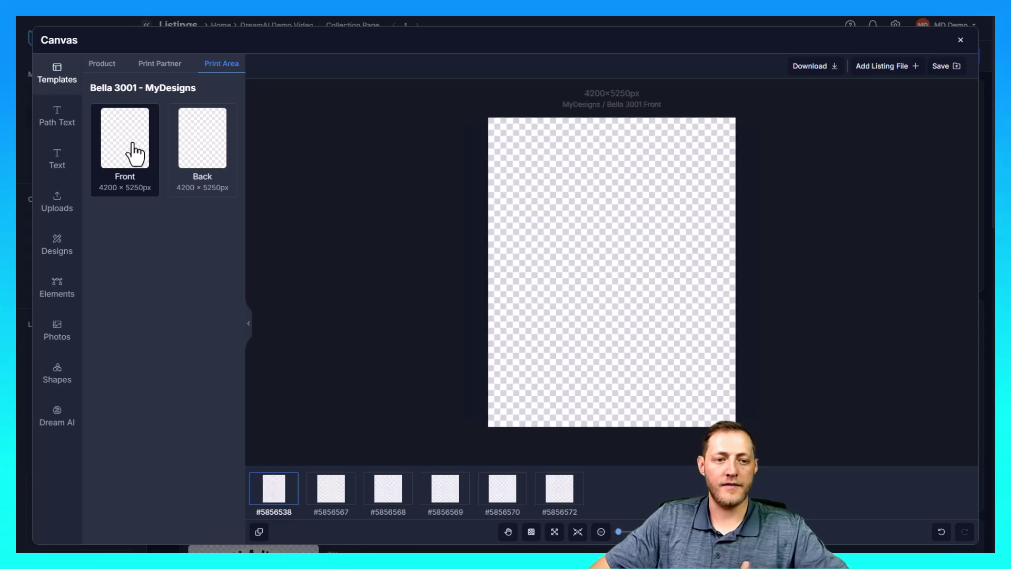
Add the background-free Mockup 1 file of each listing to all the listing canvases.
{"action": "left_click", "coordinate": [594, 228]}
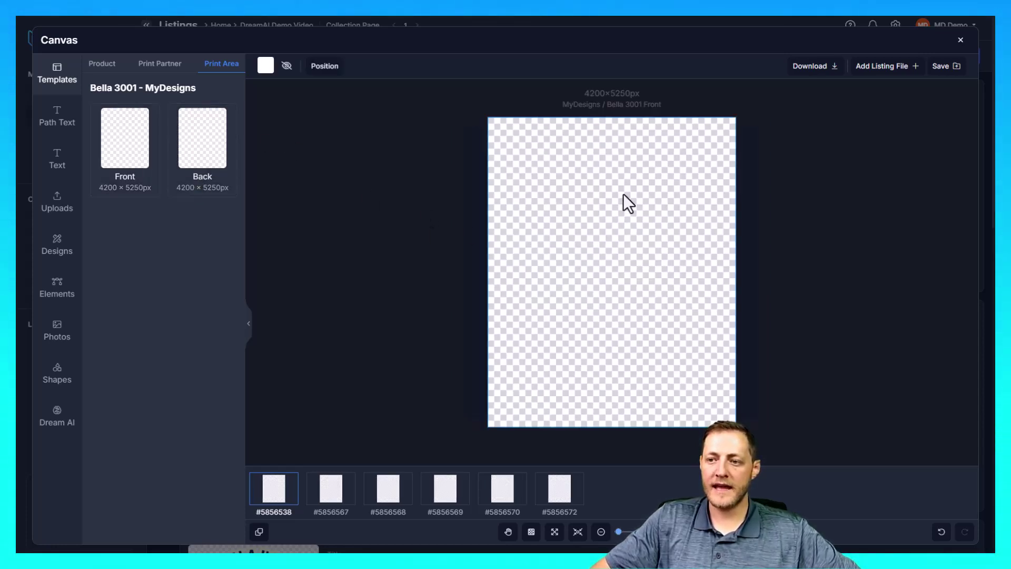
{"action": "left_click", "coordinate": [889, 70]}
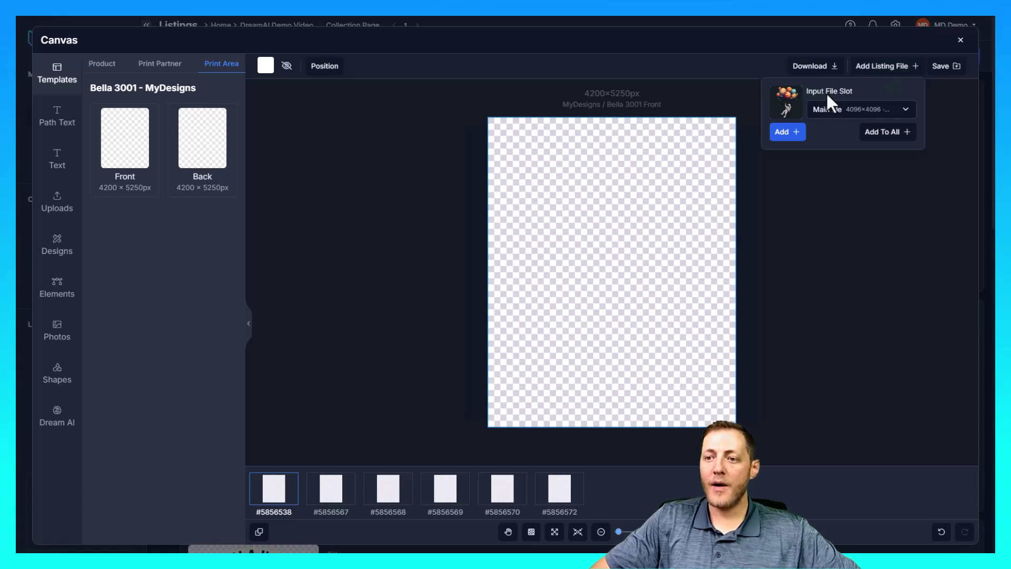
{"action": "left_click", "coordinate": [851, 112]}
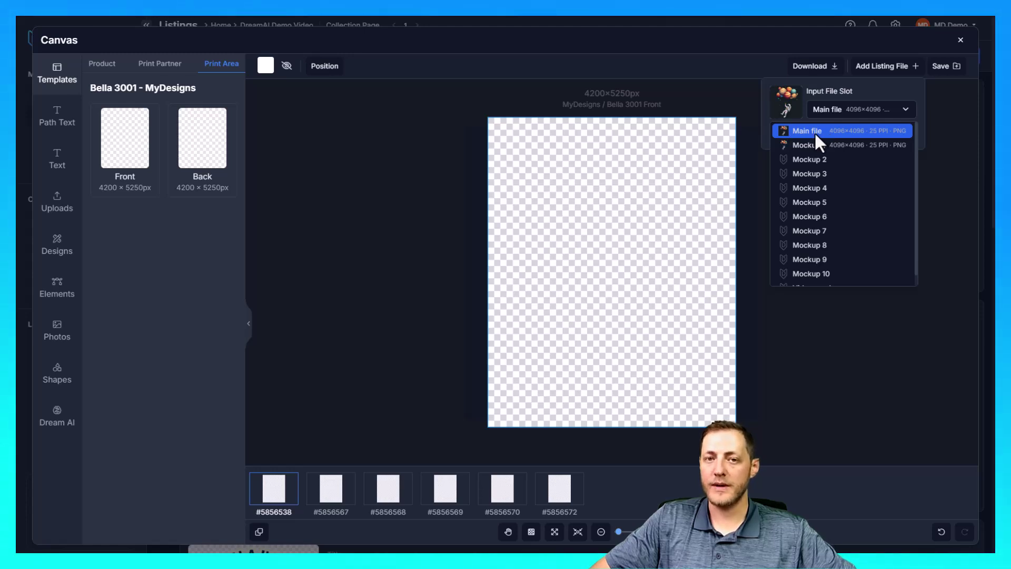
{"action": "left_click", "coordinate": [806, 144]}
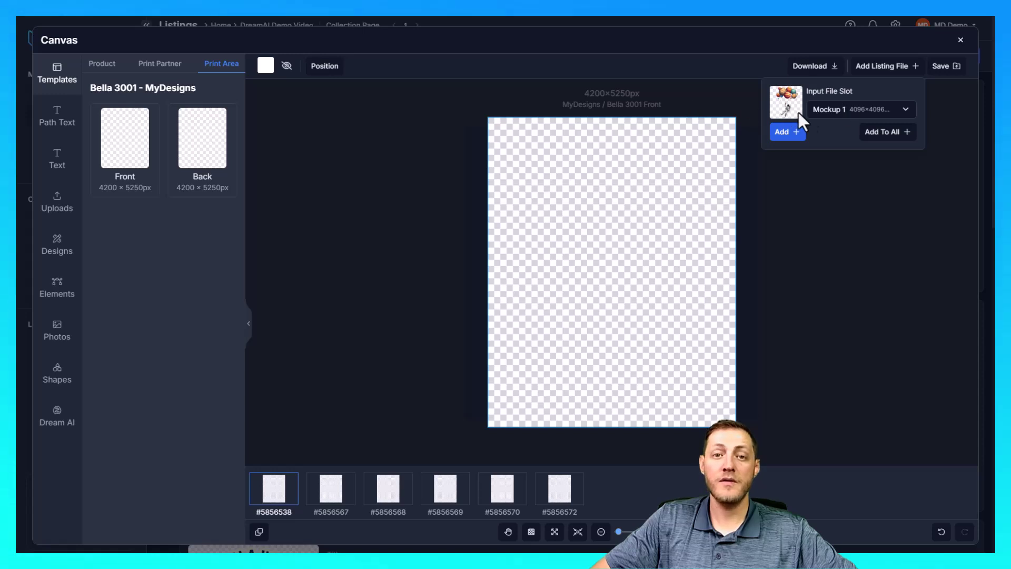
{"action": "left_click", "coordinate": [894, 138]}
Examine how the added design sits on each of the other listings' canvases.
{"action": "left_click", "coordinate": [332, 495]}
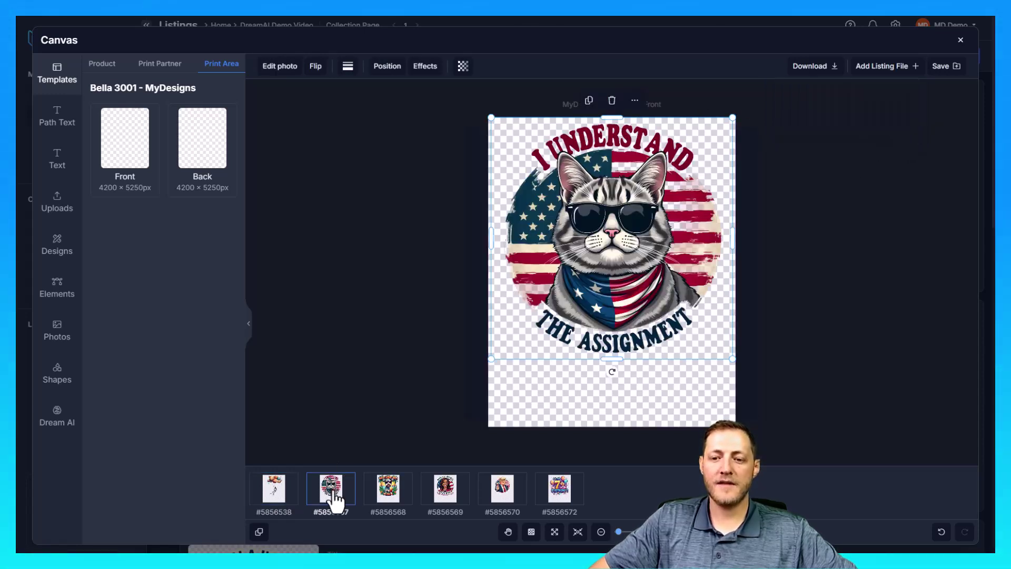
{"action": "left_click", "coordinate": [387, 498]}
{"action": "left_click", "coordinate": [445, 500]}
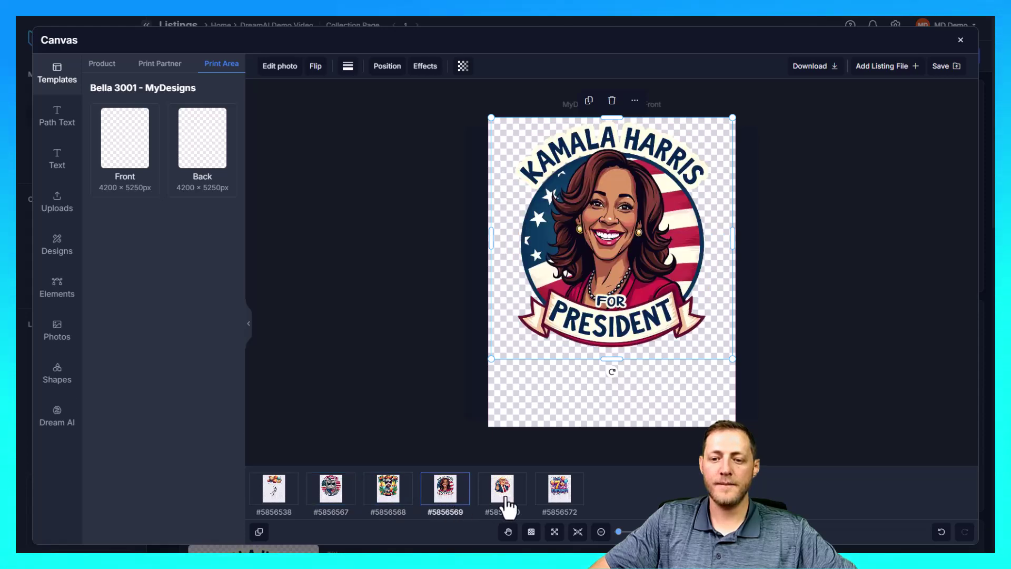
{"action": "left_click", "coordinate": [505, 501]}
{"action": "left_click", "coordinate": [542, 500]}
{"action": "left_click", "coordinate": [507, 500]}
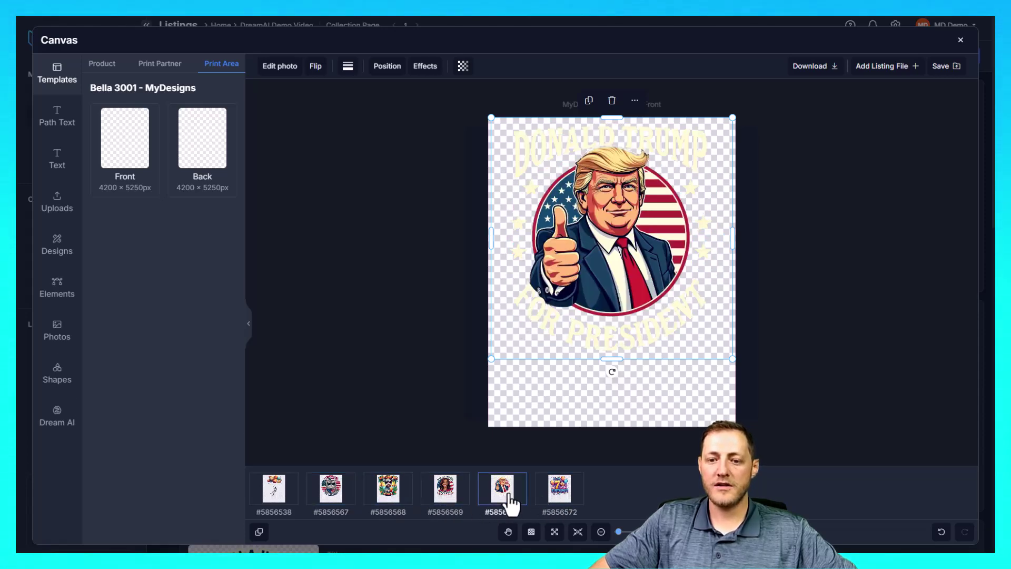
Scale down the astronaut design, centre it near the top of the print area, and sync its size and placement to all listing canvases.
{"action": "left_click", "coordinate": [274, 495]}
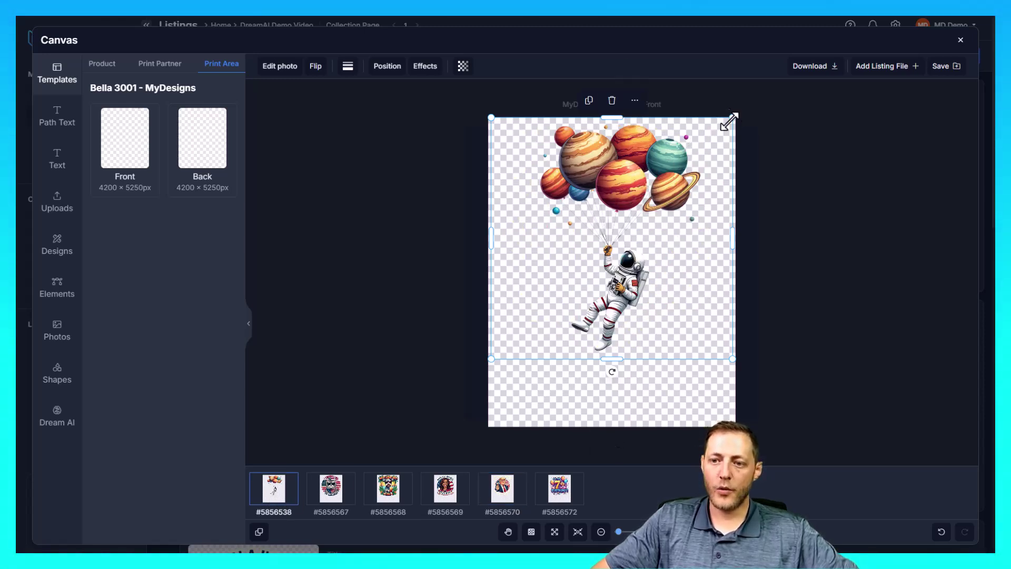
{"action": "left_click_drag", "start_coordinate": [733, 117], "coordinate": [711, 156]}
{"action": "left_click_drag", "start_coordinate": [640, 190], "coordinate": [654, 168]}
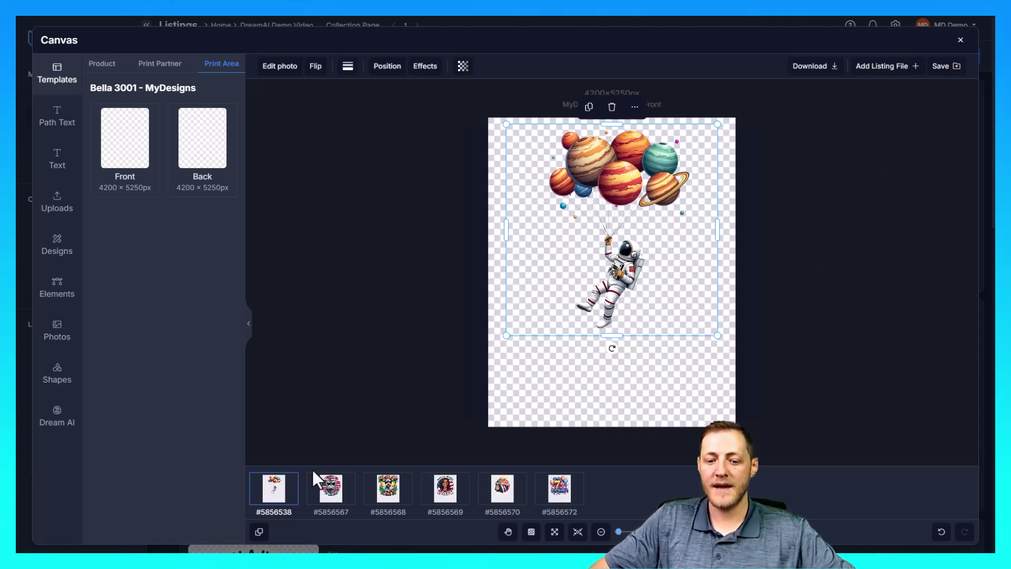
{"action": "left_click_drag", "start_coordinate": [608, 183], "coordinate": [608, 182]}
{"action": "right_click", "coordinate": [608, 182]}
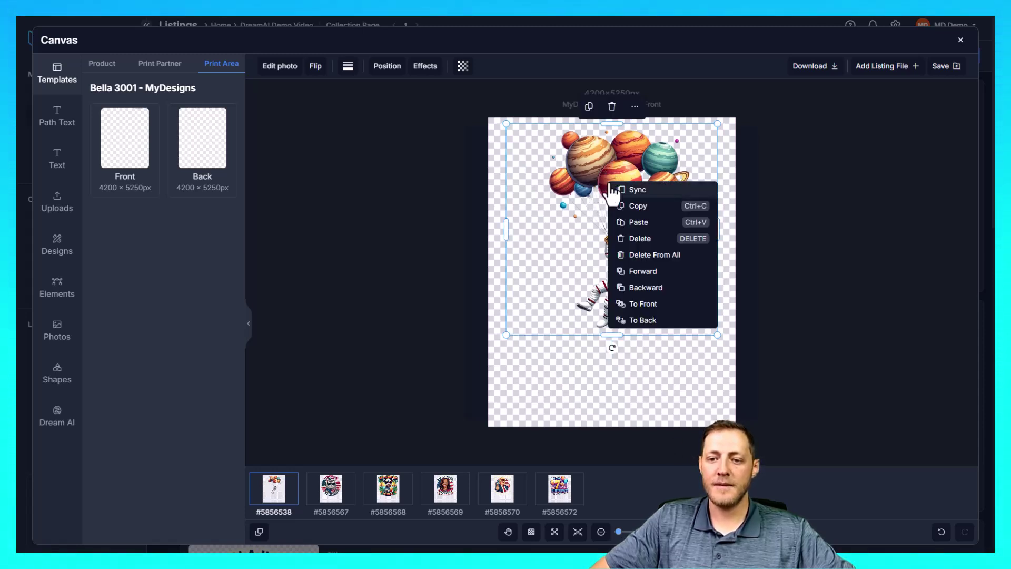
{"action": "left_click", "coordinate": [638, 205]}
Check the synced design size and placement on every listing's canvas, from the astronaut to the 7th birthday design.
{"action": "left_click", "coordinate": [332, 494]}
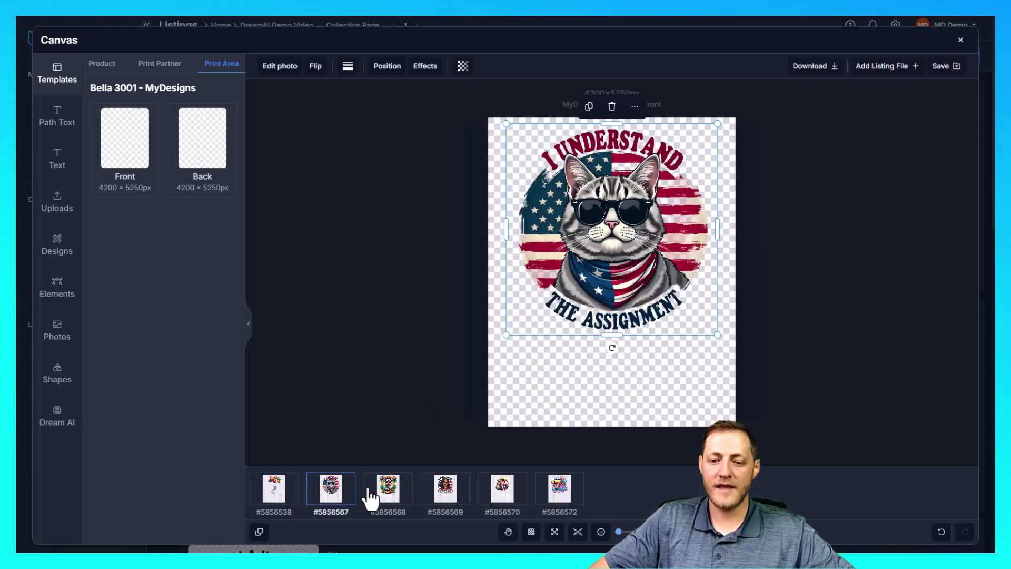
{"action": "left_click", "coordinate": [380, 495]}
{"action": "left_click", "coordinate": [443, 494]}
{"action": "left_click", "coordinate": [401, 489]}
{"action": "left_click", "coordinate": [283, 492]}
{"action": "left_click", "coordinate": [402, 502]}
{"action": "left_click", "coordinate": [437, 503]}
{"action": "left_click", "coordinate": [504, 498]}
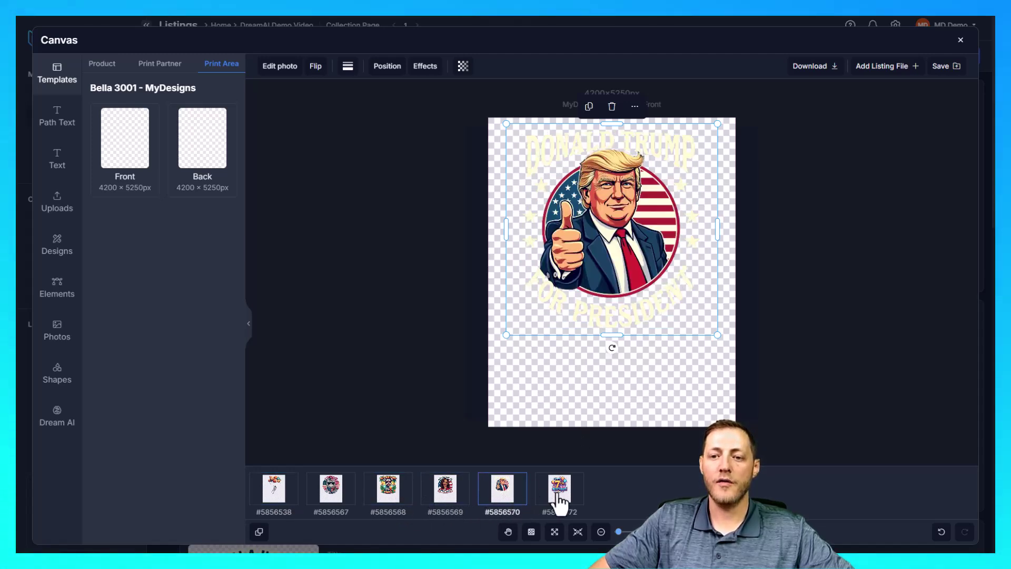
{"action": "left_click", "coordinate": [558, 492]}
{"action": "left_click", "coordinate": [798, 158]}
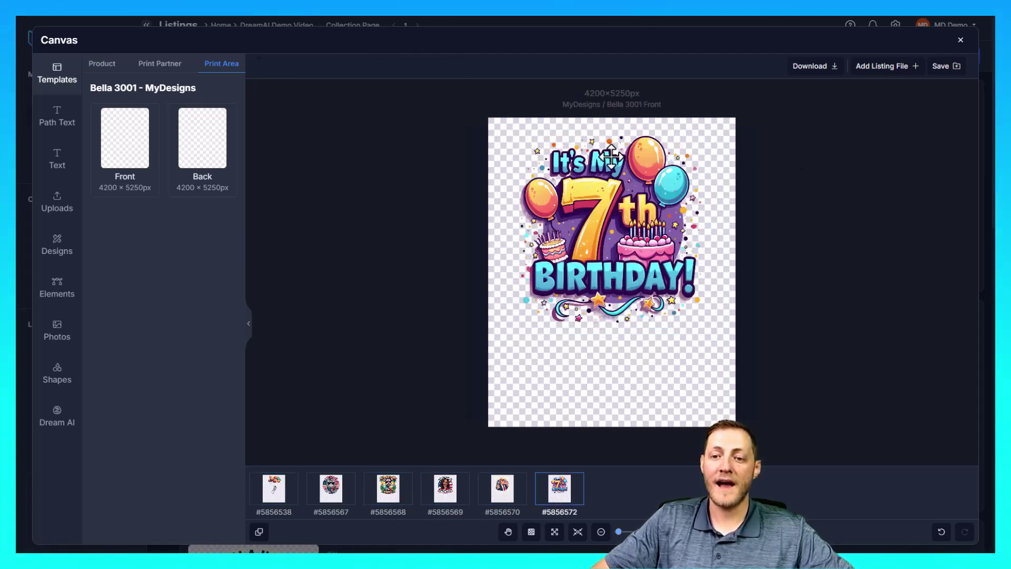
{"action": "left_click", "coordinate": [273, 488]}
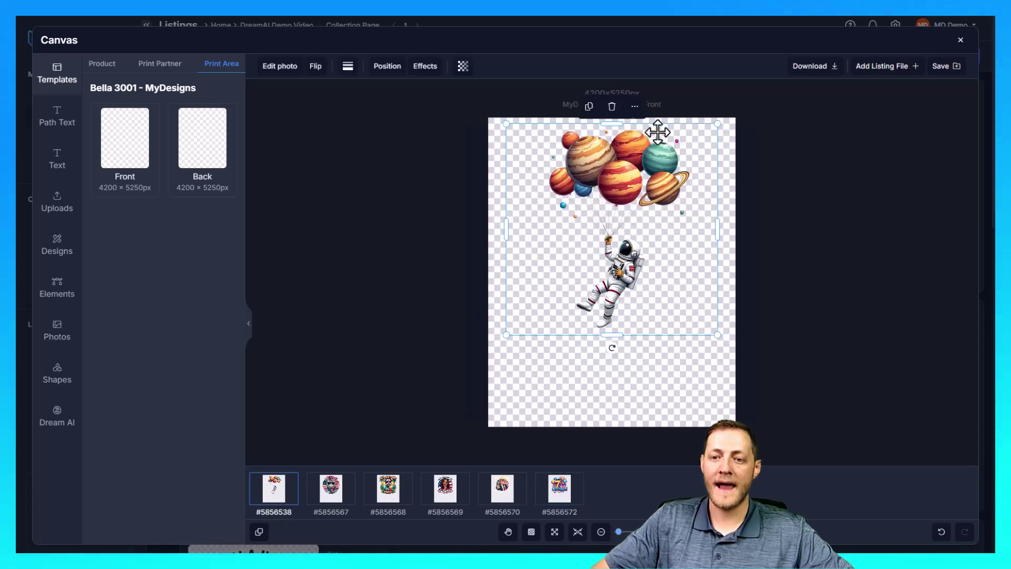
{"action": "left_click", "coordinate": [610, 120]}
{"action": "left_click", "coordinate": [317, 494]}
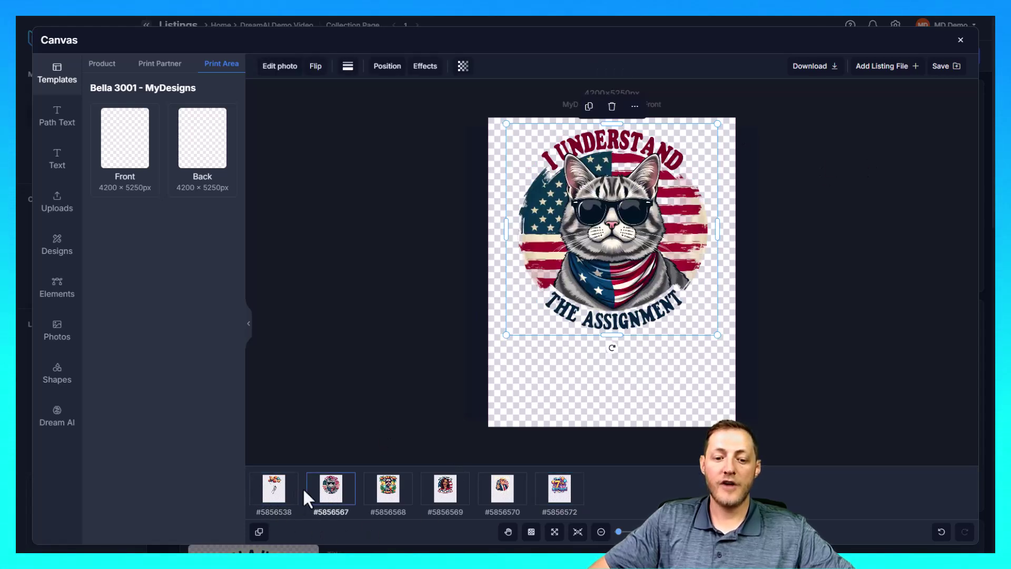
{"action": "left_click", "coordinate": [388, 495]}
{"action": "left_click", "coordinate": [451, 493]}
{"action": "left_click", "coordinate": [502, 491]}
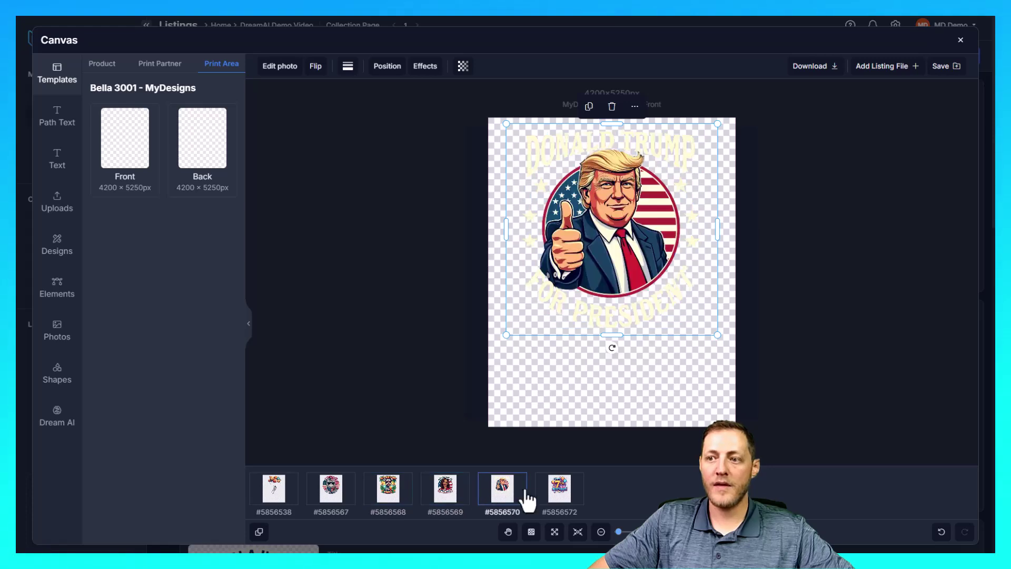
{"action": "left_click", "coordinate": [555, 488]}
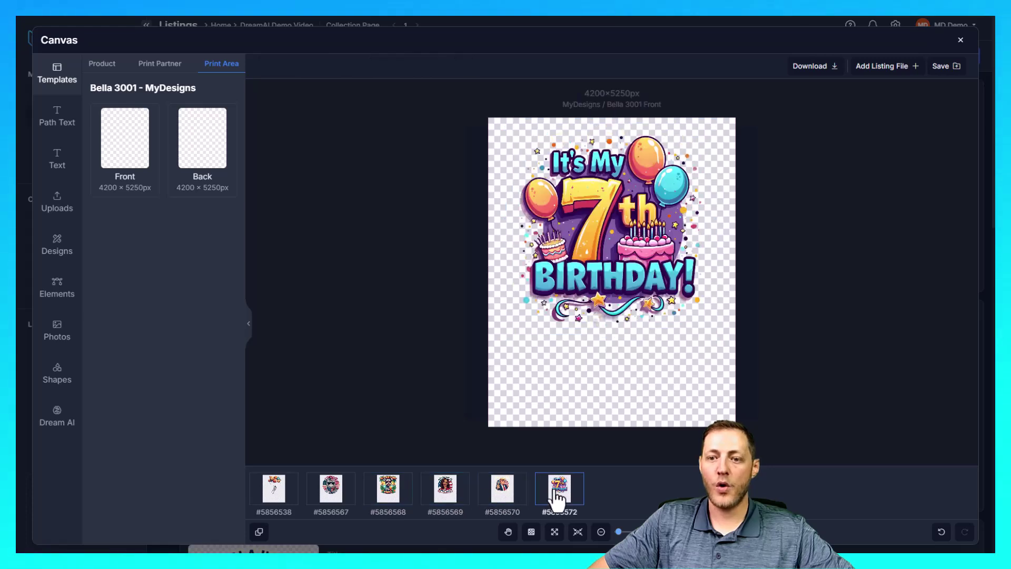
Save the canvases as PNG files to the Main file slot of the listings.
{"action": "left_click", "coordinate": [942, 67]}
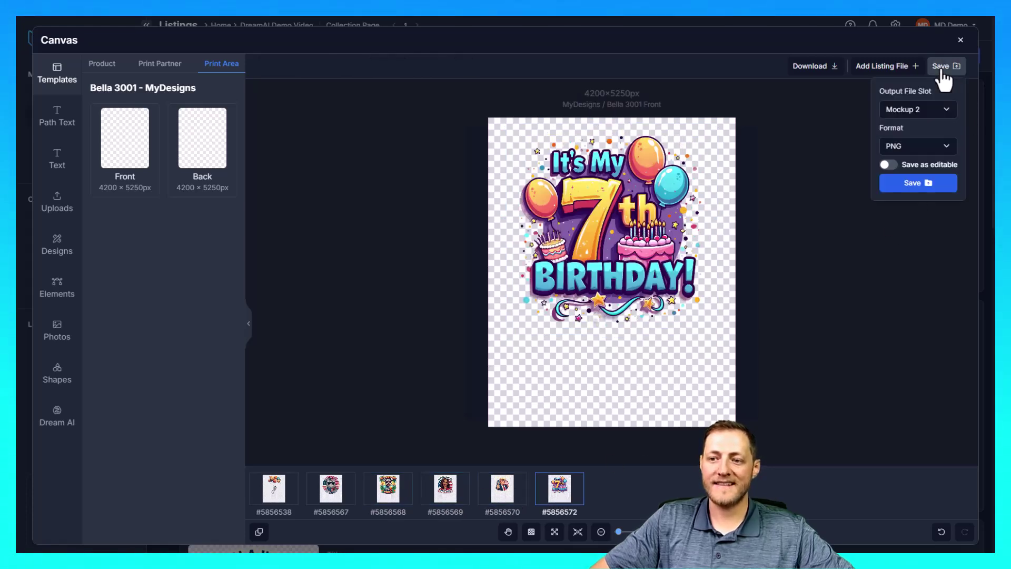
{"action": "left_click", "coordinate": [934, 117]}
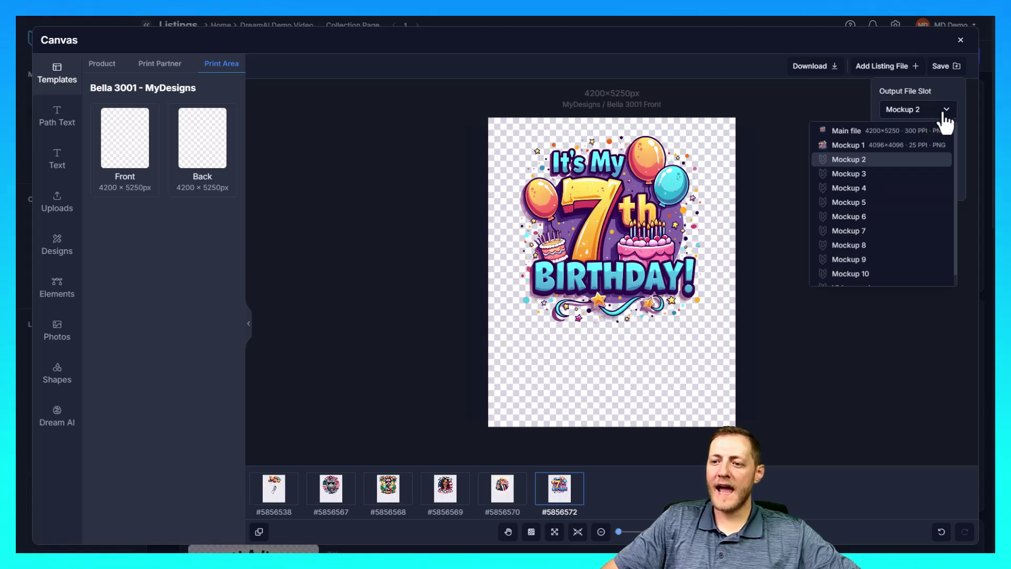
{"action": "left_click", "coordinate": [859, 131]}
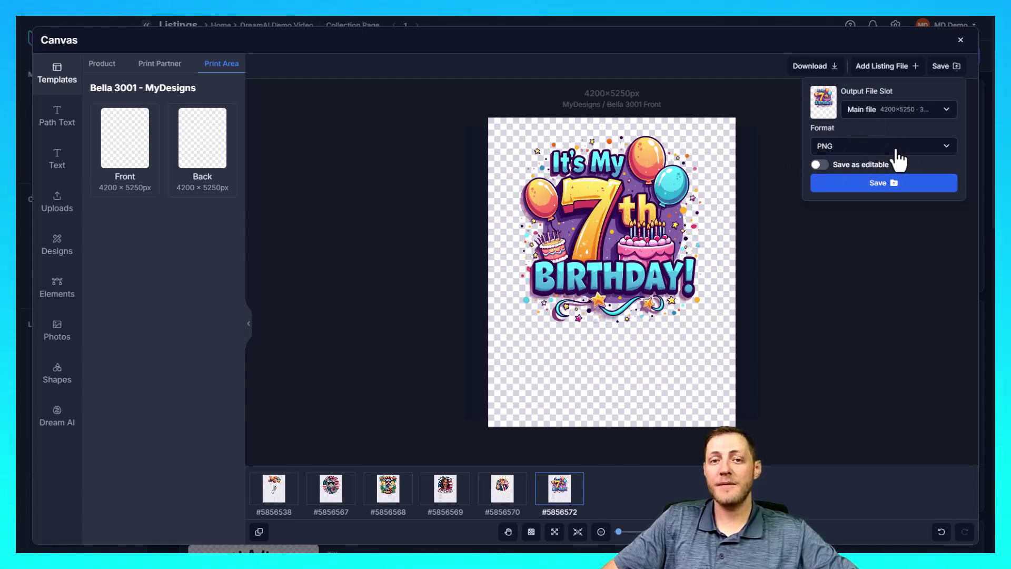
{"action": "left_click", "coordinate": [896, 150]}
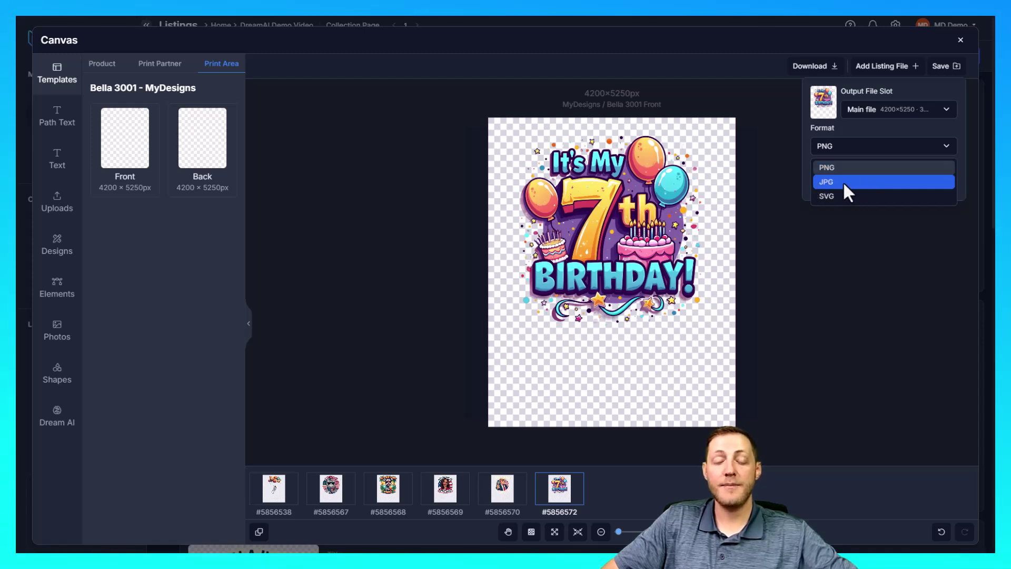
{"action": "left_click", "coordinate": [843, 166]}
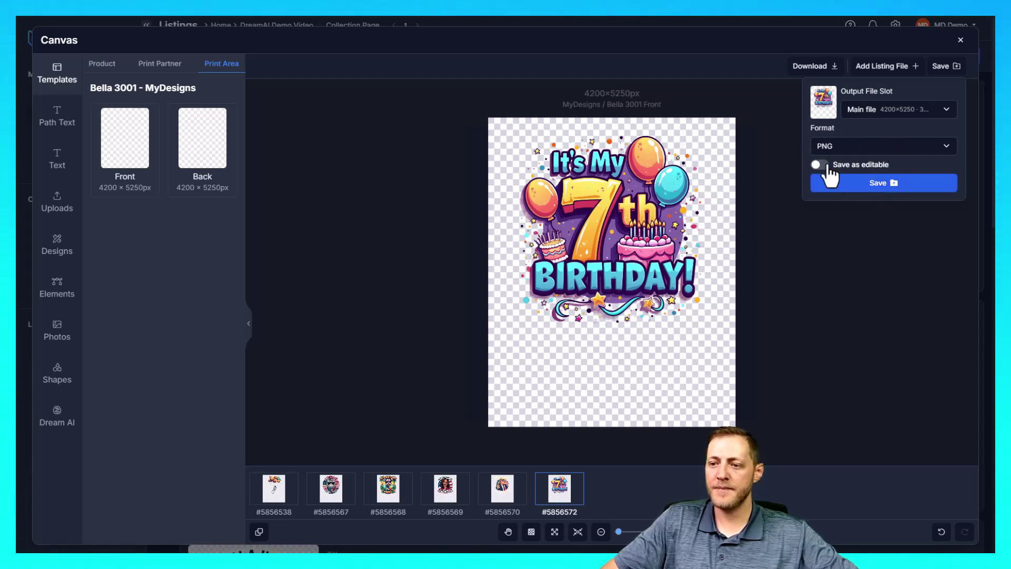
{"action": "left_click", "coordinate": [883, 186]}
{"action": "left_click", "coordinate": [536, 130]}
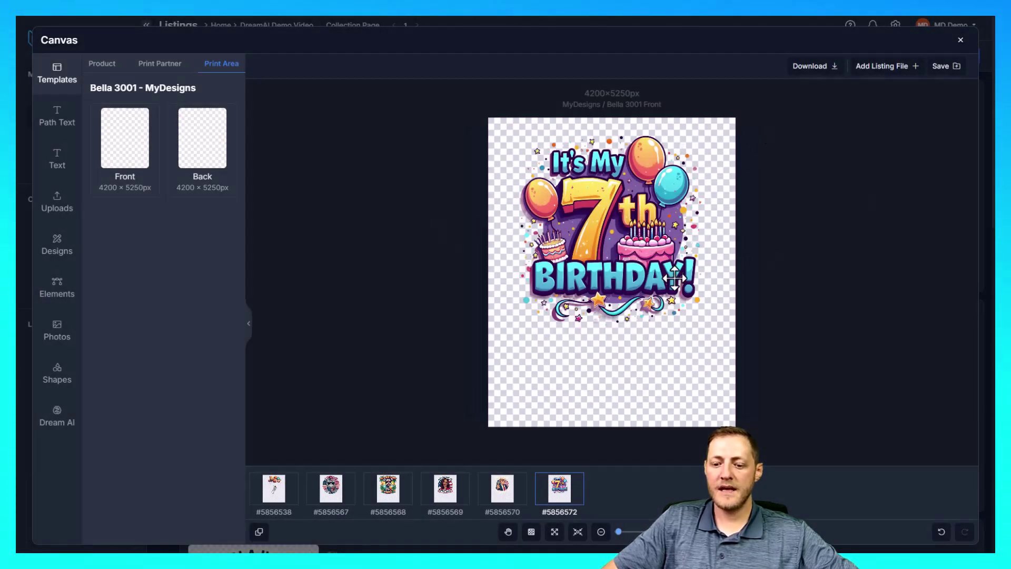
Close Canvas and review the saved main images on the listings in the collection.
{"action": "left_click", "coordinate": [960, 39]}
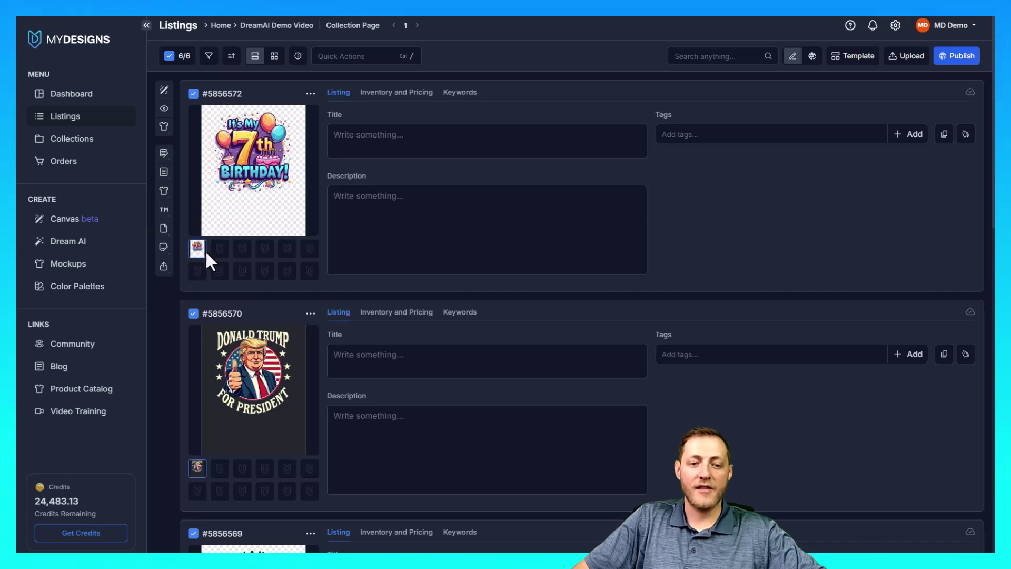
{"action": "scroll", "coordinate": [206, 316], "scroll_direction": "down", "scroll_amount": 2}
{"action": "scroll", "coordinate": [208, 388], "scroll_direction": "down", "scroll_amount": 3}
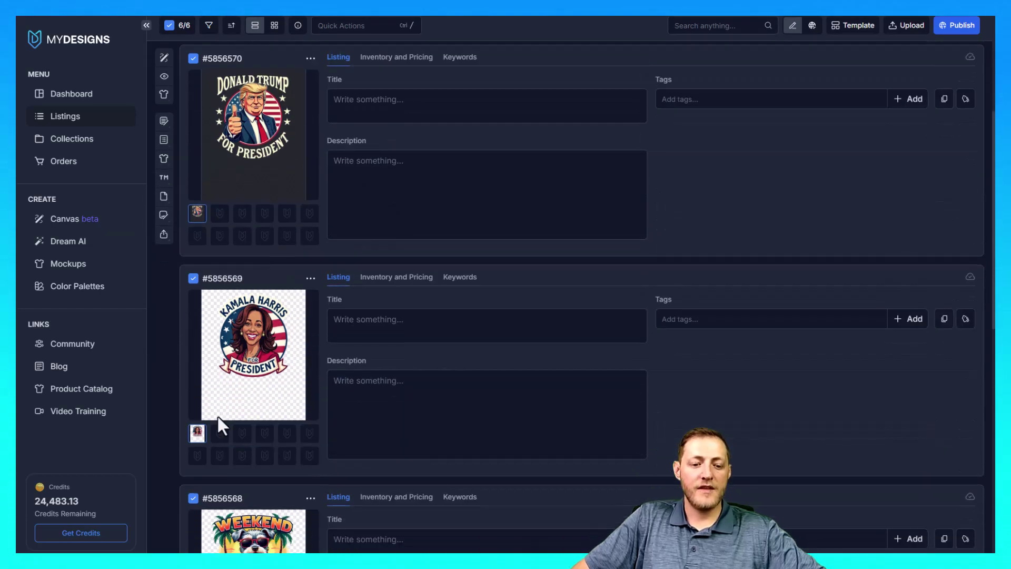
{"action": "scroll", "coordinate": [853, 222], "scroll_direction": "up", "scroll_amount": 5}
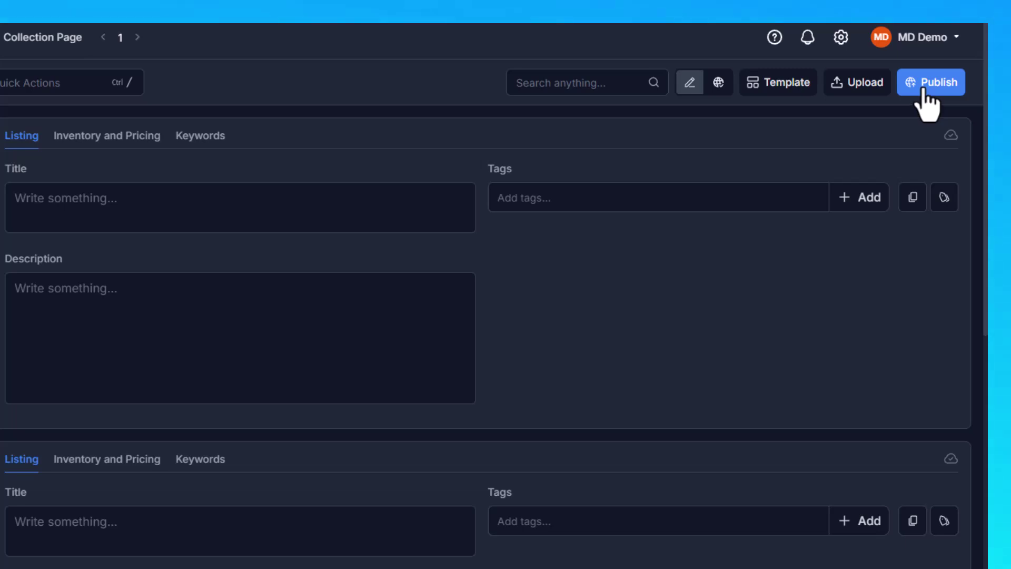
Start publishing the selected listings to Etsy as print-on-demand products.
{"action": "left_click", "coordinate": [922, 91]}
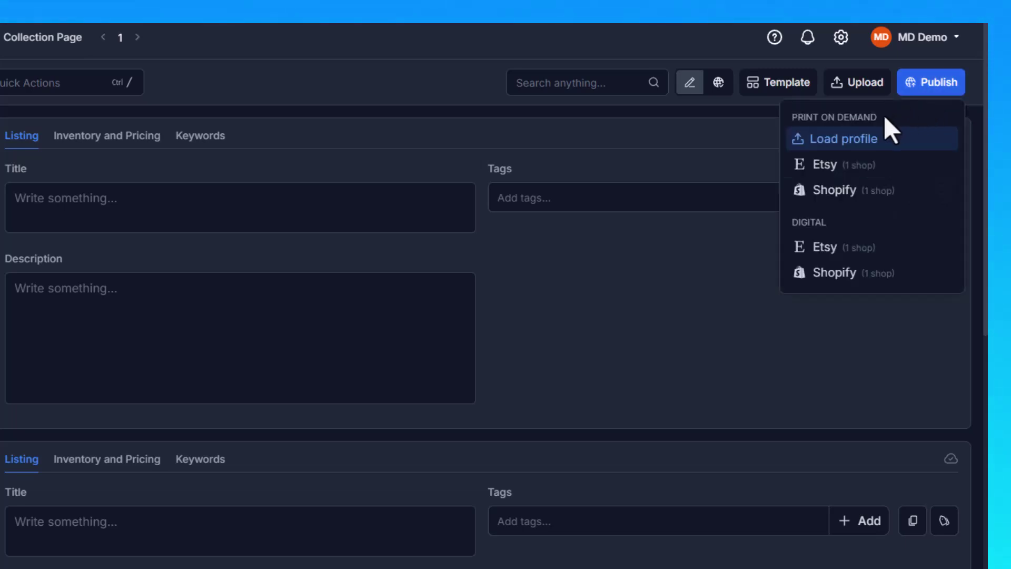
{"action": "left_click_drag", "start_coordinate": [883, 114], "coordinate": [793, 116]}
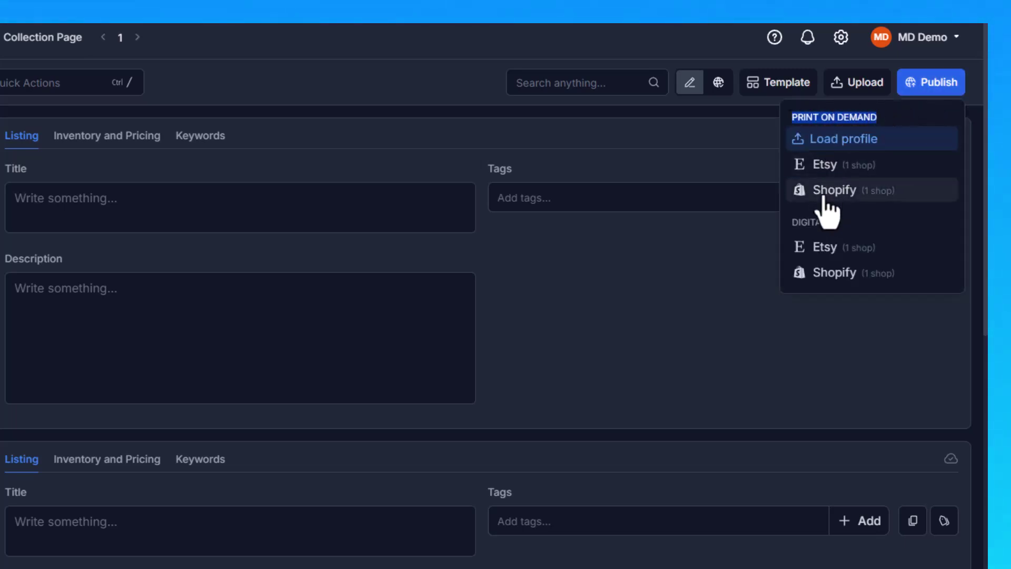
{"action": "left_click_drag", "start_coordinate": [825, 216], "coordinate": [791, 222]}
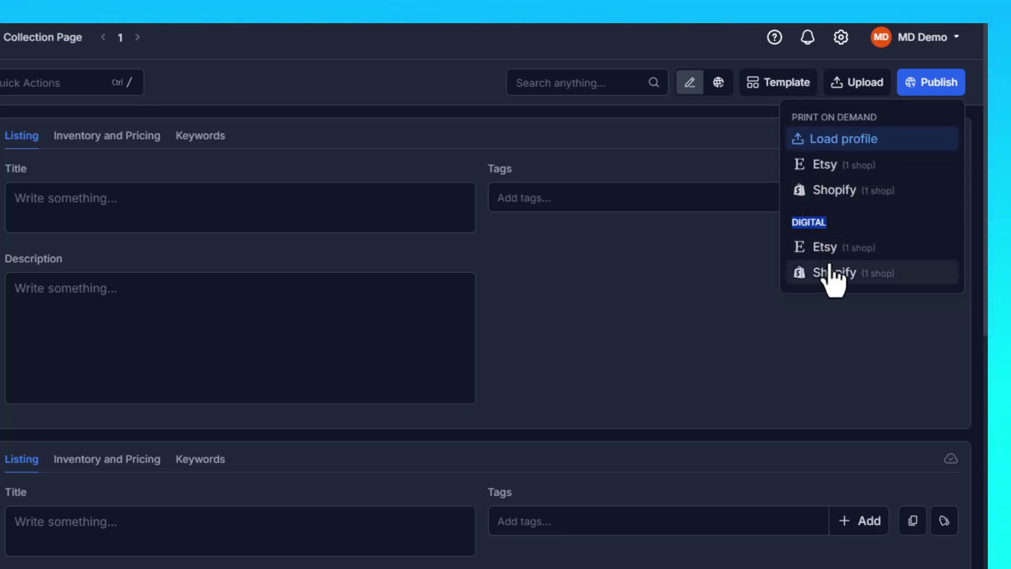
{"action": "left_click", "coordinate": [848, 223]}
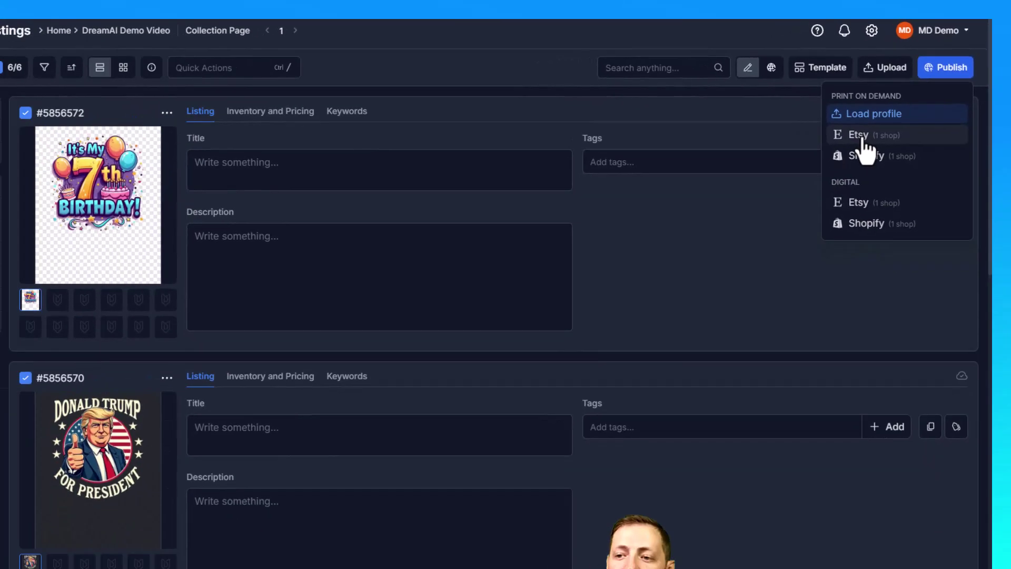
{"action": "left_click", "coordinate": [829, 165]}
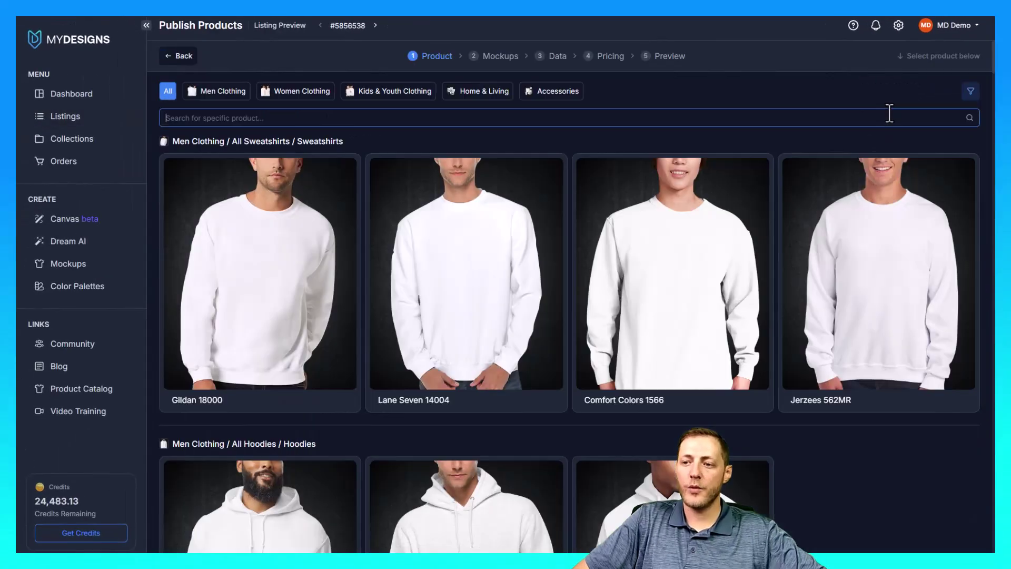
Search the product catalog for "Bella" and choose the Bella 3001 T-shirt with MyDesigns as print partner.
{"action": "left_click", "coordinate": [406, 114]}
{"action": "type", "text": "Be"}
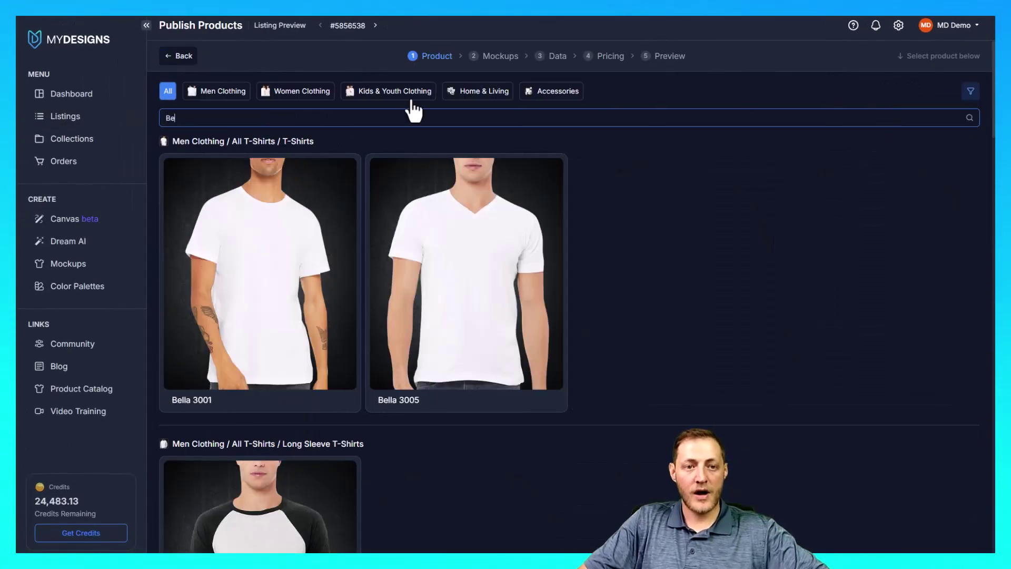
{"action": "type", "text": "lla"}
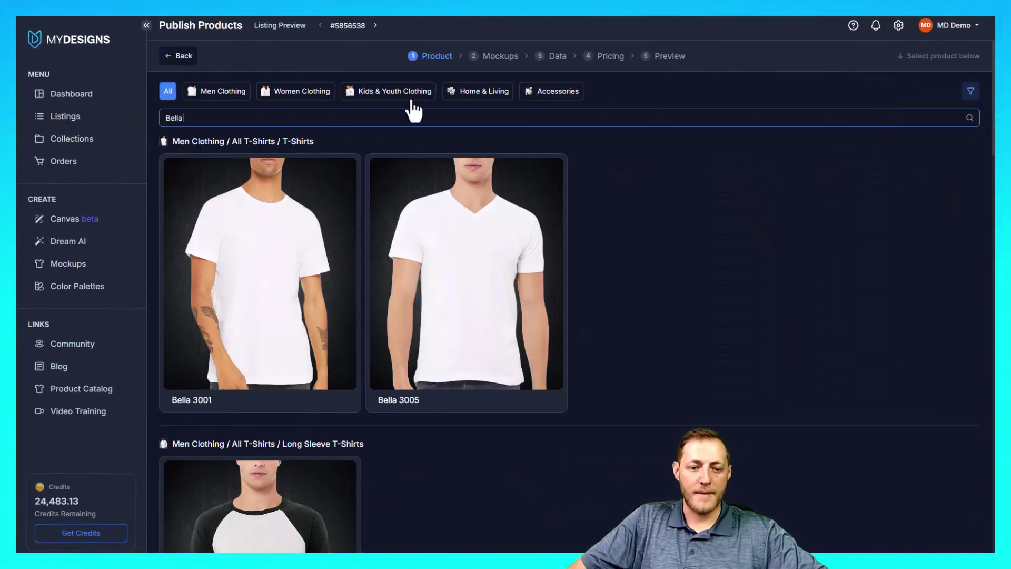
{"action": "left_click", "coordinate": [308, 224]}
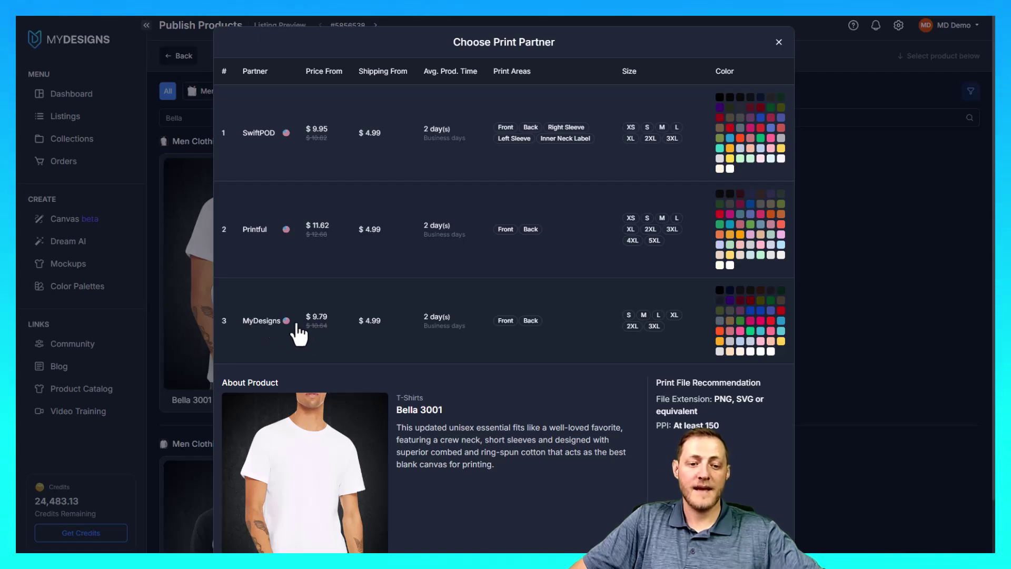
{"action": "left_click", "coordinate": [335, 325]}
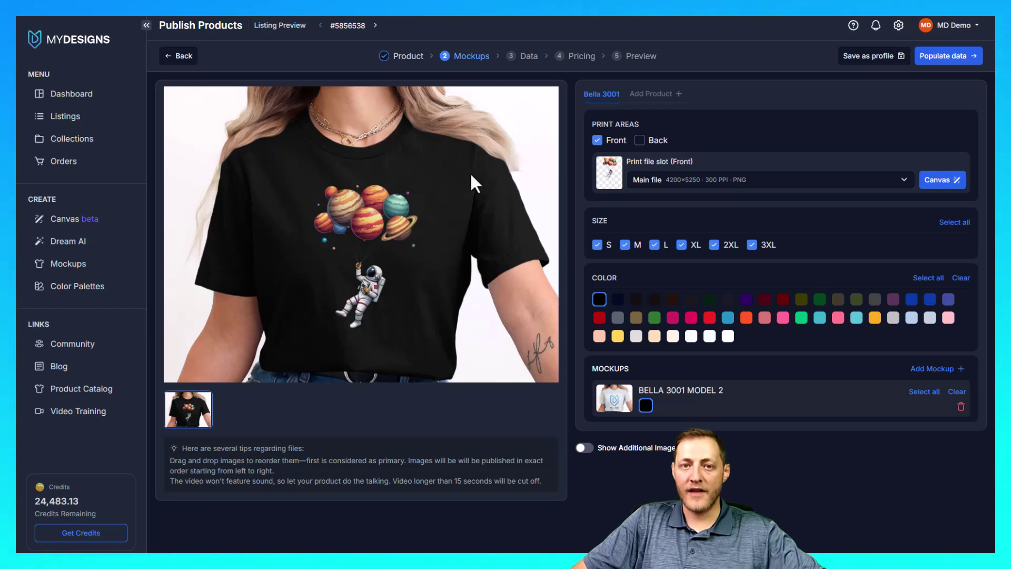
View the Main file design for the front print area in Canvas and close the editor.
{"action": "left_click", "coordinate": [942, 181]}
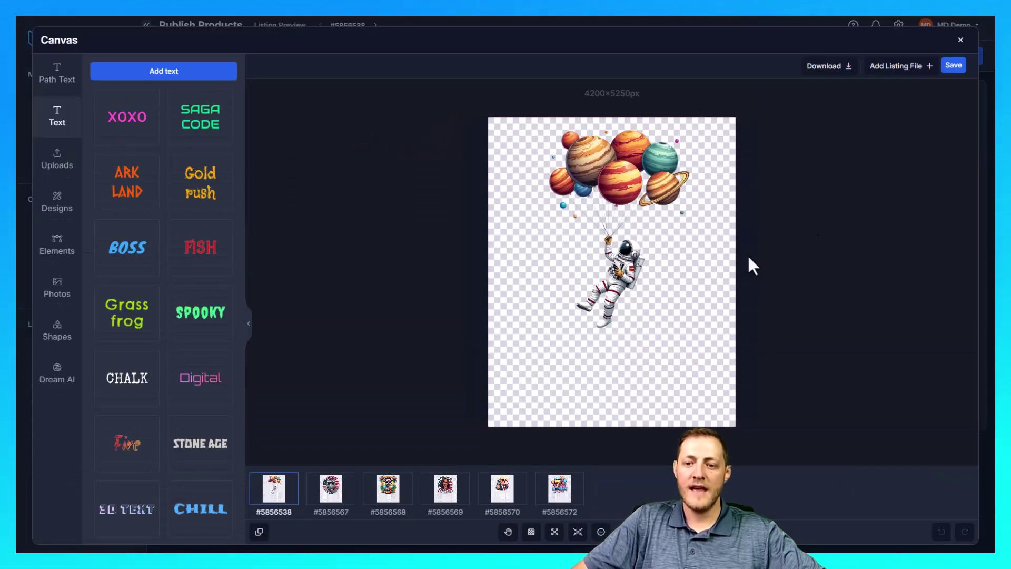
{"action": "left_click", "coordinate": [960, 40]}
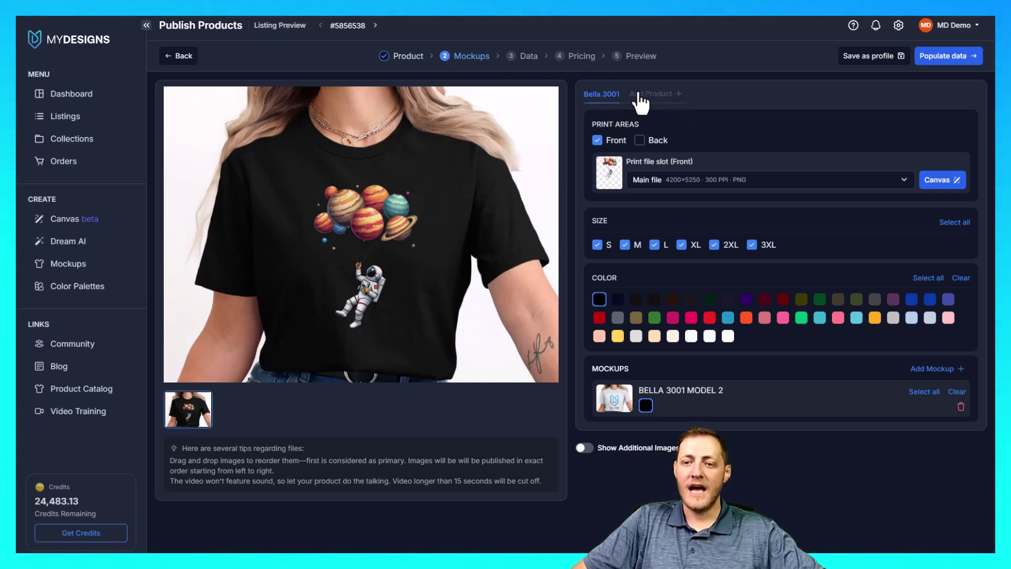
{"action": "left_click", "coordinate": [664, 98]}
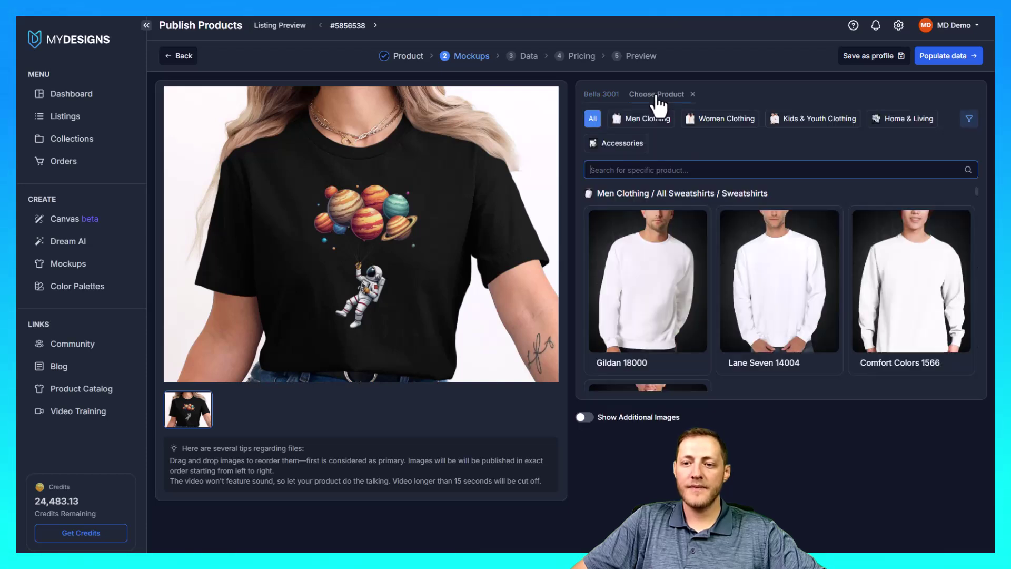
{"action": "type", "text": "Gil"}
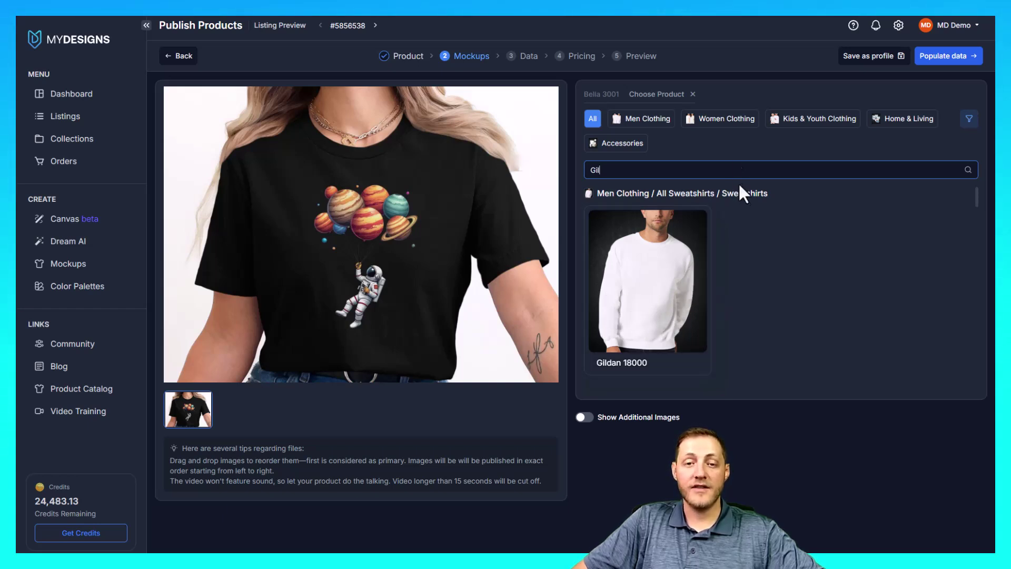
{"action": "left_click", "coordinate": [693, 95]}
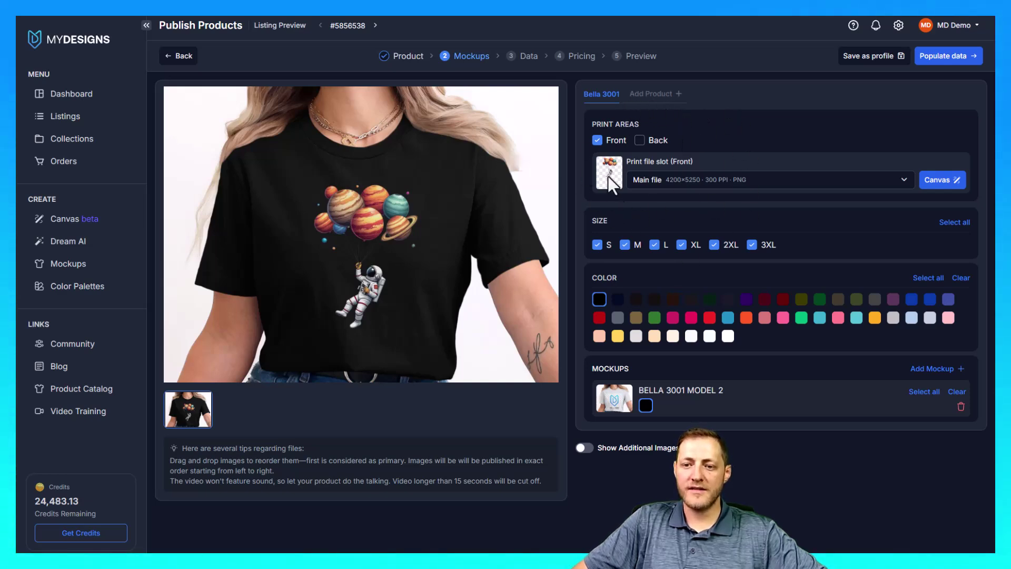
Reopen the front print file in Canvas, select the astronaut artwork to inspect its bounds, and close Canvas.
{"action": "left_click", "coordinate": [935, 181]}
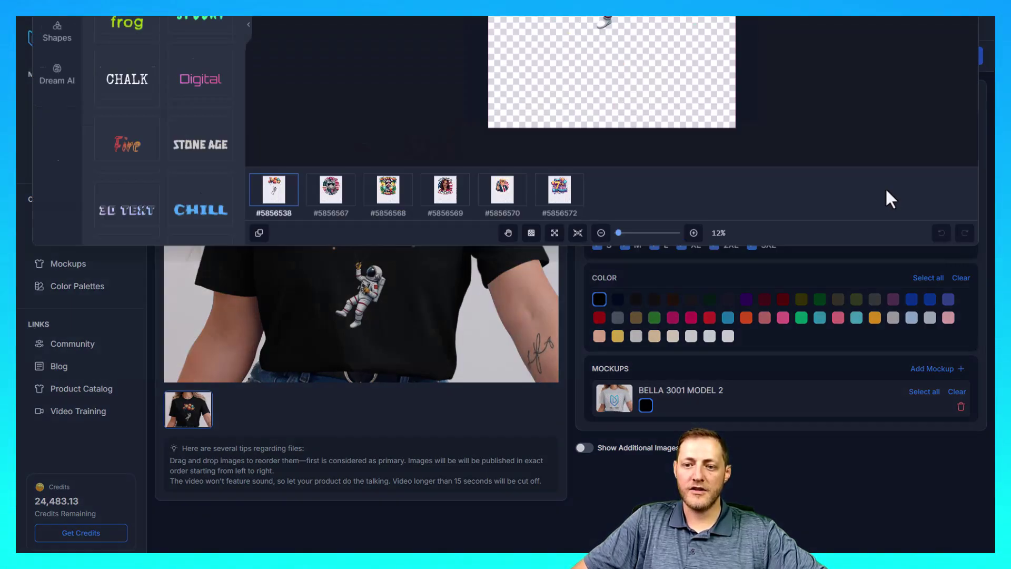
{"action": "left_click", "coordinate": [637, 237]}
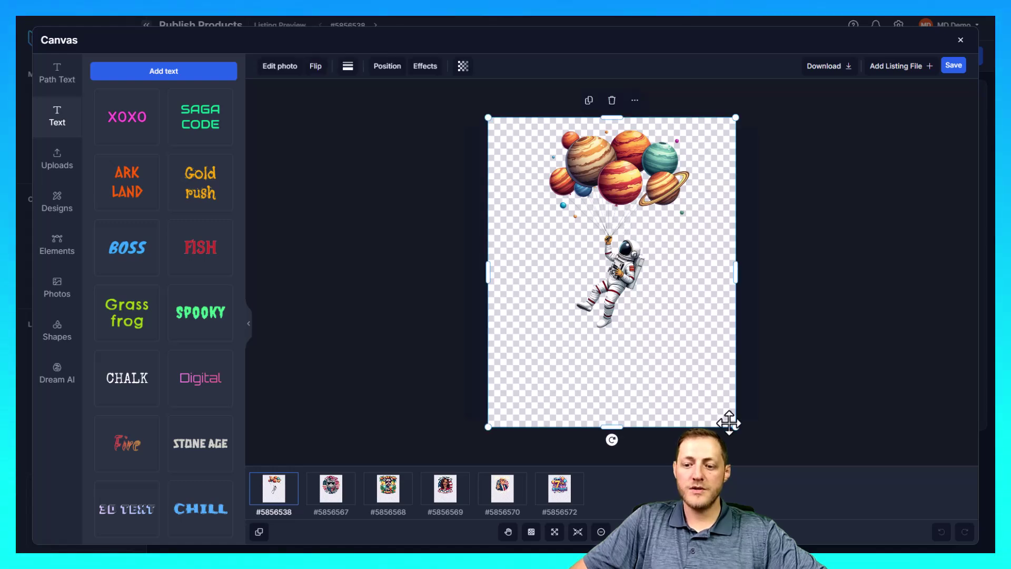
{"action": "left_click", "coordinate": [960, 40]}
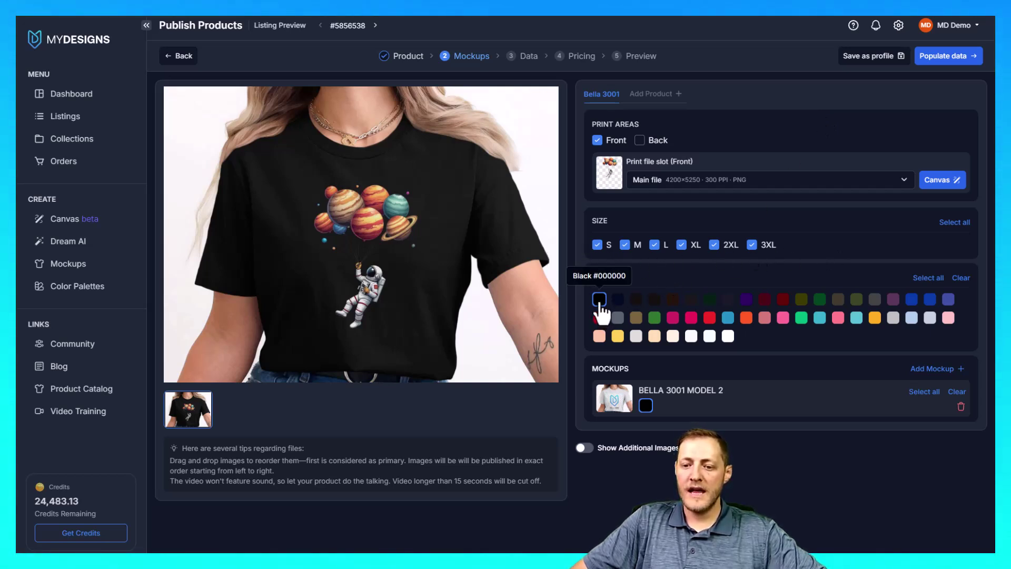
Offer the Bella 3001 shirt in White instead of Black.
{"action": "left_click", "coordinate": [729, 337]}
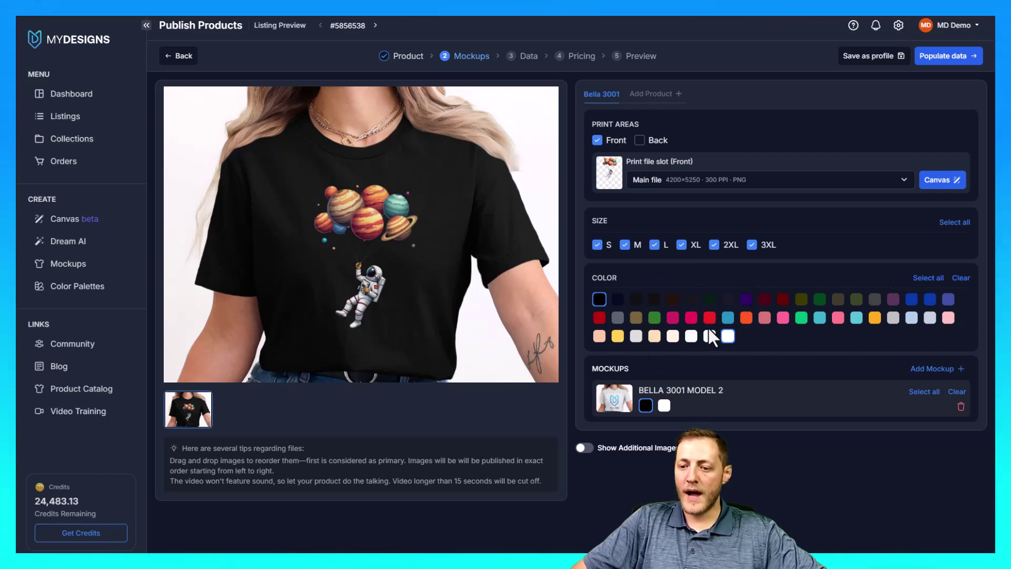
{"action": "left_click", "coordinate": [599, 299]}
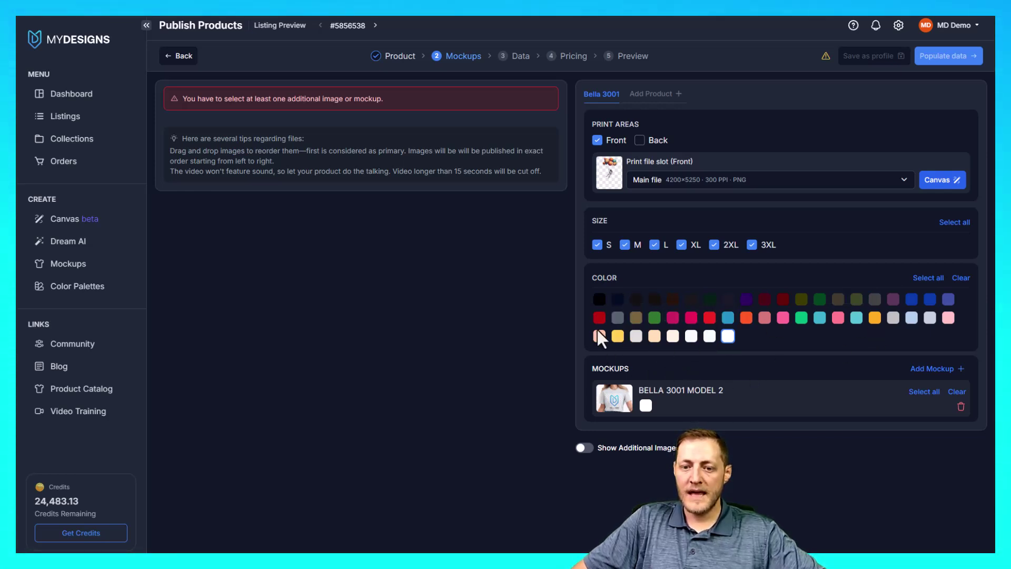
Add the Bella 3001 size chart, Model 1, Model AI 2 and flatlay lifestyle mockups to the product.
{"action": "left_click", "coordinate": [914, 370]}
{"action": "scroll", "coordinate": [921, 376], "scroll_direction": "down", "scroll_amount": 2}
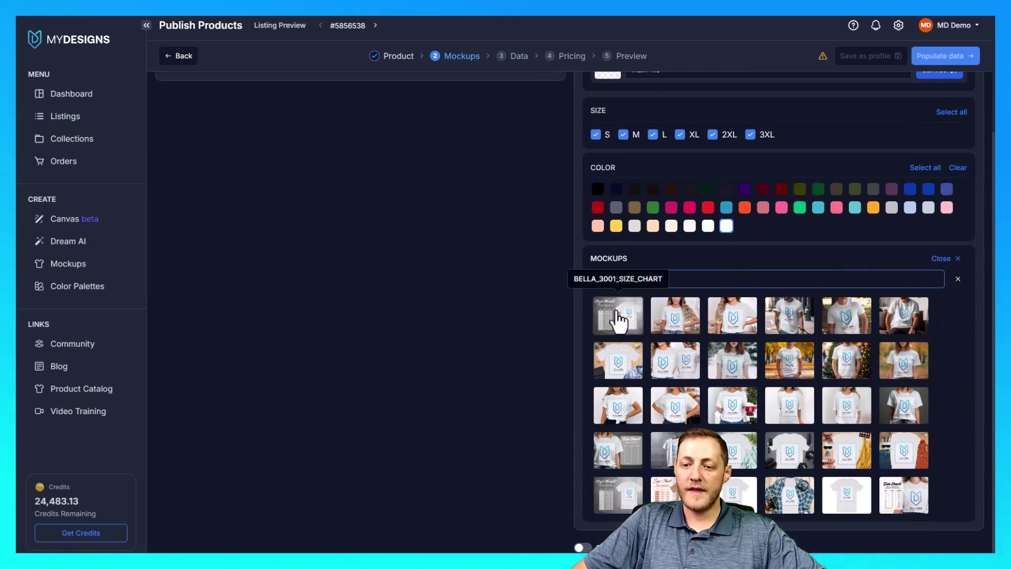
{"action": "scroll", "coordinate": [674, 178], "scroll_direction": "up", "scroll_amount": 2}
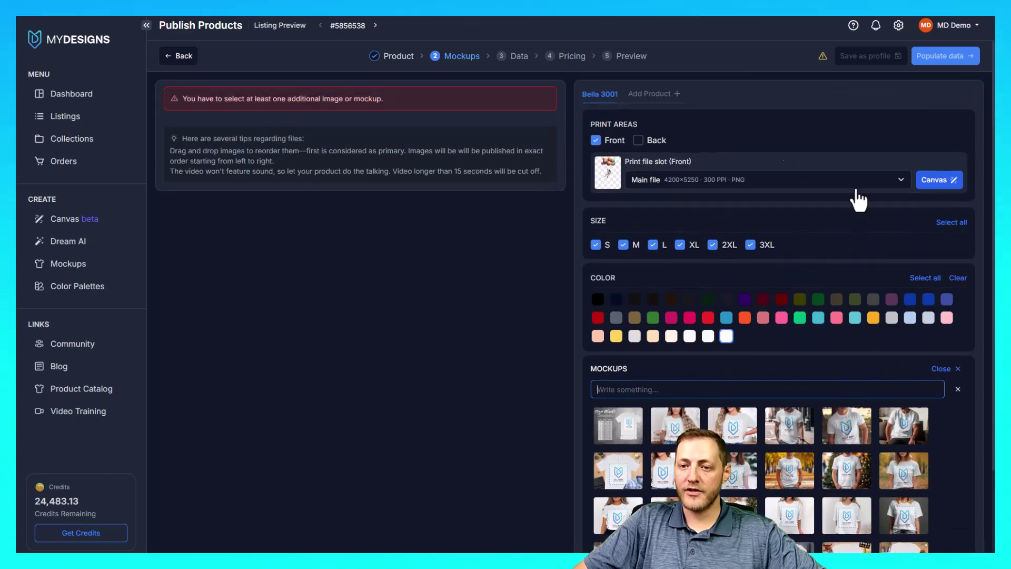
{"action": "scroll", "coordinate": [737, 342], "scroll_direction": "down", "scroll_amount": 2}
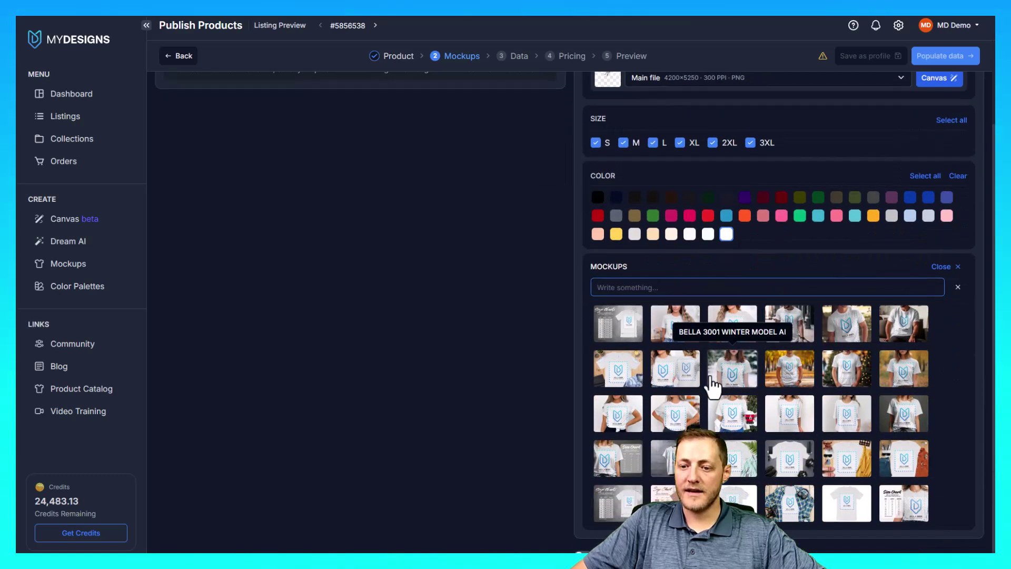
{"action": "left_click", "coordinate": [616, 328]}
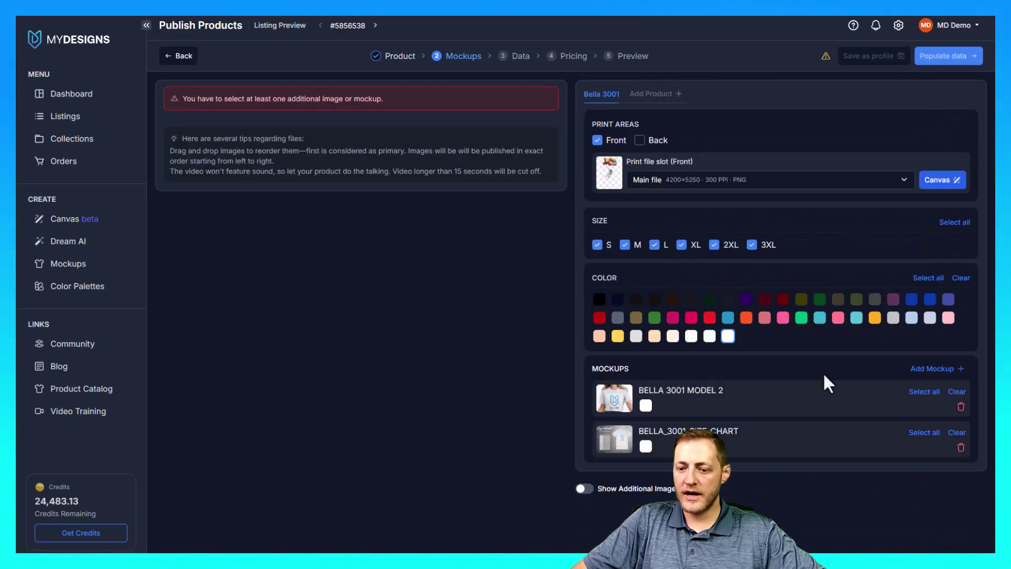
{"action": "left_click", "coordinate": [931, 369]}
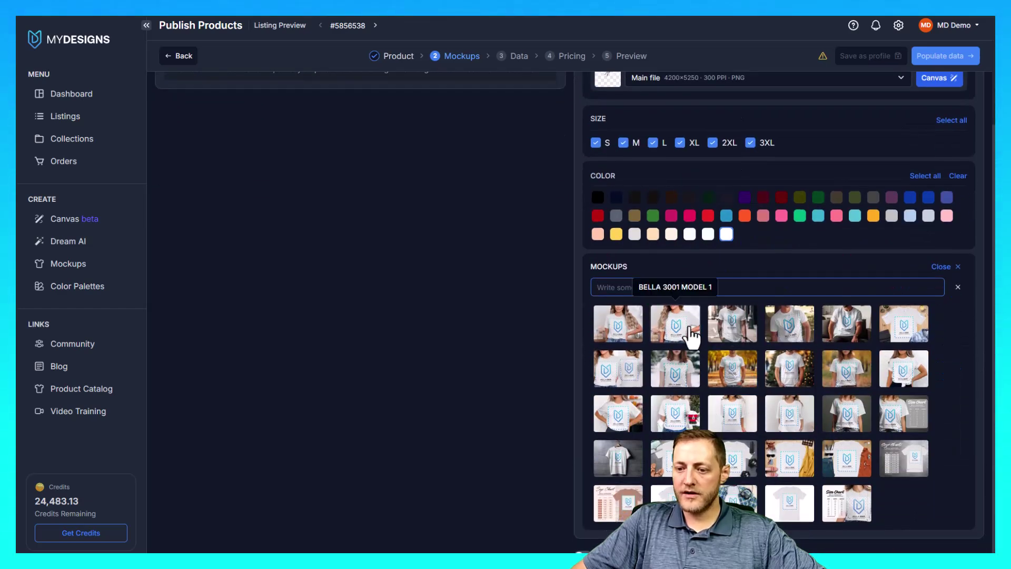
{"action": "left_click", "coordinate": [691, 332]}
{"action": "left_click", "coordinate": [931, 367]}
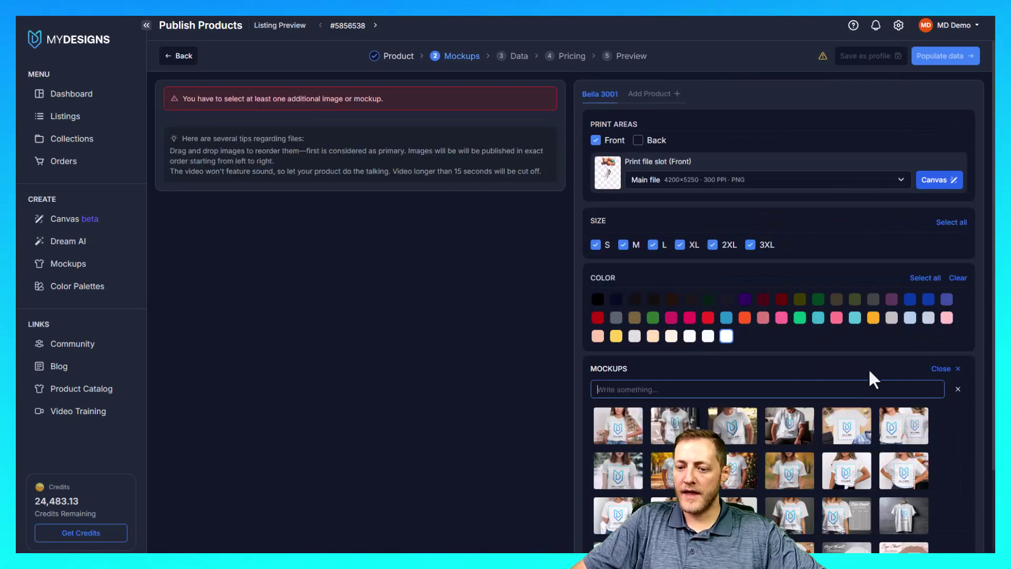
{"action": "left_click", "coordinate": [732, 427]}
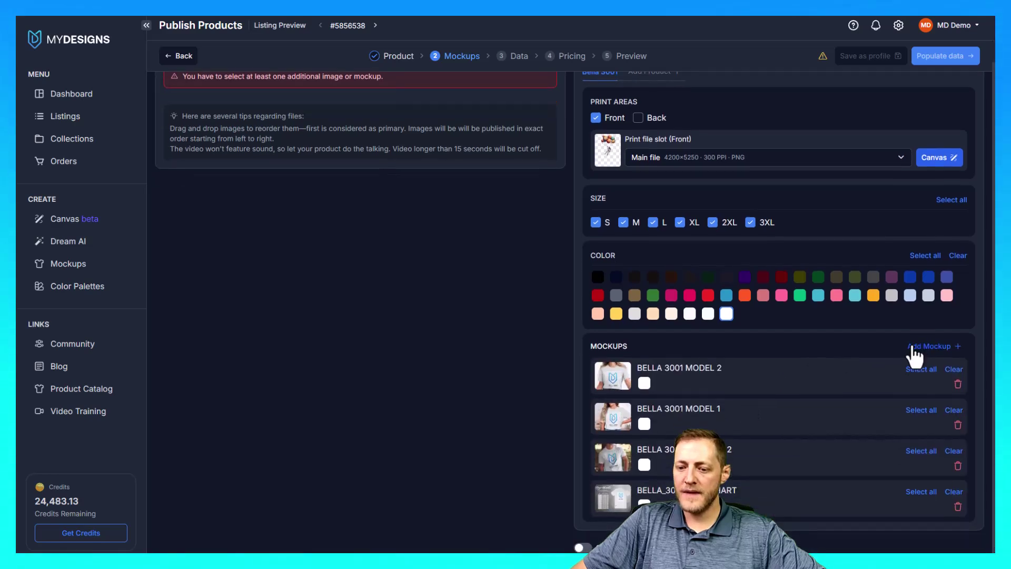
{"action": "left_click", "coordinate": [918, 351]}
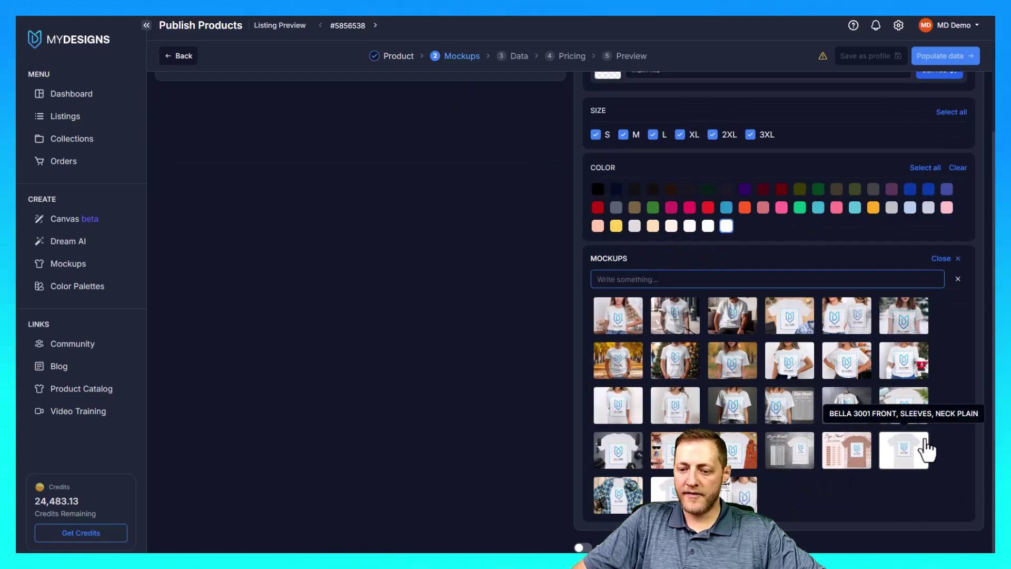
{"action": "left_click", "coordinate": [734, 450]}
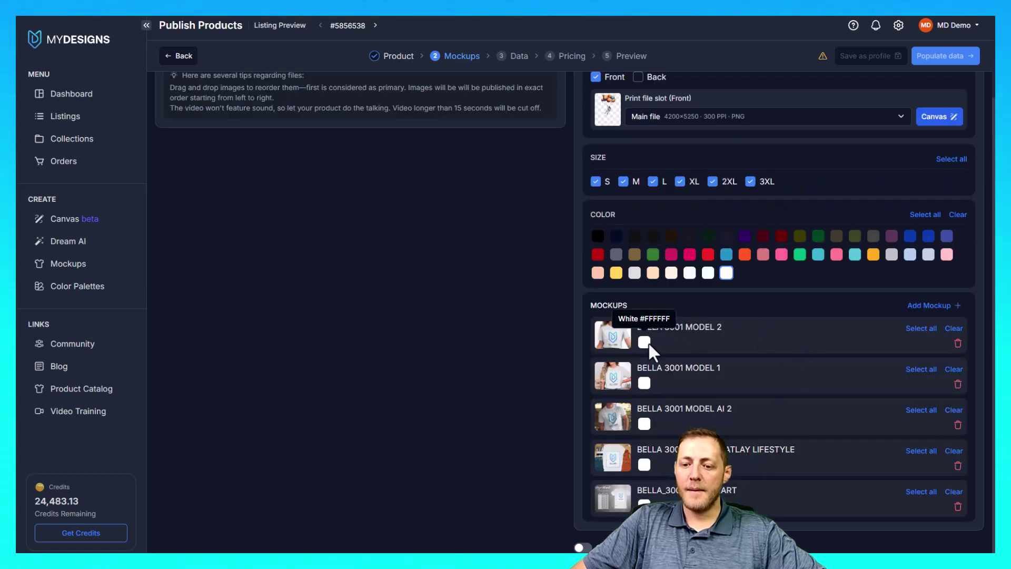
Enable the White color on all five mockups, including the size chart.
{"action": "scroll", "coordinate": [309, 178], "scroll_direction": "up", "scroll_amount": 1}
{"action": "scroll", "coordinate": [639, 339], "scroll_direction": "down", "scroll_amount": 1}
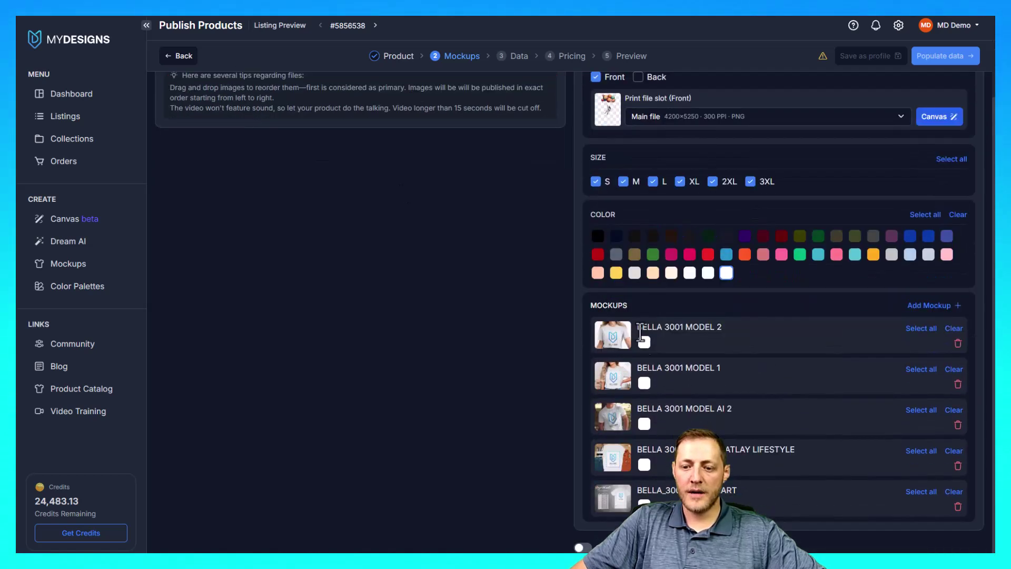
{"action": "left_click", "coordinate": [644, 342]}
{"action": "left_click", "coordinate": [643, 383]}
{"action": "left_click", "coordinate": [644, 423]}
{"action": "left_click", "coordinate": [644, 465]}
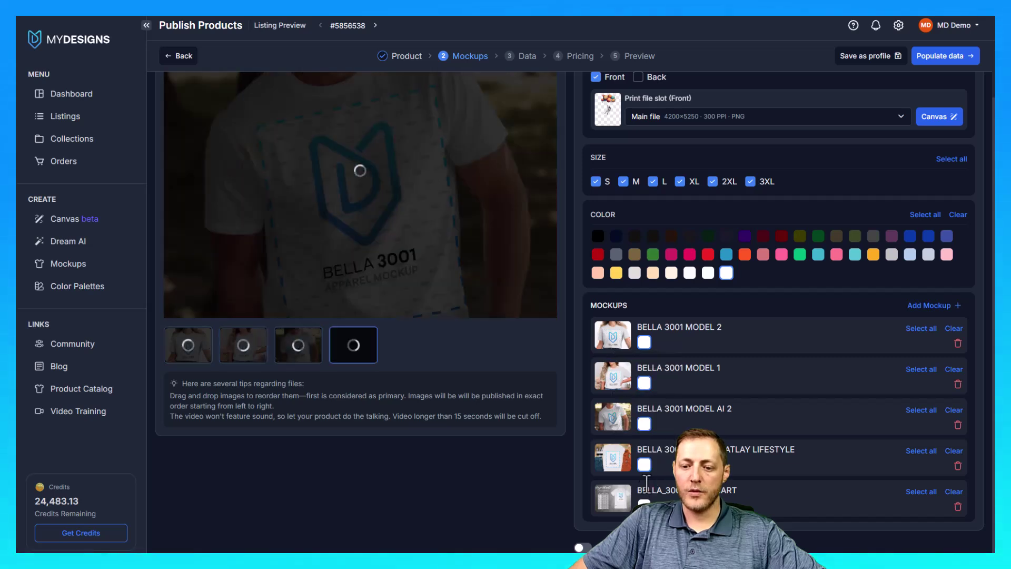
{"action": "scroll", "coordinate": [662, 464], "scroll_direction": "down", "scroll_amount": 5}
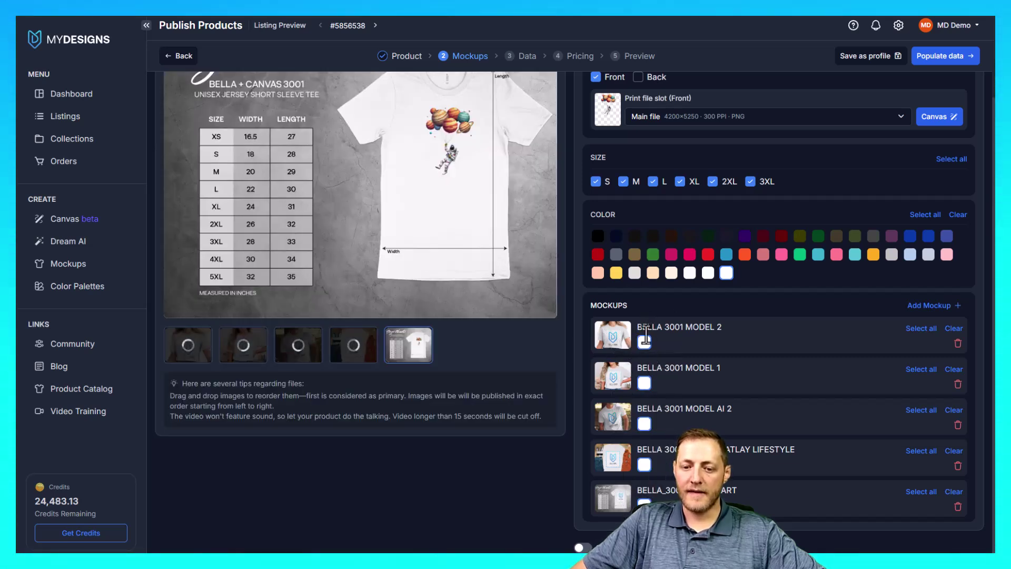
Review the rendered astronaut design on each mockup image, from the two female models to the size chart.
{"action": "scroll", "coordinate": [457, 208], "scroll_direction": "up", "scroll_amount": 2}
{"action": "scroll", "coordinate": [457, 208], "scroll_direction": "up", "scroll_amount": 1}
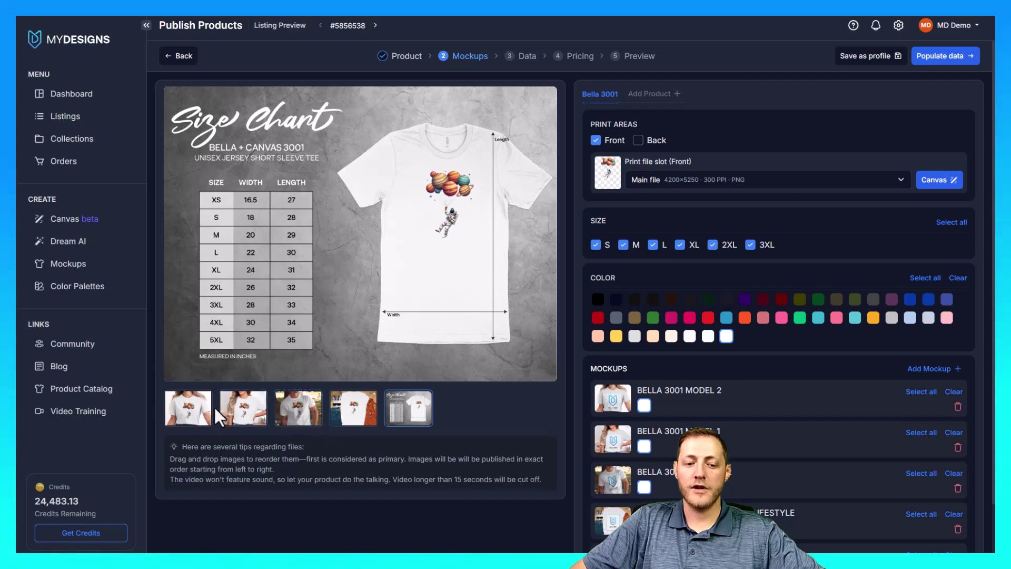
{"action": "left_click", "coordinate": [196, 408]}
{"action": "left_click", "coordinate": [234, 413]}
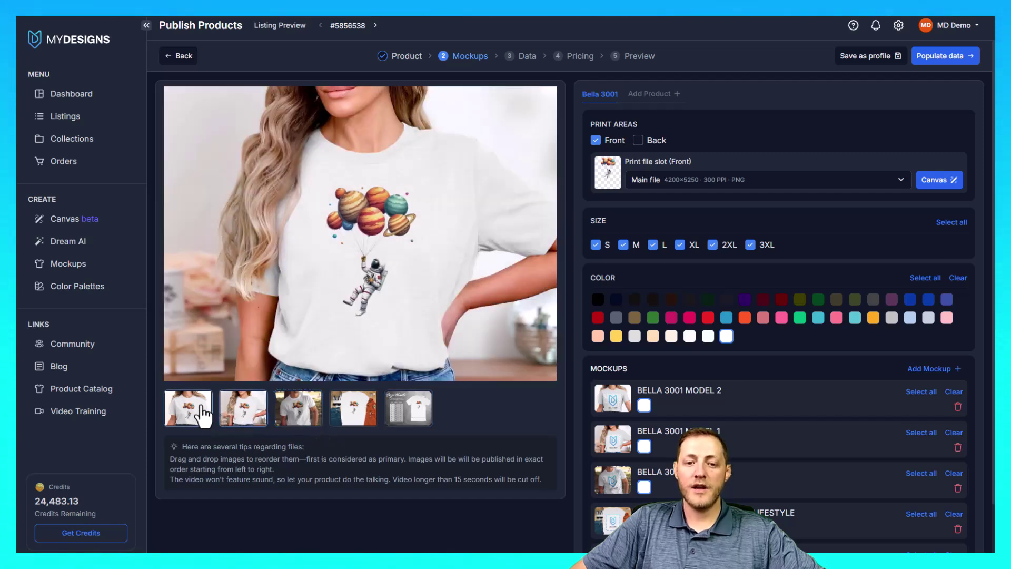
{"action": "left_click", "coordinate": [258, 414]}
{"action": "left_click", "coordinate": [175, 413]}
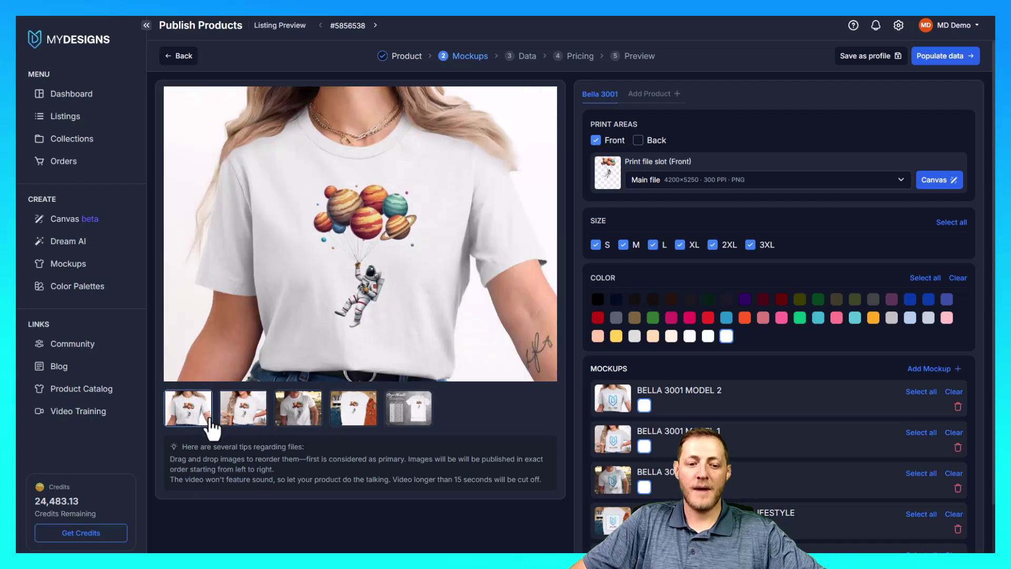
{"action": "left_click", "coordinate": [248, 424]}
{"action": "left_click", "coordinate": [211, 411]}
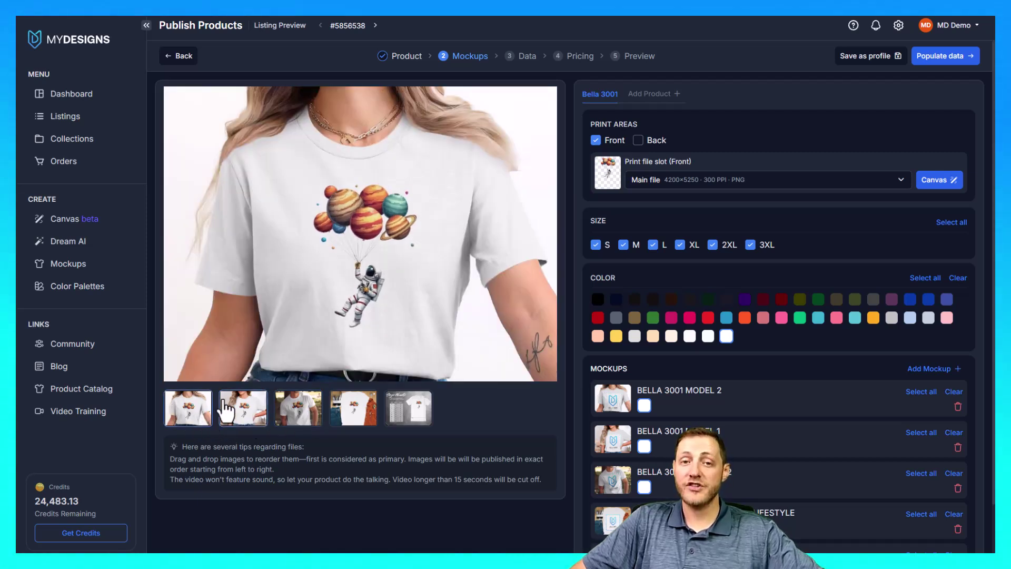
{"action": "left_click", "coordinate": [253, 412]}
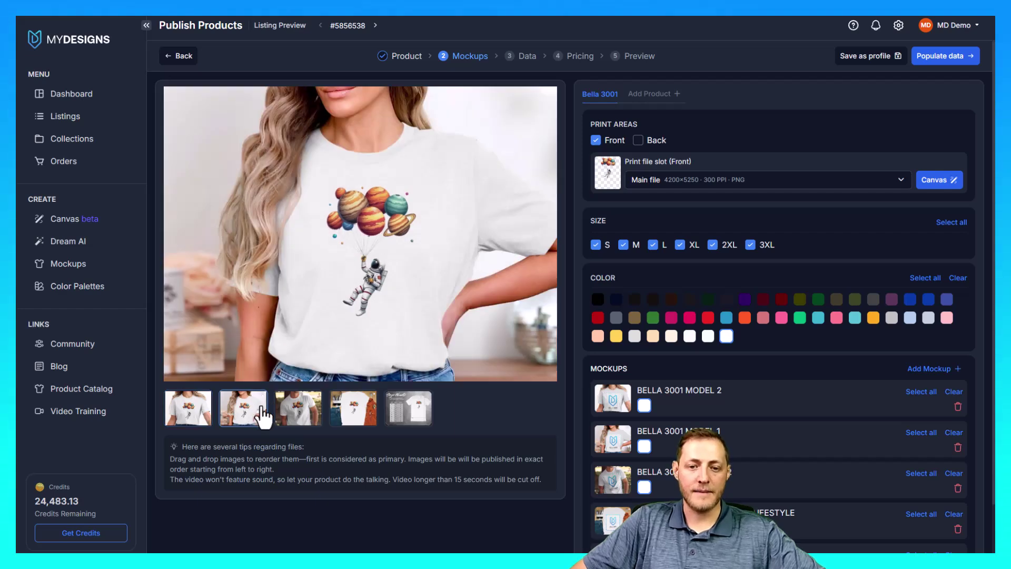
{"action": "left_click", "coordinate": [298, 413]}
{"action": "left_click", "coordinate": [364, 419]}
{"action": "left_click", "coordinate": [413, 419]}
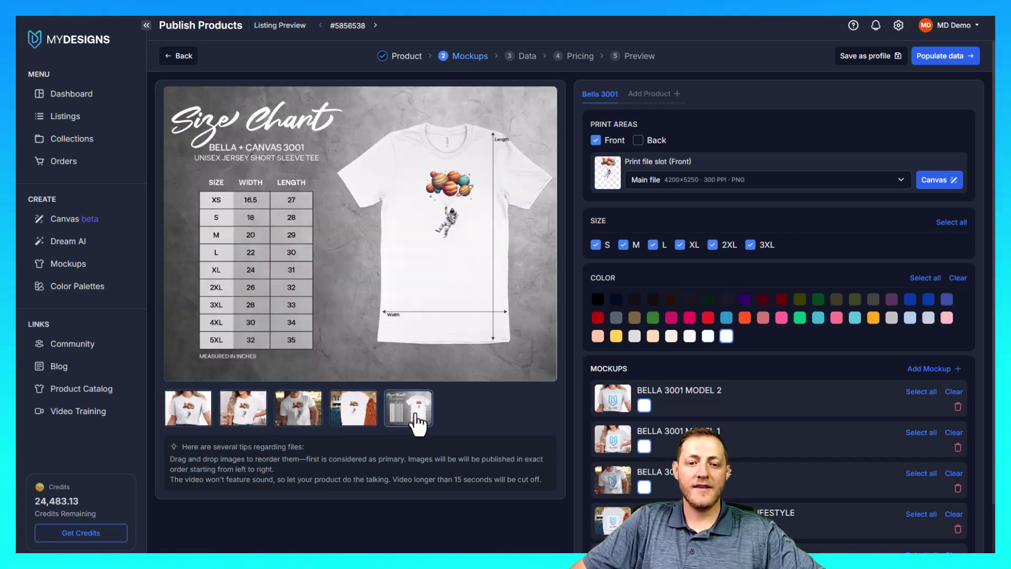
{"action": "left_click", "coordinate": [348, 419]}
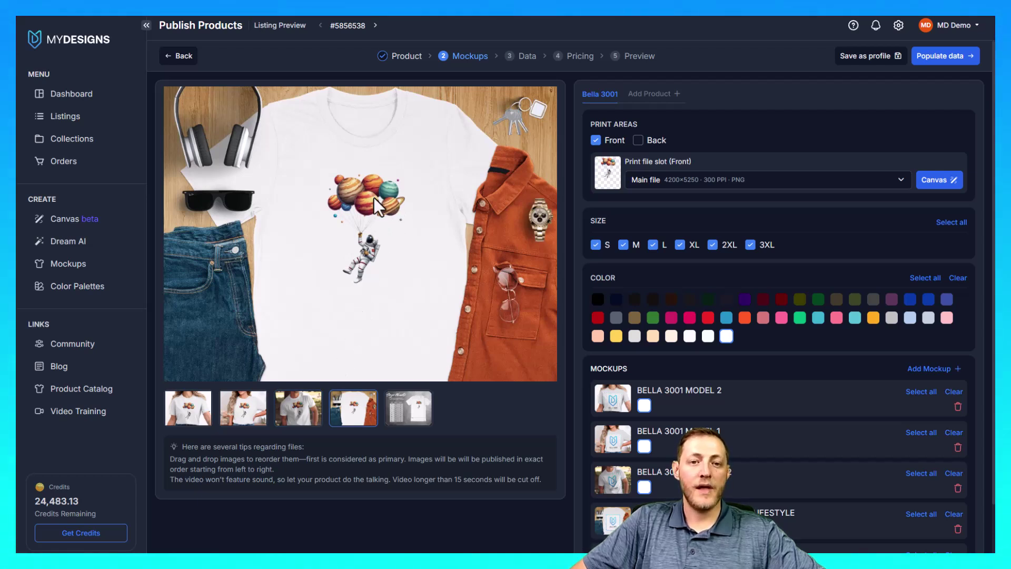
{"action": "left_click", "coordinate": [194, 402]}
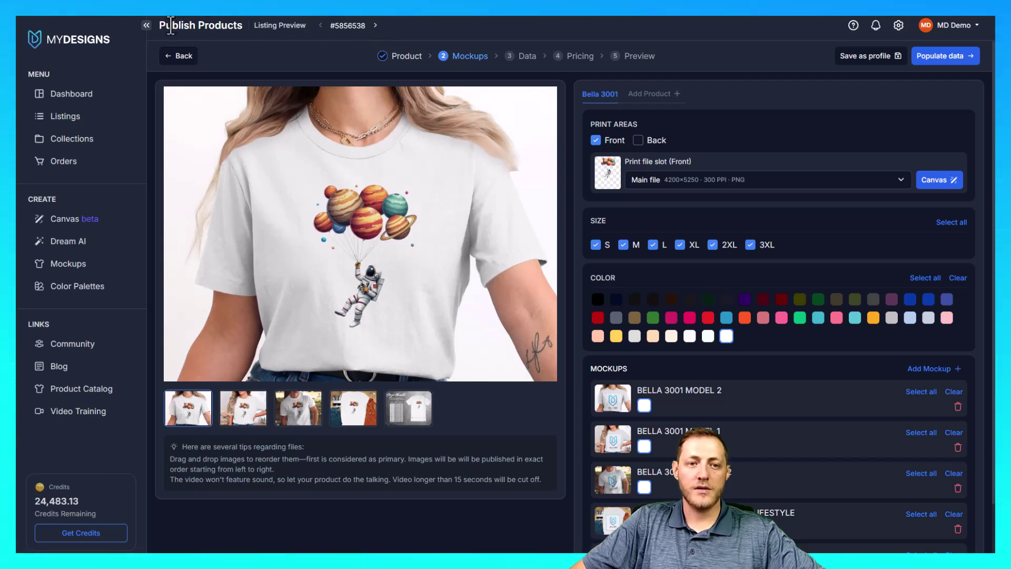
Browse through the next listings in the listing preview and view the size chart mockup of the Kamala Harris design.
{"action": "left_click_drag", "start_coordinate": [253, 25], "coordinate": [309, 37]}
{"action": "left_click", "coordinate": [309, 29]}
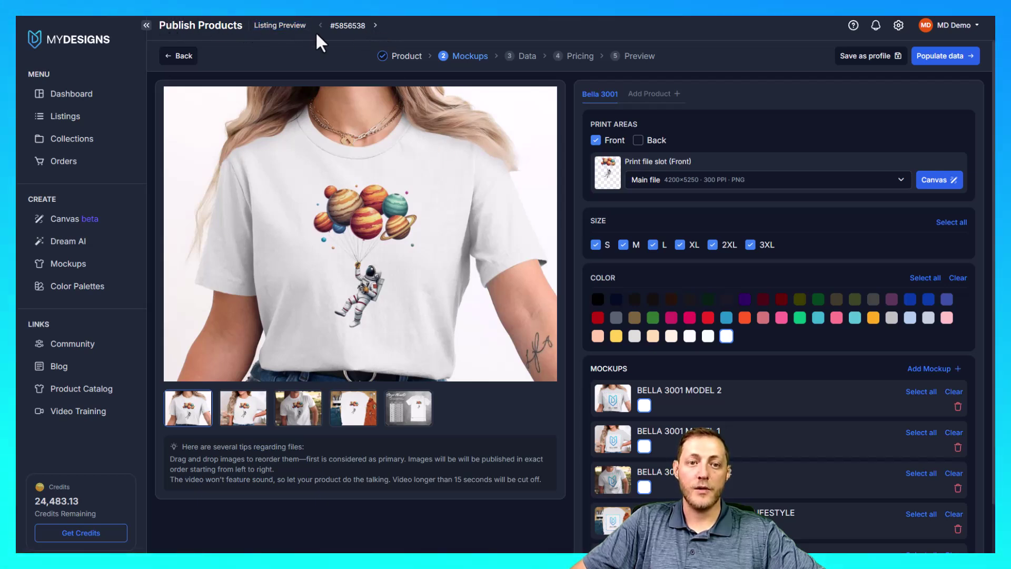
{"action": "left_click", "coordinate": [375, 26]}
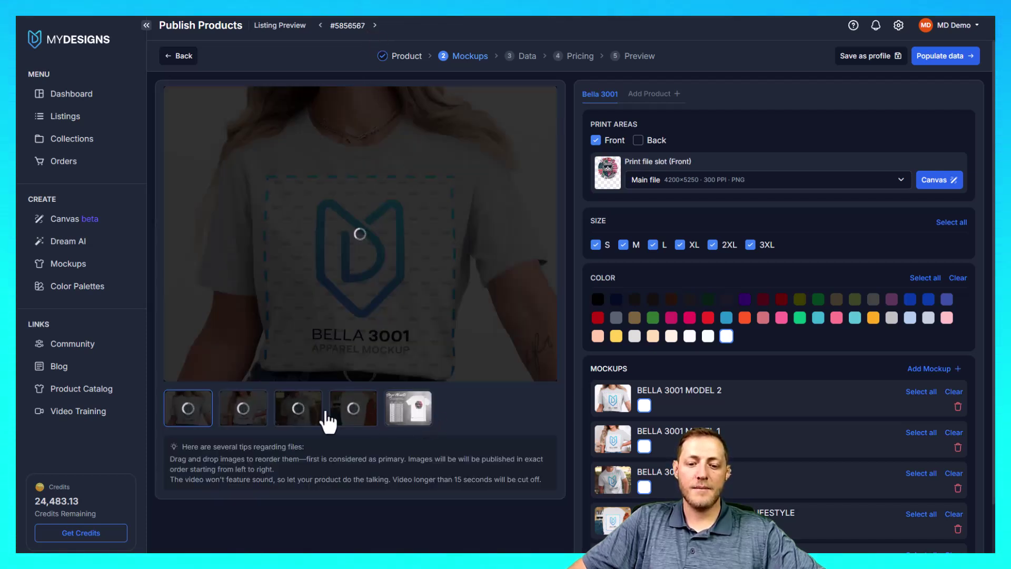
{"action": "left_click", "coordinate": [375, 25]}
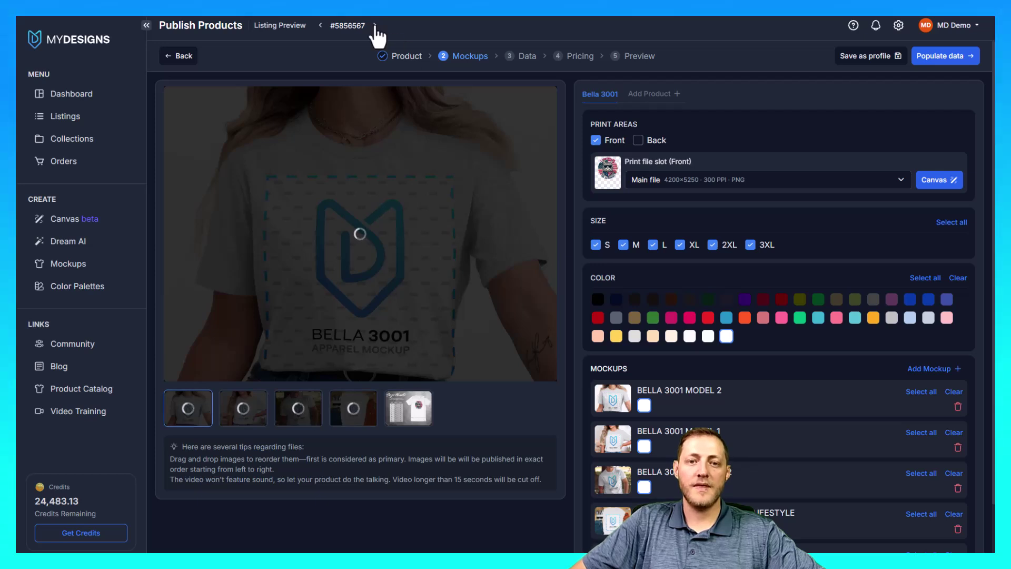
{"action": "left_click", "coordinate": [374, 25]}
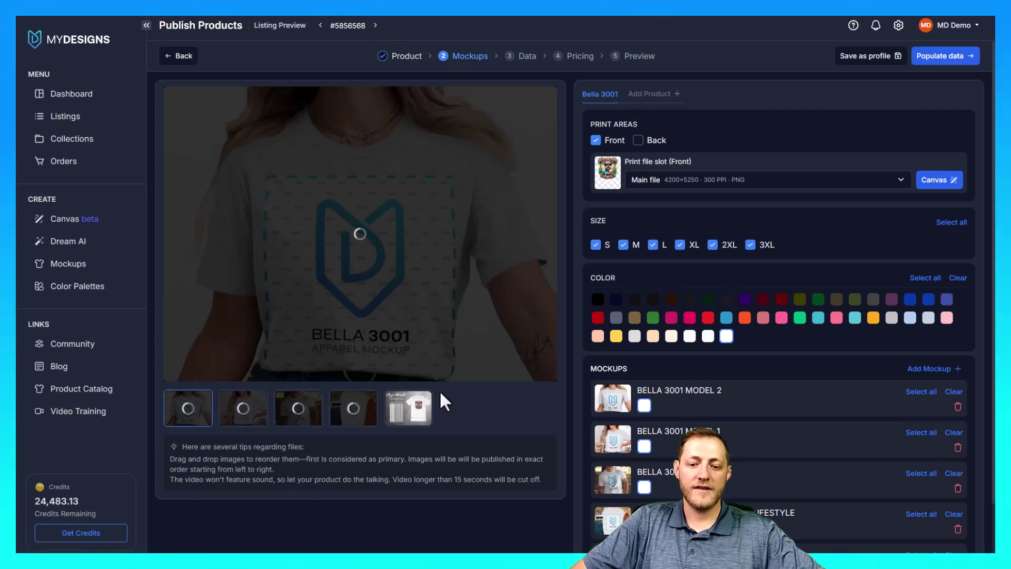
{"action": "left_click", "coordinate": [421, 405]}
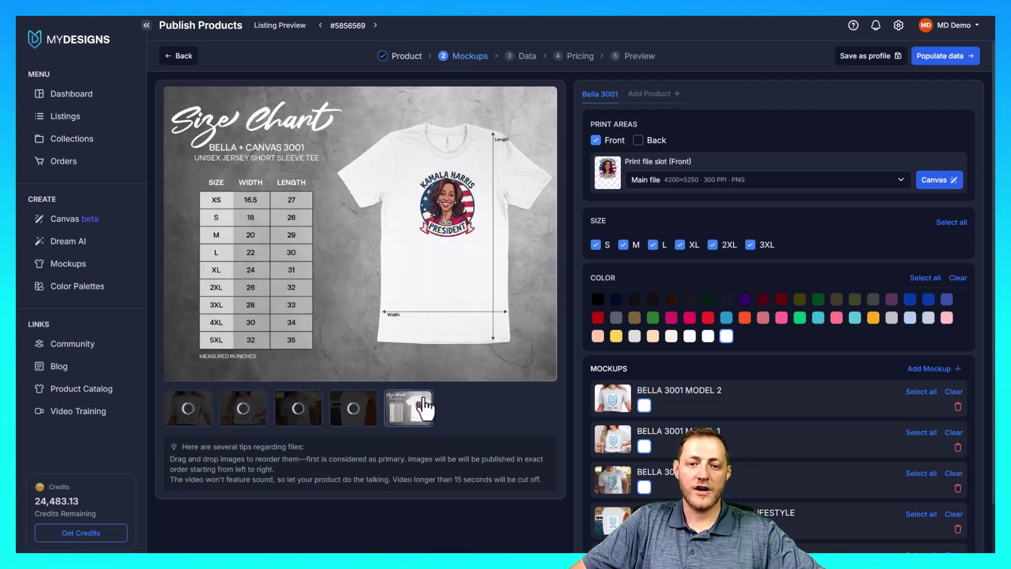
Move on to the Donald Trump listing and examine its flatlay and size chart mockups.
{"action": "left_click", "coordinate": [375, 26]}
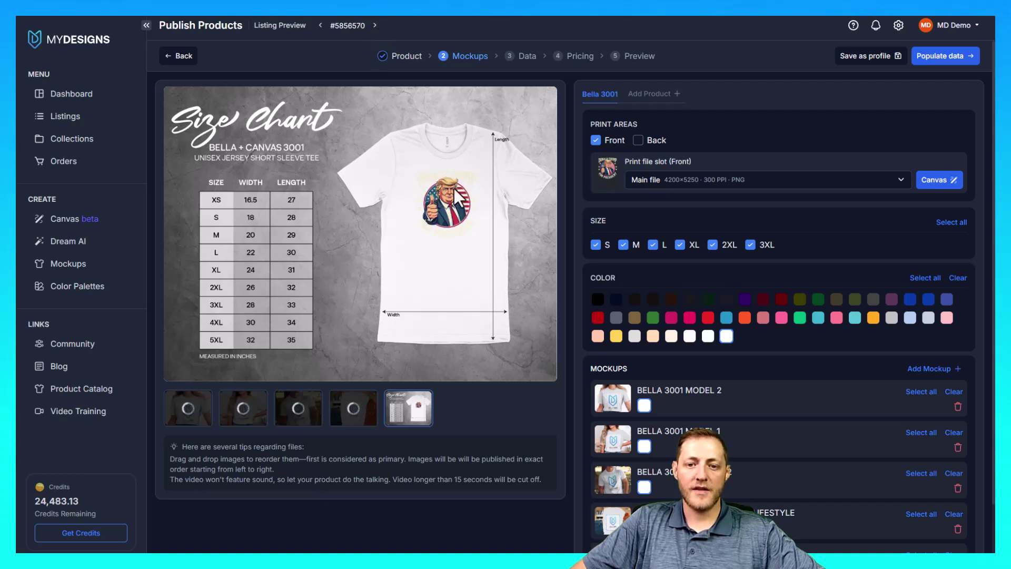
{"action": "left_click", "coordinate": [358, 413]}
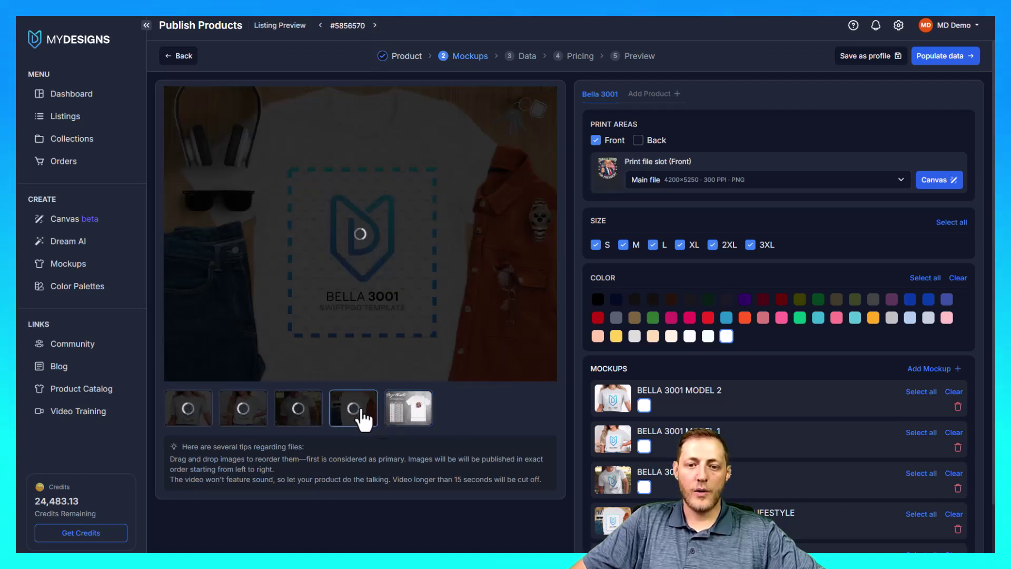
{"action": "left_click", "coordinate": [415, 416]}
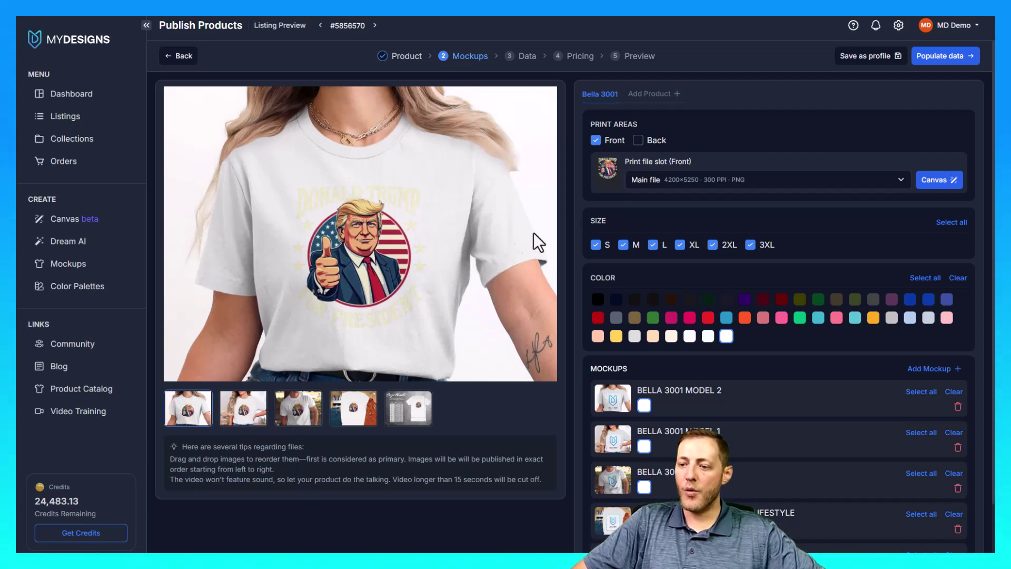
{"action": "scroll", "coordinate": [745, 390], "scroll_direction": "down", "scroll_amount": 2}
{"action": "scroll", "coordinate": [735, 431], "scroll_direction": "up", "scroll_amount": 2}
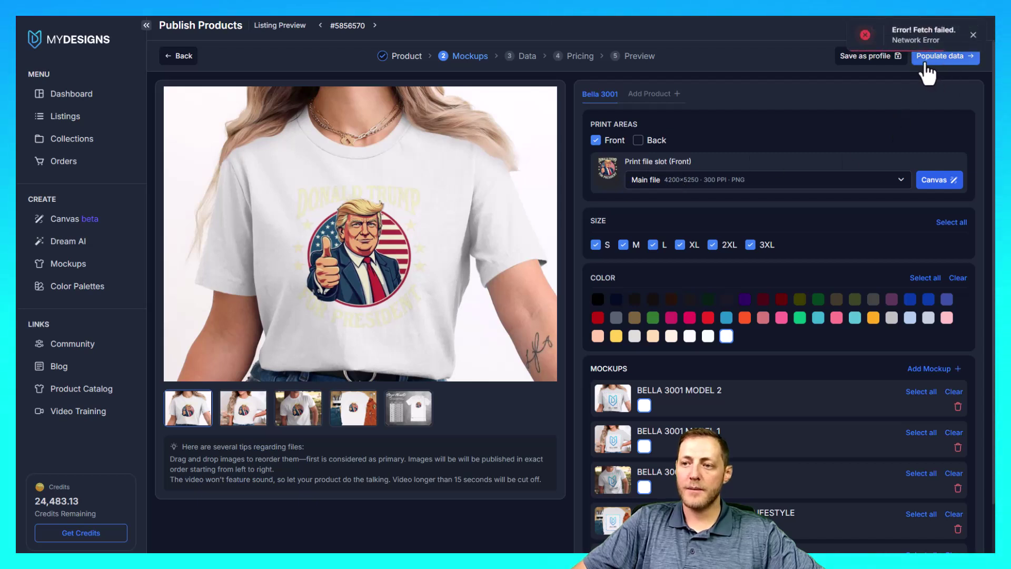
Show the additional images section and try including the Mockup 1 file slot in the publication.
{"action": "scroll", "coordinate": [687, 263], "scroll_direction": "down", "scroll_amount": 2}
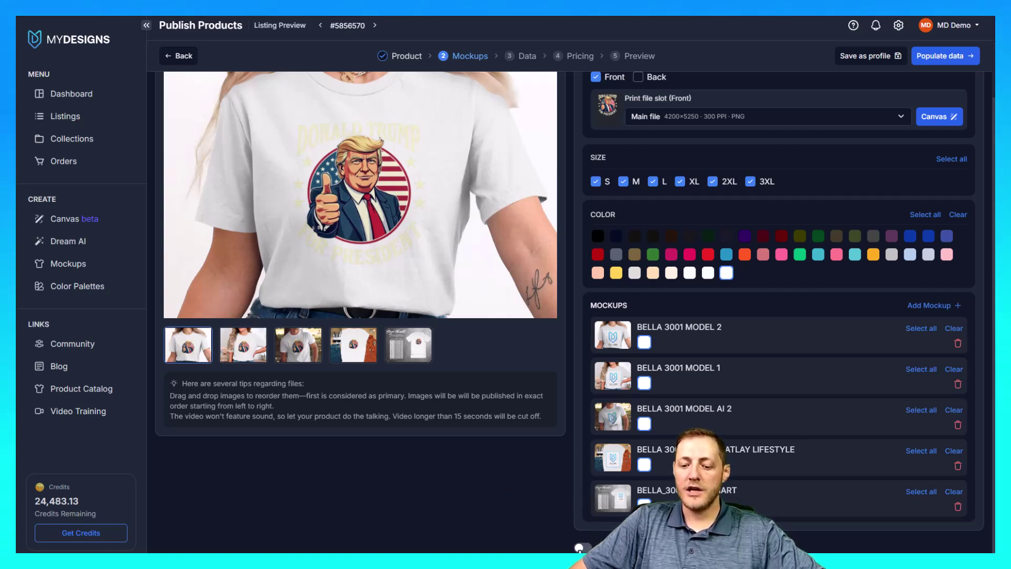
{"action": "left_click", "coordinate": [581, 548]}
{"action": "scroll", "coordinate": [700, 506], "scroll_direction": "down", "scroll_amount": 3}
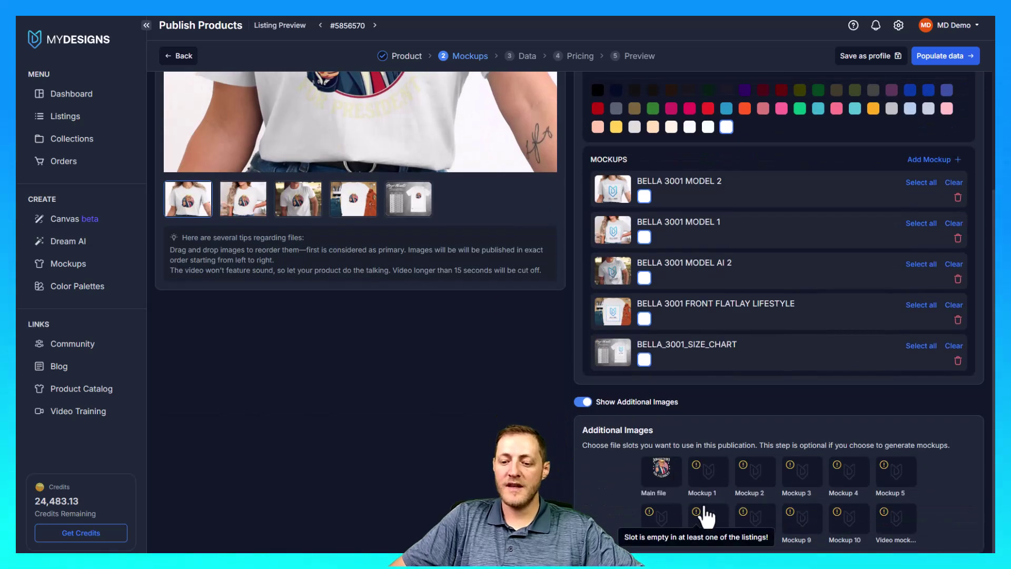
{"action": "left_click", "coordinate": [716, 480]}
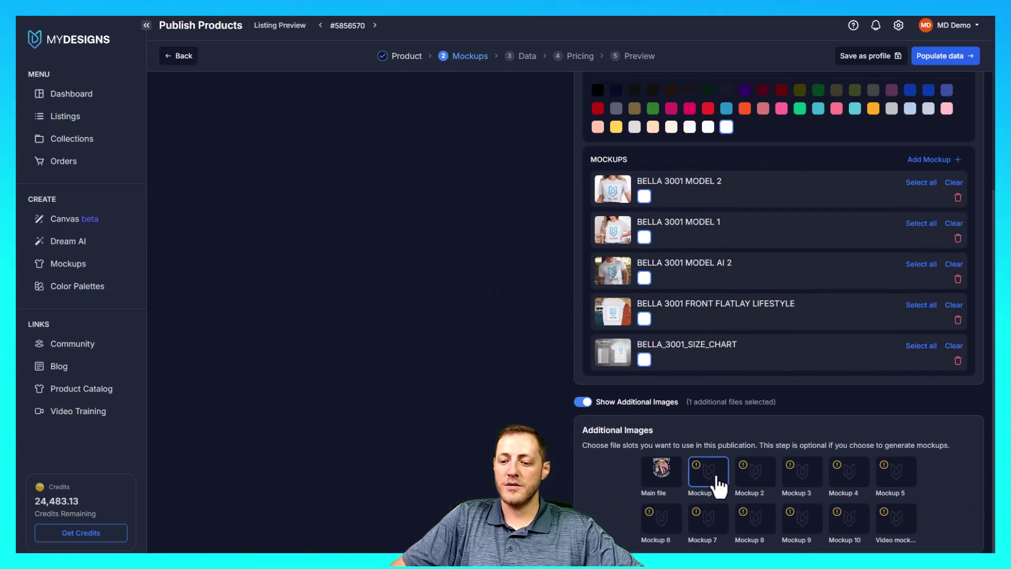
{"action": "left_click", "coordinate": [716, 479]}
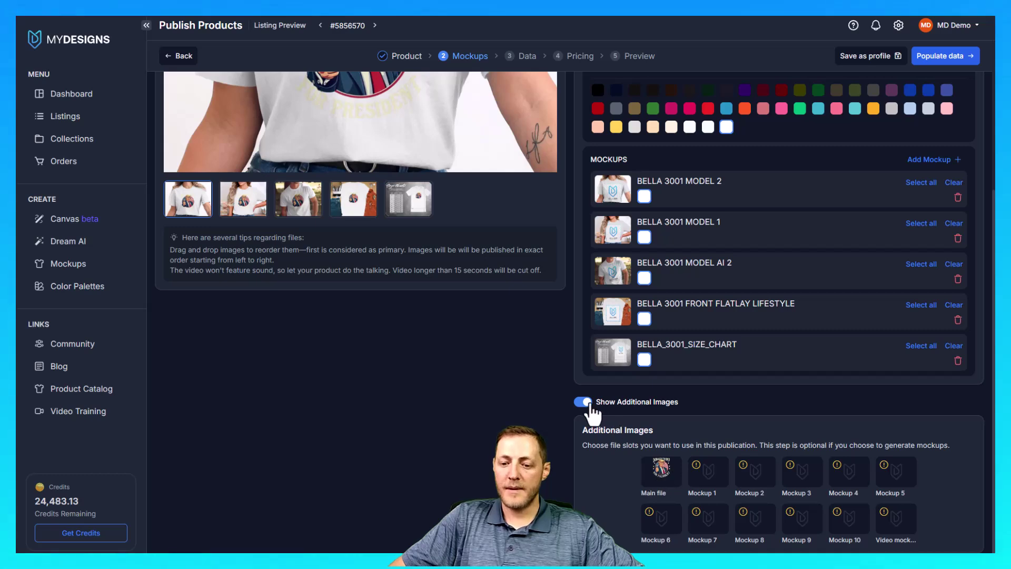
{"action": "scroll", "coordinate": [637, 451], "scroll_direction": "up", "scroll_amount": 5}
Continue to the listing data stage and open Vision AI for generating the title, description and tags.
{"action": "left_click", "coordinate": [945, 55]}
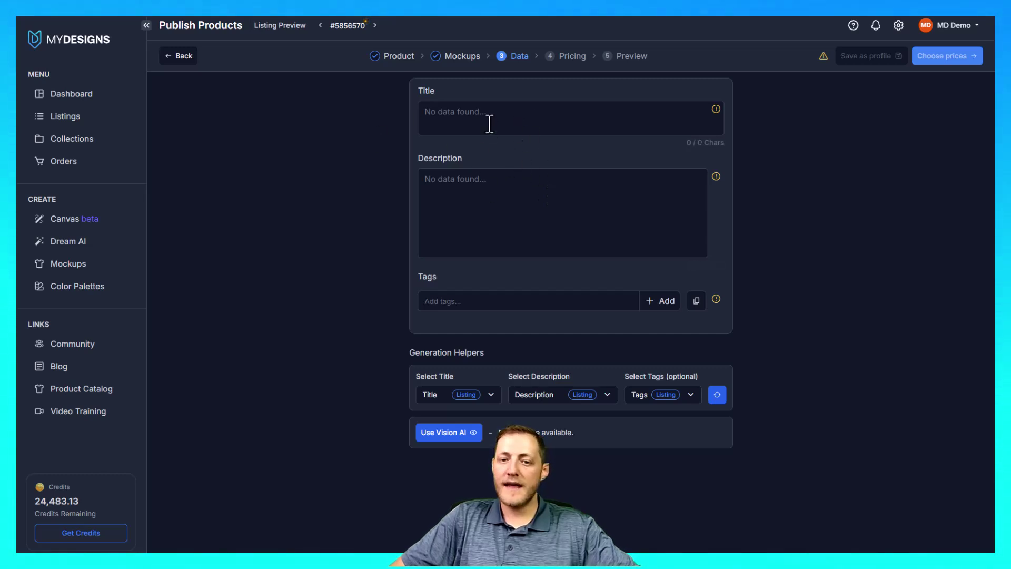
{"action": "left_click", "coordinate": [510, 300]}
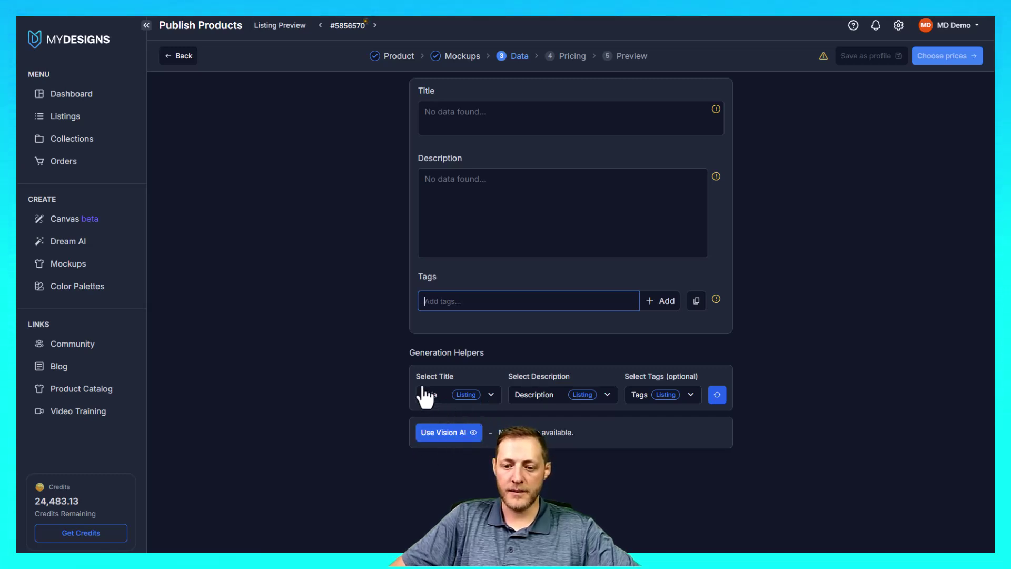
{"action": "left_click", "coordinate": [358, 343]}
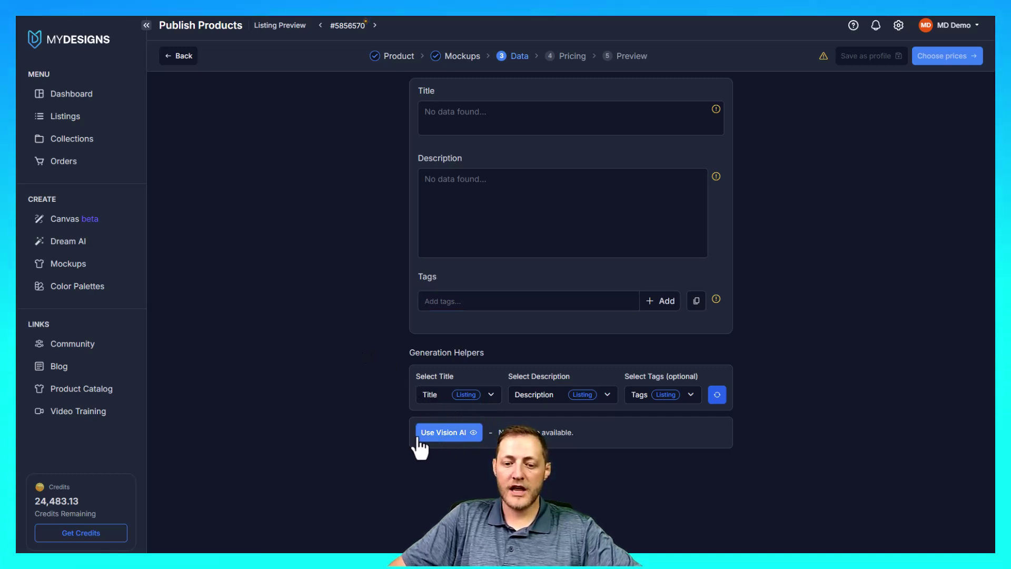
{"action": "left_click", "coordinate": [430, 438]}
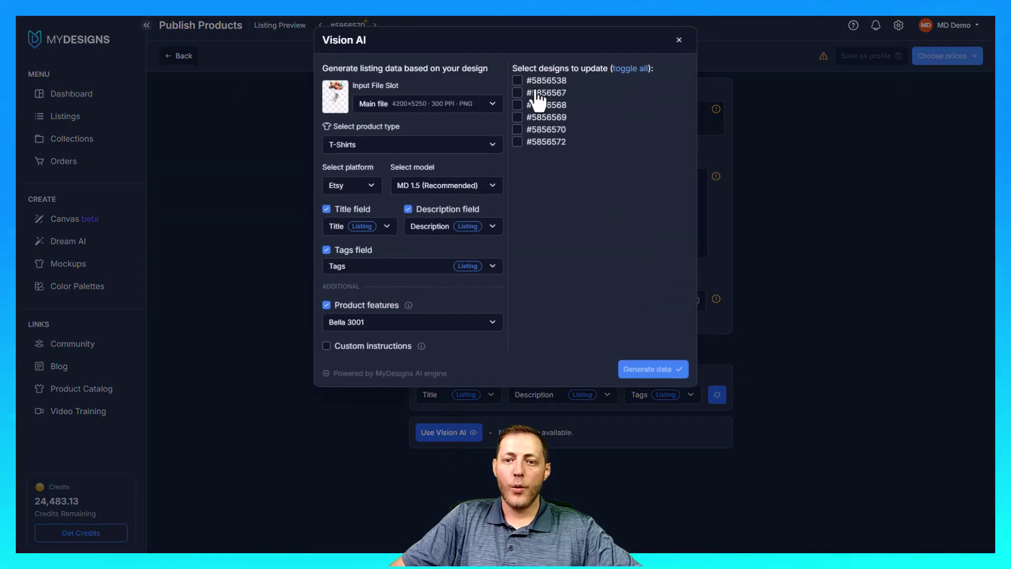
Include all six designs in the Vision AI update.
{"action": "left_click", "coordinate": [517, 80]}
{"action": "left_click", "coordinate": [517, 92]}
{"action": "left_click", "coordinate": [517, 105]}
{"action": "left_click", "coordinate": [517, 117]}
{"action": "left_click", "coordinate": [517, 129]}
{"action": "left_click", "coordinate": [517, 141]}
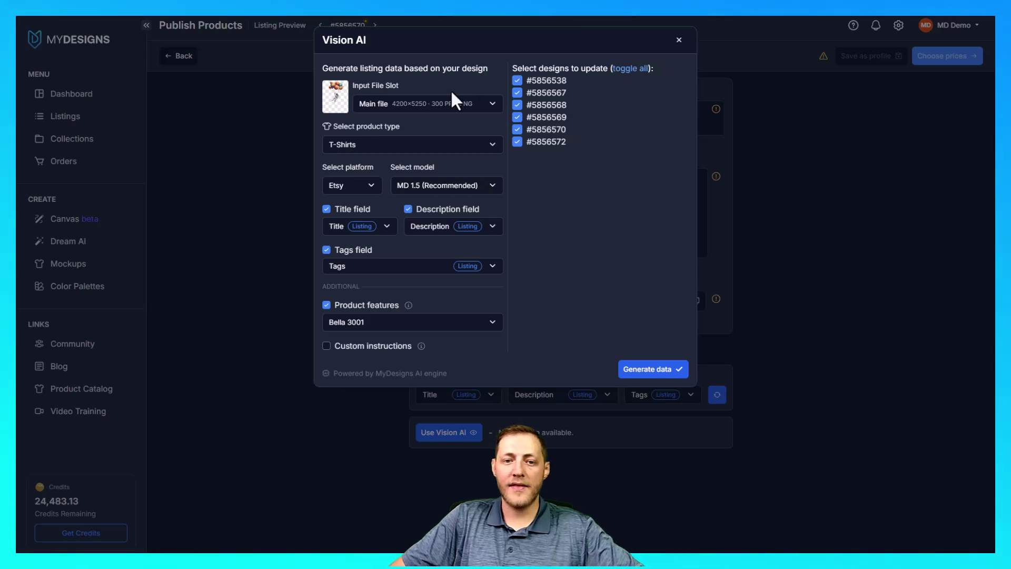
Examine the Vision AI settings for input file slot, product type and custom instructions.
{"action": "left_click_drag", "start_coordinate": [403, 84], "coordinate": [352, 83]}
{"action": "left_click", "coordinate": [402, 84]}
{"action": "left_click", "coordinate": [408, 109]}
{"action": "left_click", "coordinate": [376, 122]}
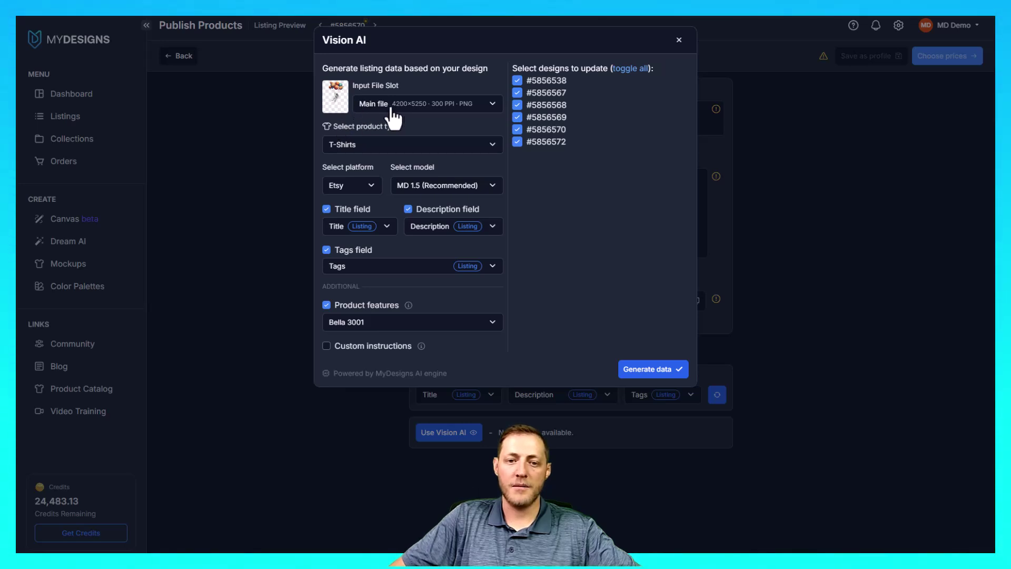
{"action": "left_click_drag", "start_coordinate": [401, 126], "coordinate": [337, 125]}
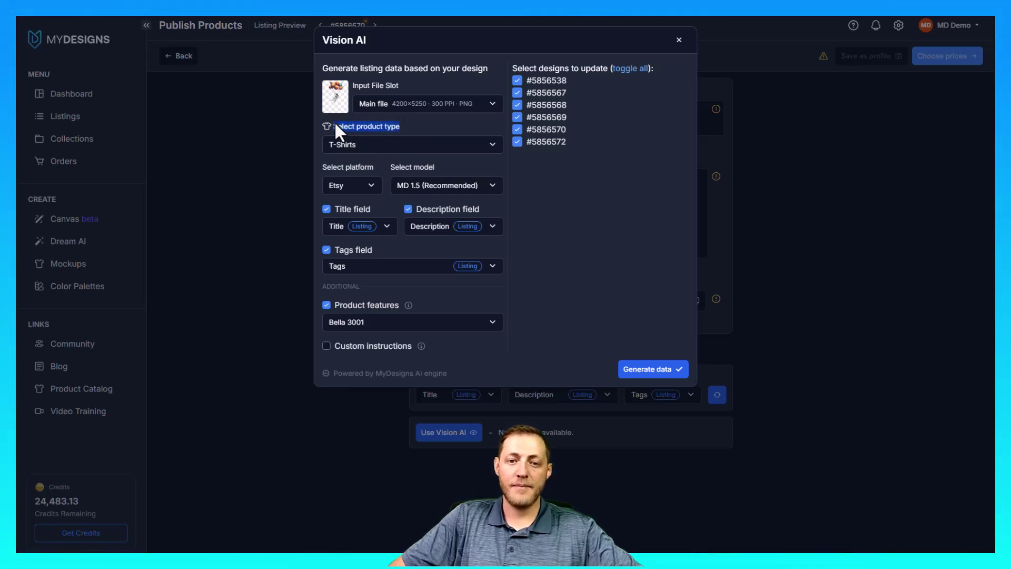
{"action": "left_click", "coordinate": [332, 151]}
{"action": "left_click", "coordinate": [379, 152]}
{"action": "left_click", "coordinate": [352, 166]}
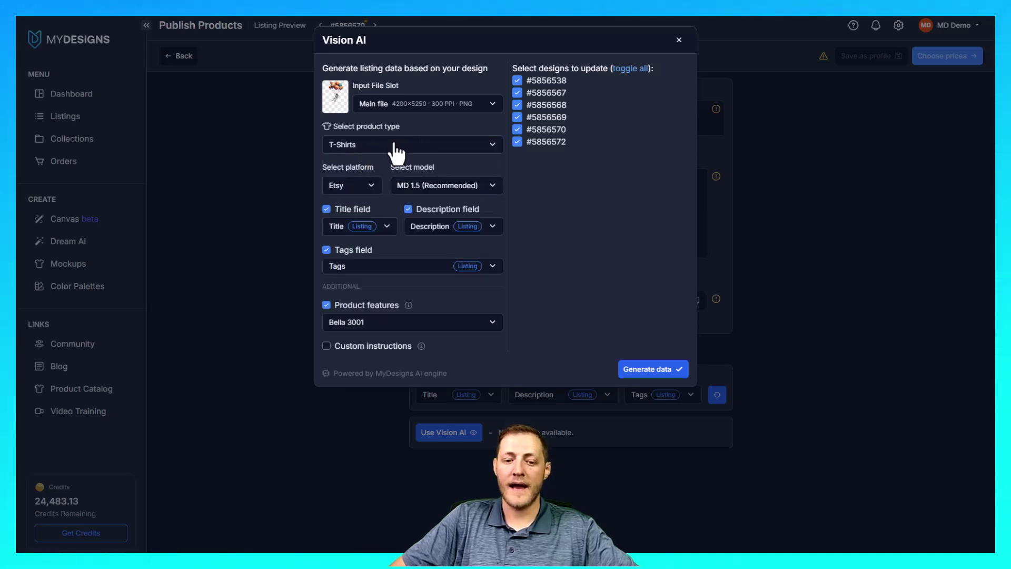
{"action": "left_click", "coordinate": [325, 347]}
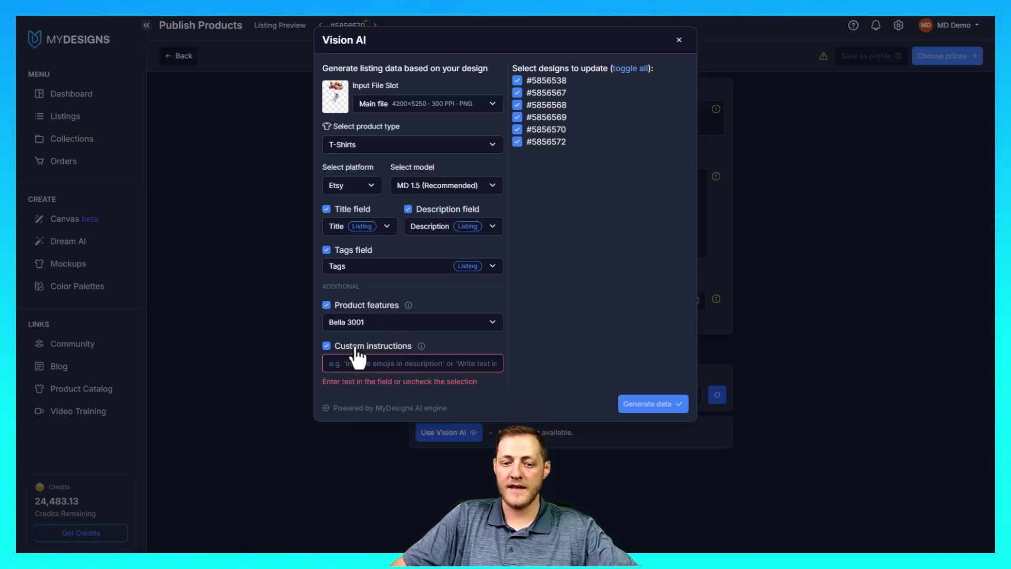
{"action": "left_click", "coordinate": [326, 347]}
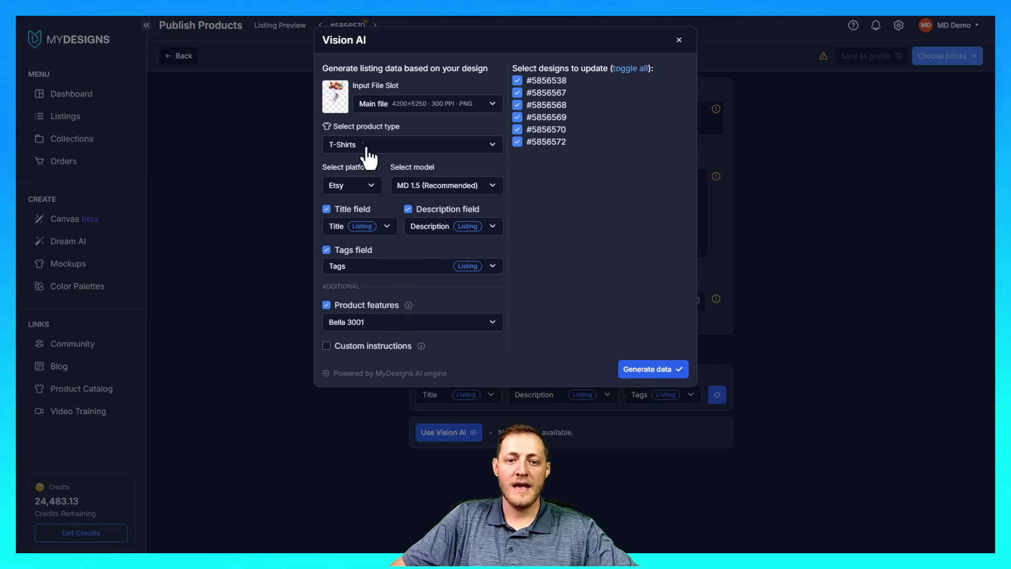
Choose Etsy as the Vision AI platform and MD 1.5 (Recommended) as the model.
{"action": "left_click", "coordinate": [346, 188]}
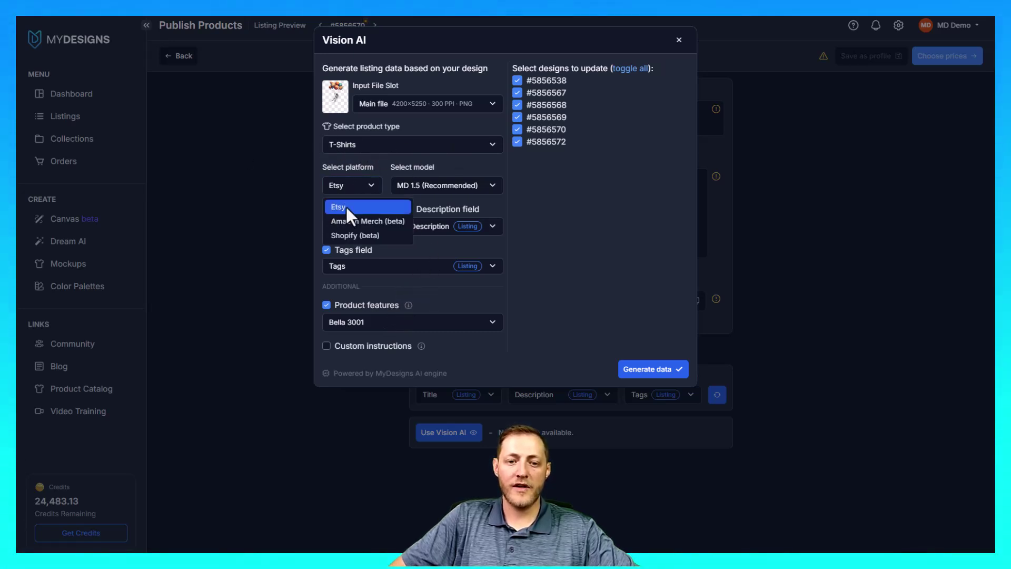
{"action": "left_click", "coordinate": [351, 204]}
{"action": "left_click", "coordinate": [433, 187]}
{"action": "left_click", "coordinate": [425, 222]}
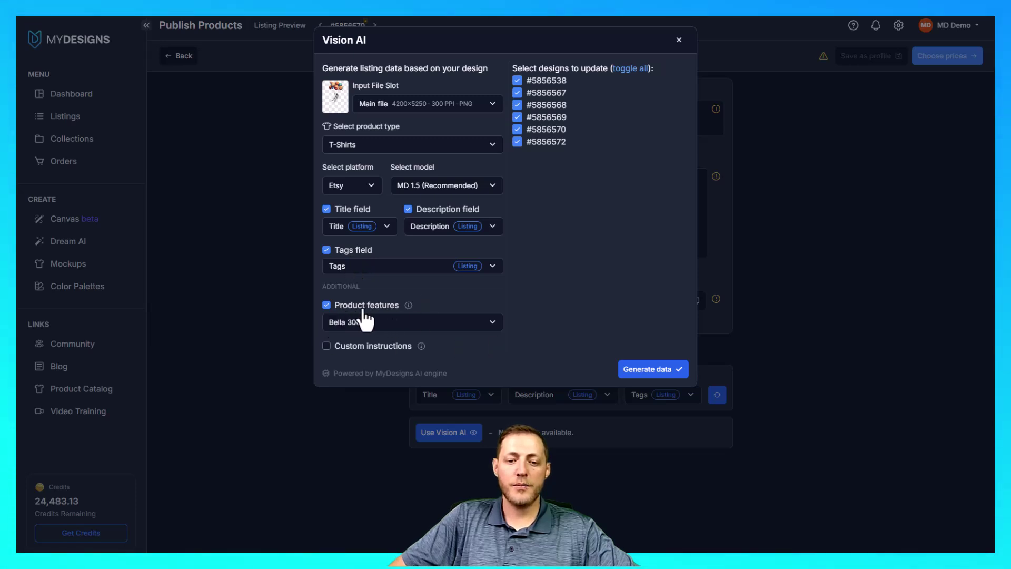
Run Vision AI on the six selected designs with the Bella 3001 product features included.
{"action": "left_click", "coordinate": [326, 304]}
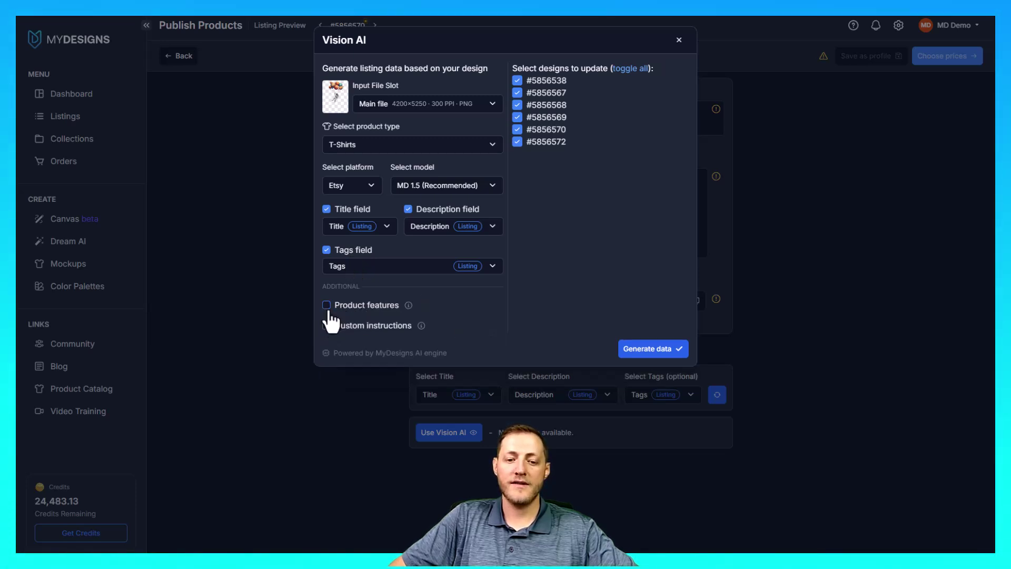
{"action": "left_click", "coordinate": [326, 304]}
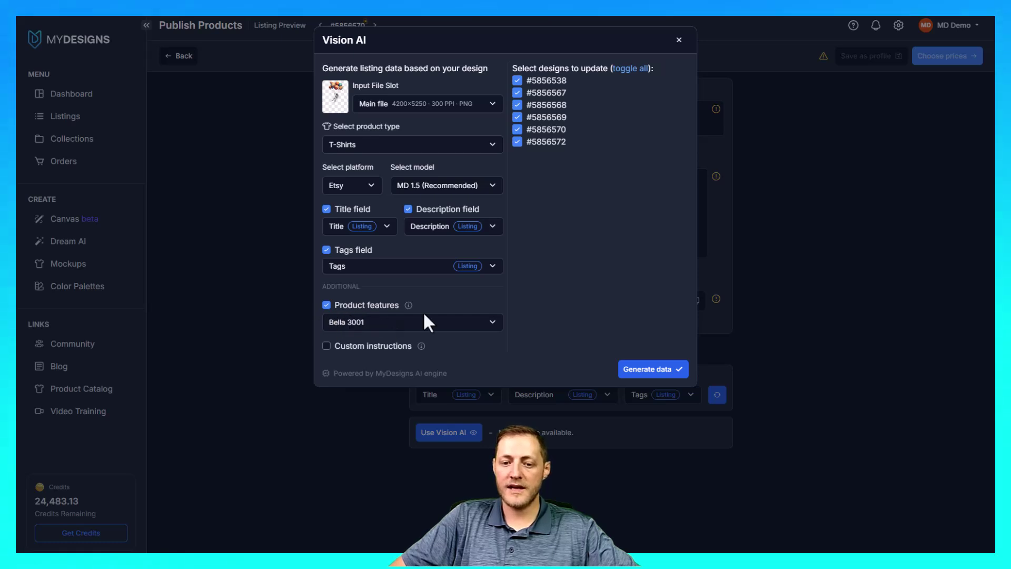
{"action": "left_click", "coordinate": [646, 373]}
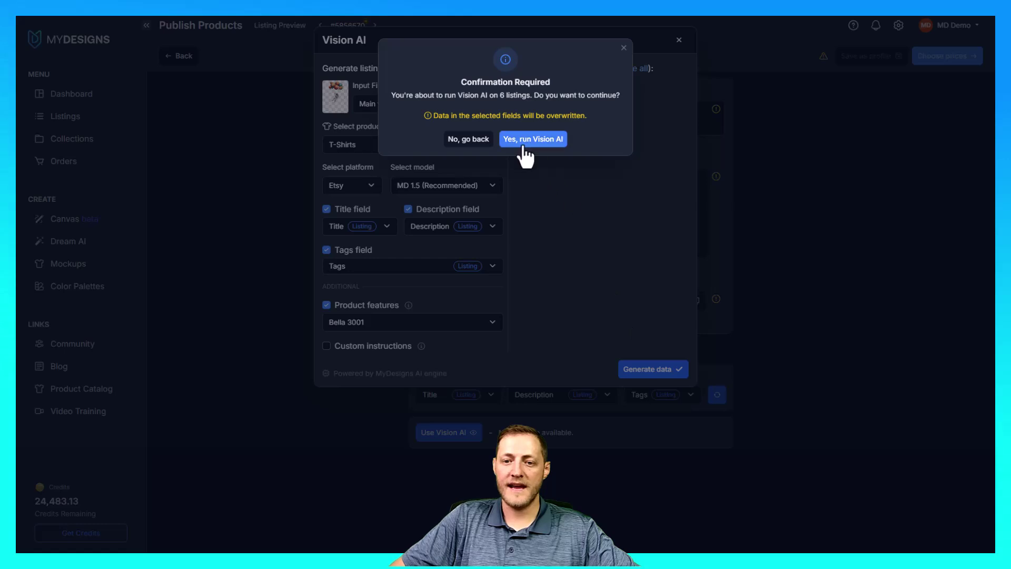
{"action": "left_click", "coordinate": [553, 142]}
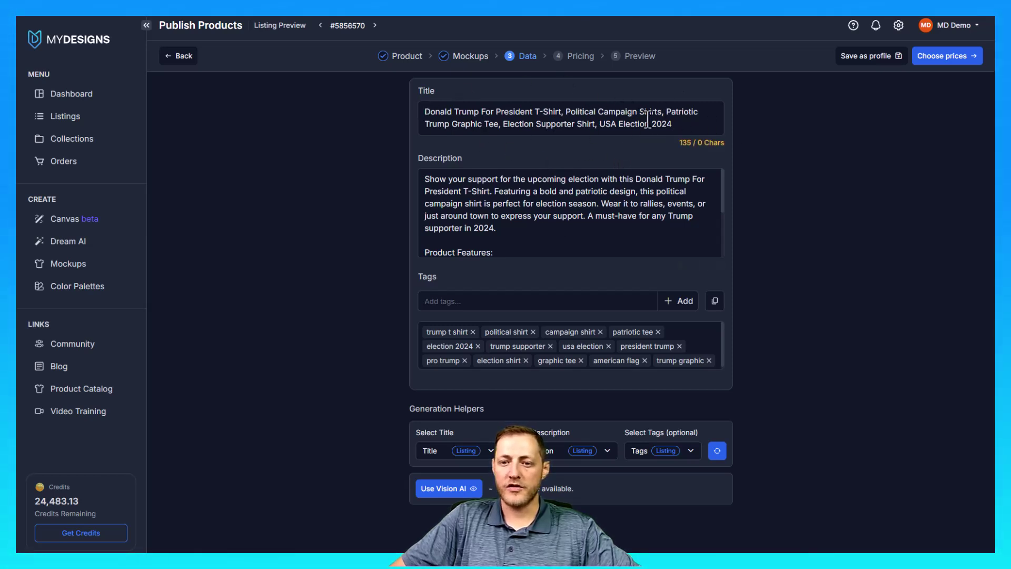
Go back through the listings to the astronaut design and read its generated title, description and tags.
{"action": "left_click", "coordinate": [319, 26]}
{"action": "left_click", "coordinate": [319, 26]}
{"action": "left_click", "coordinate": [320, 26]}
{"action": "left_click", "coordinate": [319, 26]}
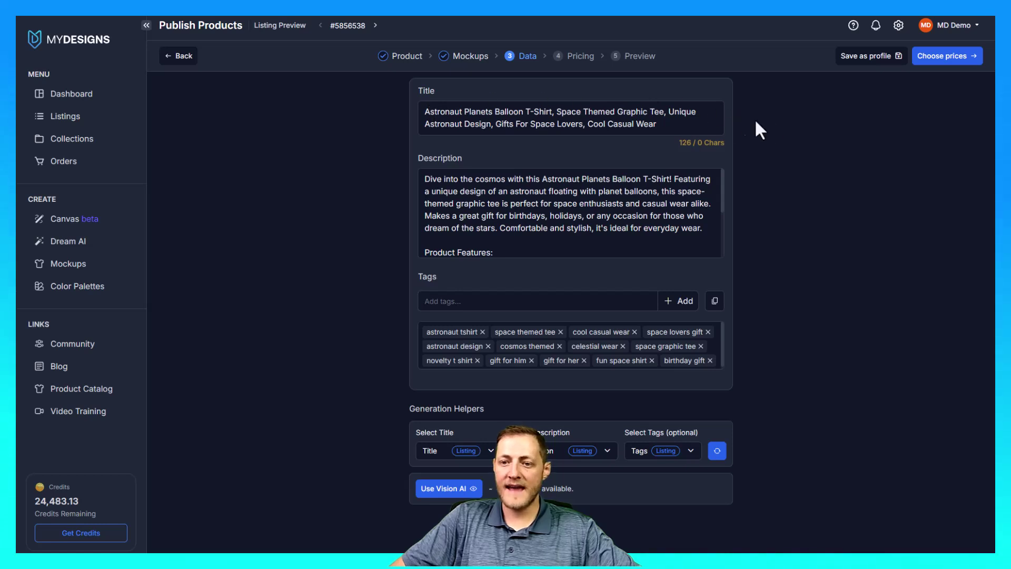
{"action": "scroll", "coordinate": [512, 221], "scroll_direction": "down", "scroll_amount": 5}
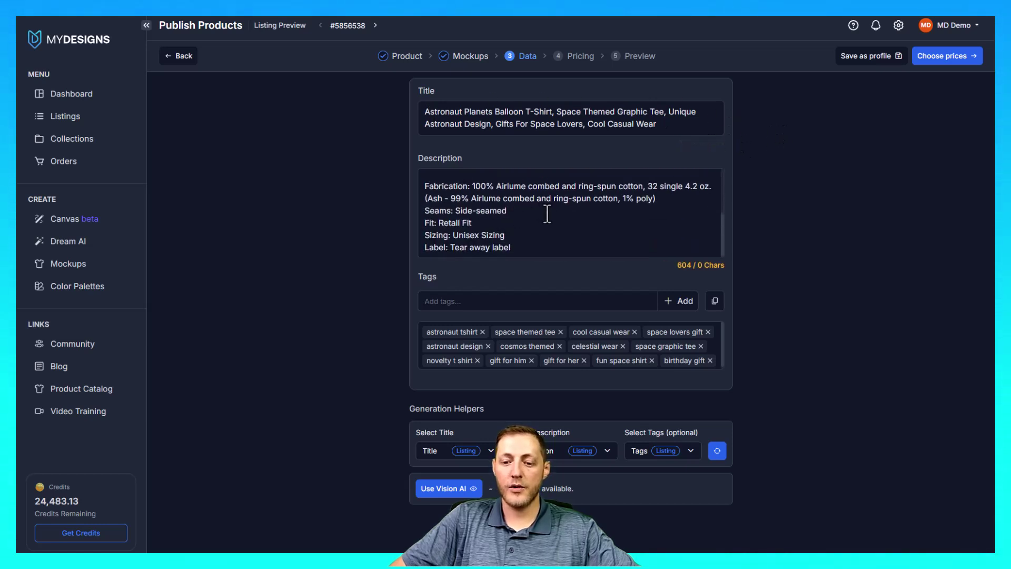
{"action": "scroll", "coordinate": [634, 248], "scroll_direction": "up", "scroll_amount": 5}
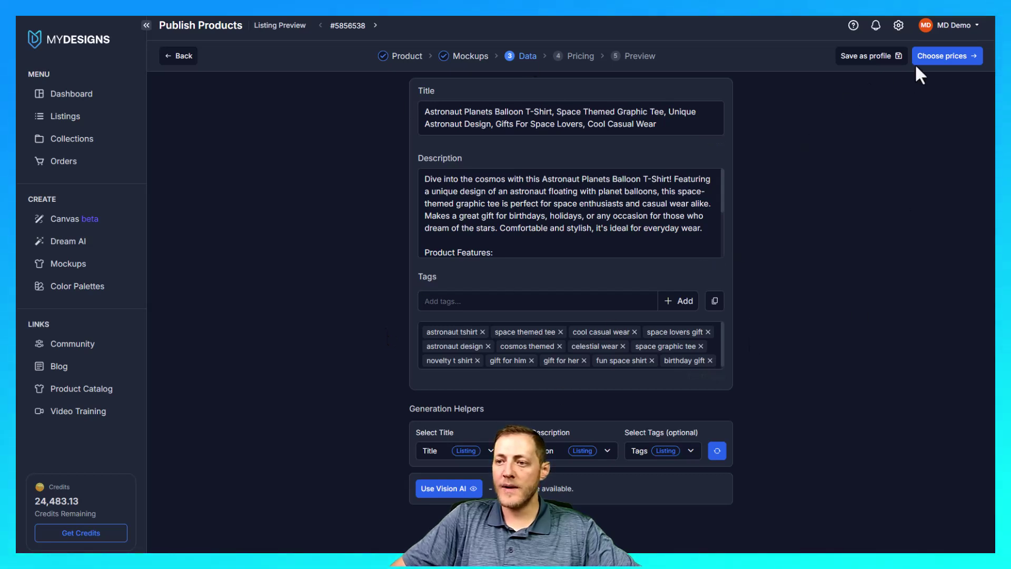
Continue to the pricing stage and set the price of all sizes and colors to 33.98.
{"action": "left_click", "coordinate": [942, 59]}
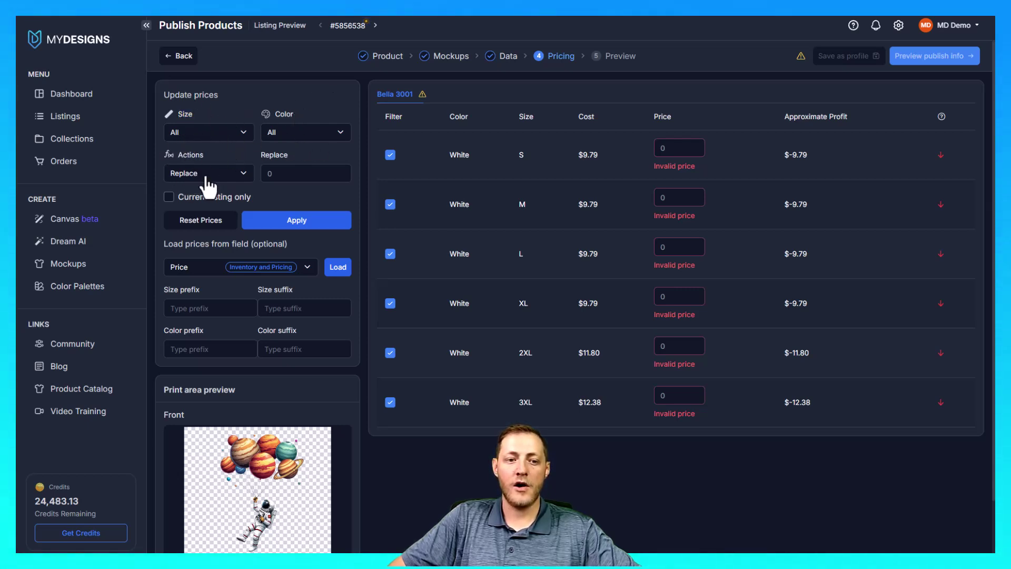
{"action": "double_click", "coordinate": [294, 173]}
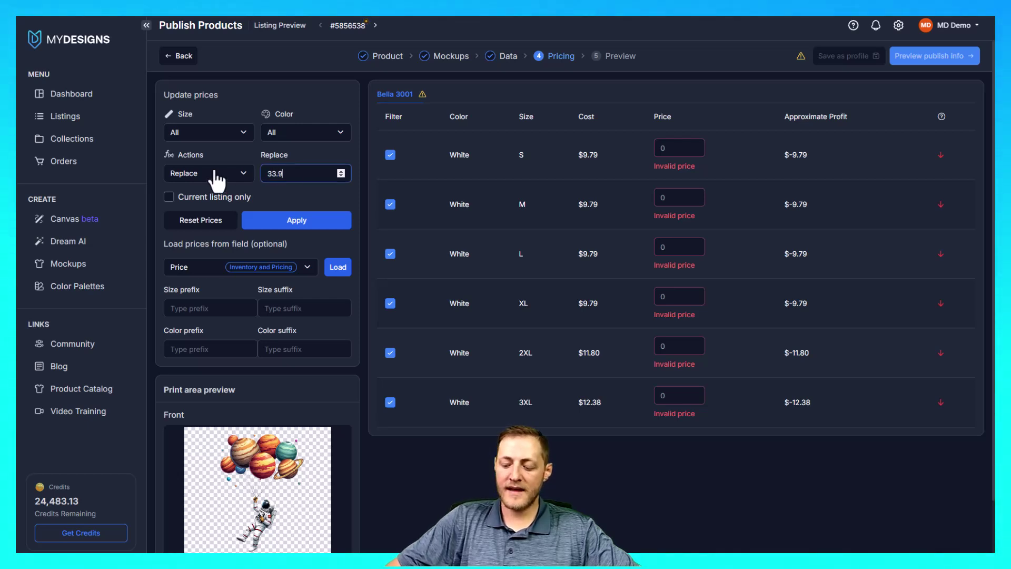
{"action": "left_click", "coordinate": [296, 220]}
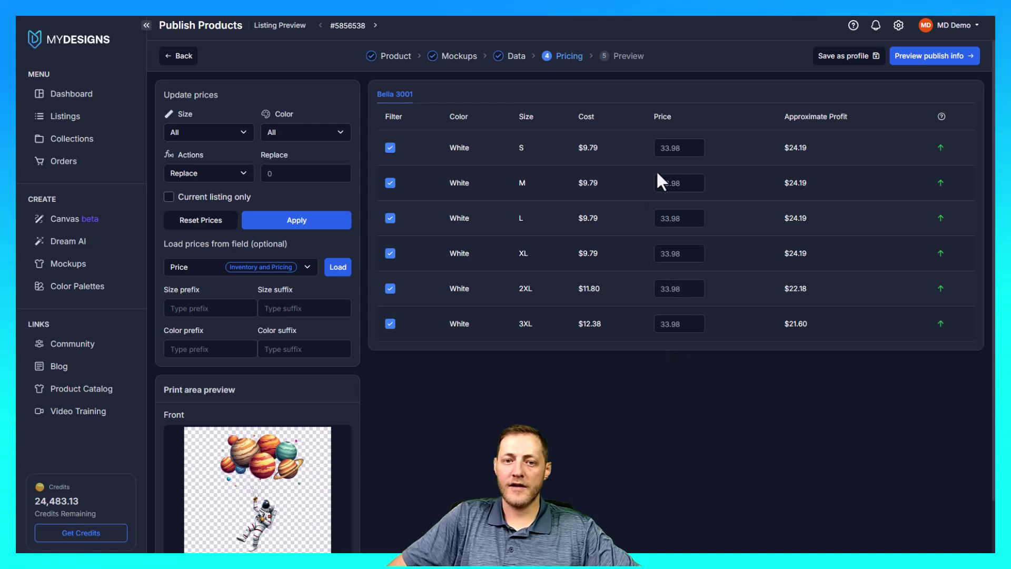
Check the prices in each of the other listings and return to the astronaut listing.
{"action": "left_click", "coordinate": [376, 29]}
{"action": "left_click", "coordinate": [376, 29]}
{"action": "left_click", "coordinate": [376, 29]}
{"action": "left_click", "coordinate": [376, 29]}
{"action": "left_click", "coordinate": [376, 29]}
{"action": "left_click", "coordinate": [319, 26]}
{"action": "left_click", "coordinate": [319, 25]}
{"action": "left_click", "coordinate": [319, 25]}
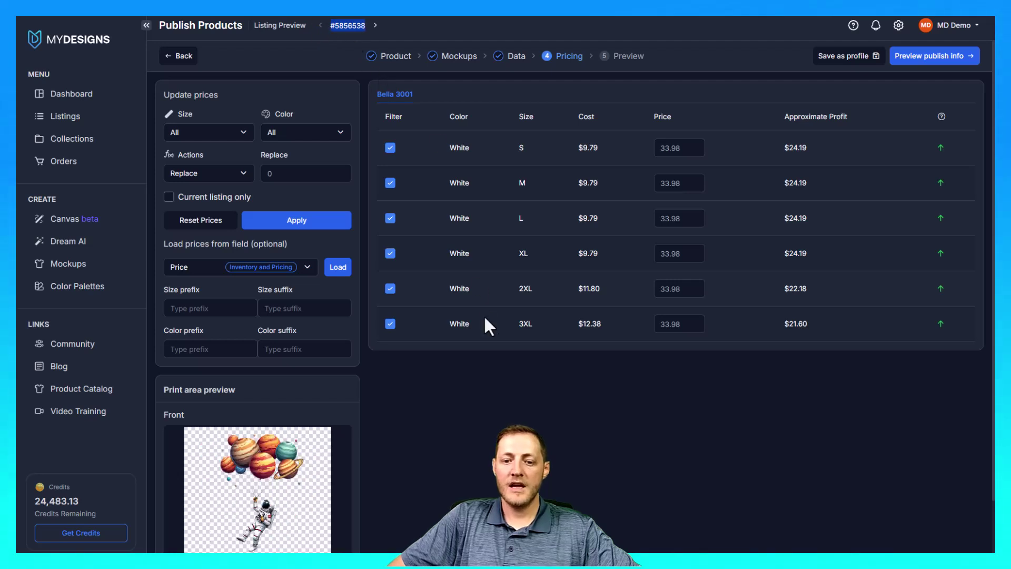
{"action": "left_click", "coordinate": [512, 370]}
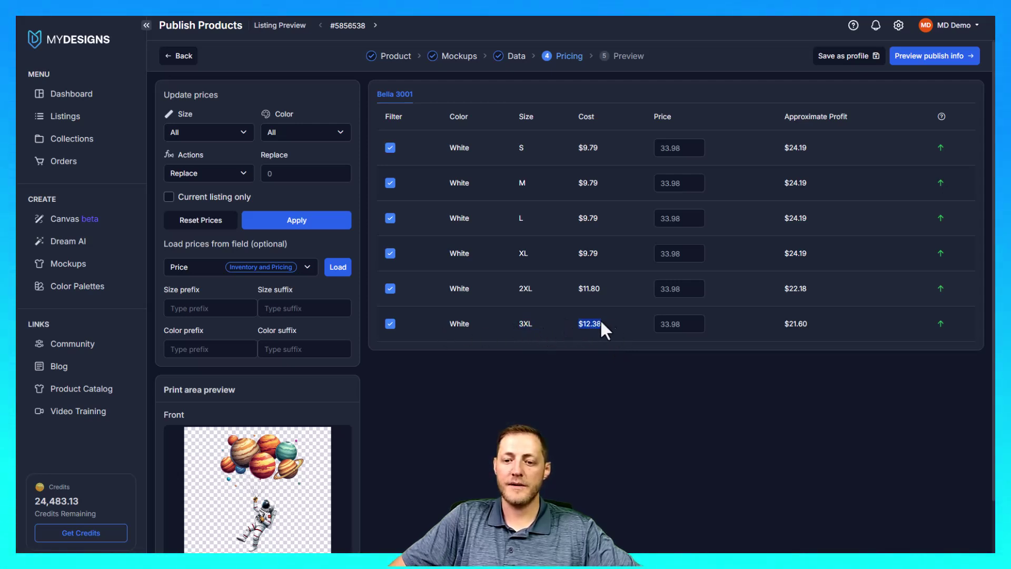
Set the price of size 3XL to 35.98 for all colors.
{"action": "left_click", "coordinate": [189, 134]}
{"action": "left_click", "coordinate": [184, 233]}
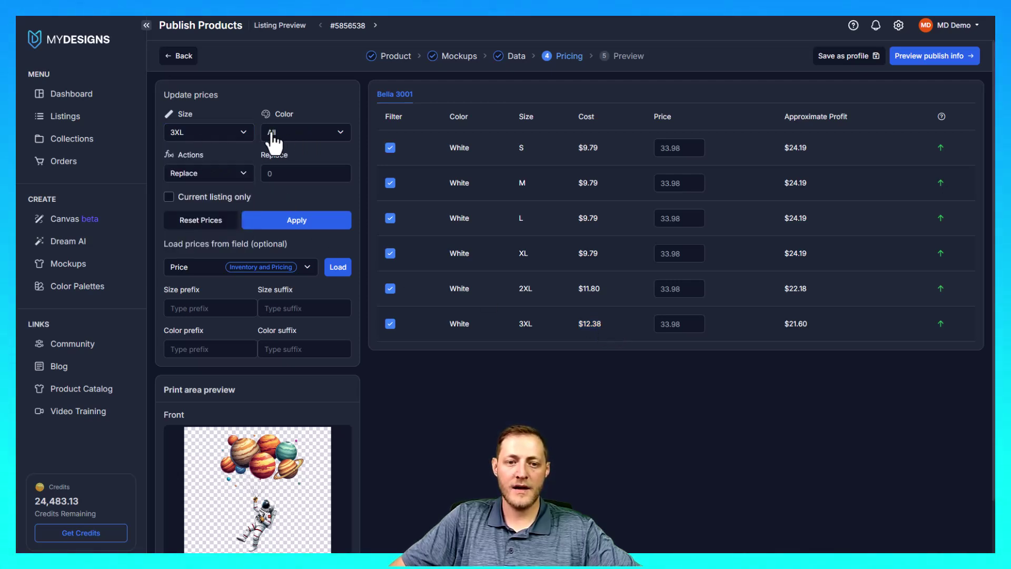
{"action": "type", "text": "5.98"}
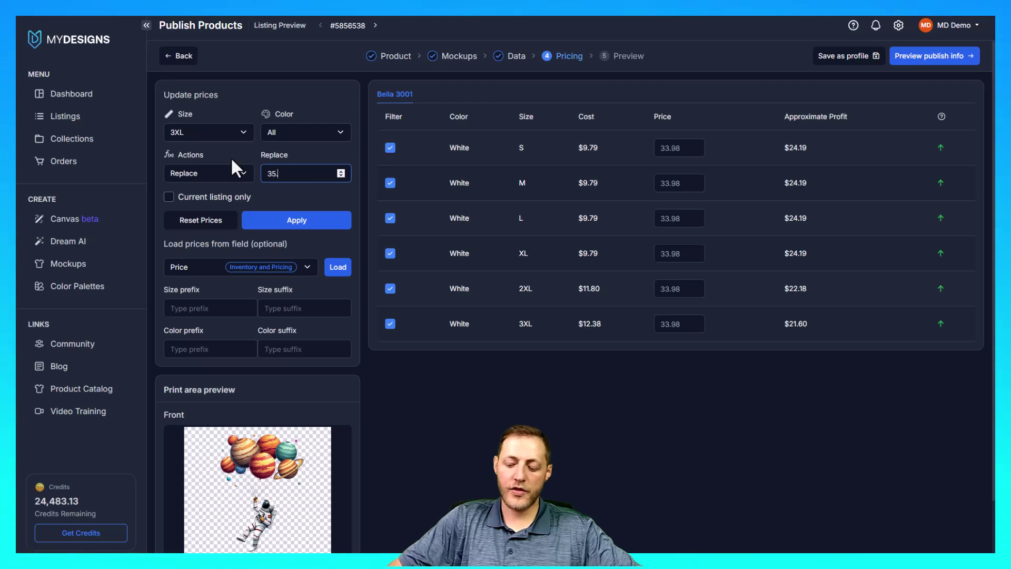
{"action": "left_click", "coordinate": [294, 220]}
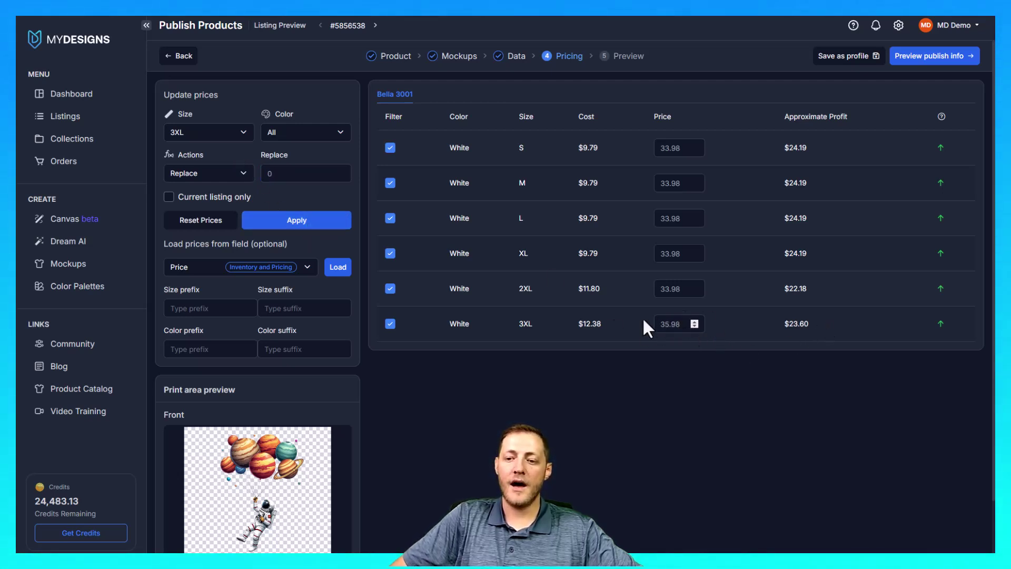
Check the astronaut listing's print area preview and continue to the publish preview stage.
{"action": "scroll", "coordinate": [315, 242], "scroll_direction": "down", "scroll_amount": 2}
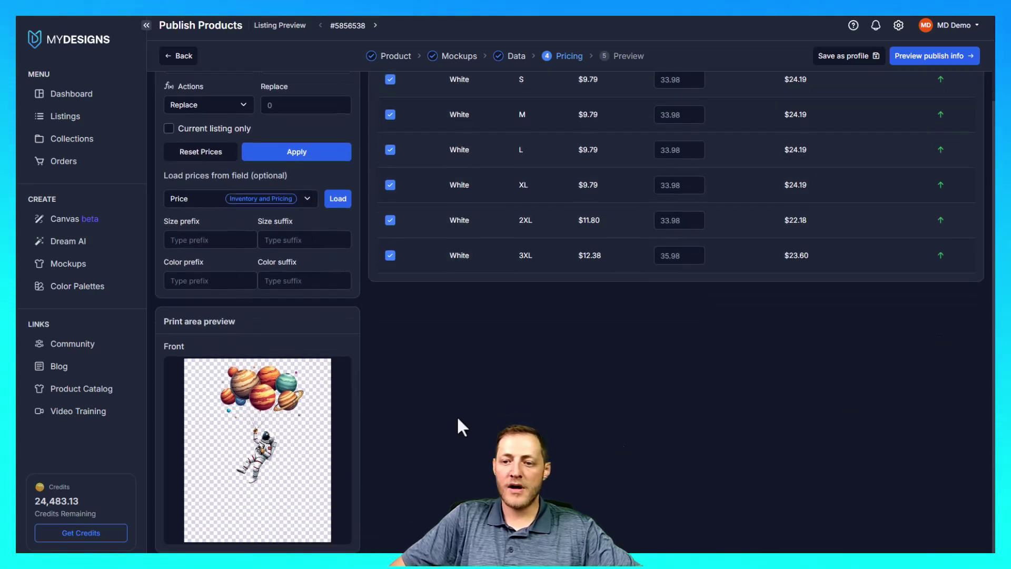
{"action": "scroll", "coordinate": [619, 449], "scroll_direction": "up", "scroll_amount": 2}
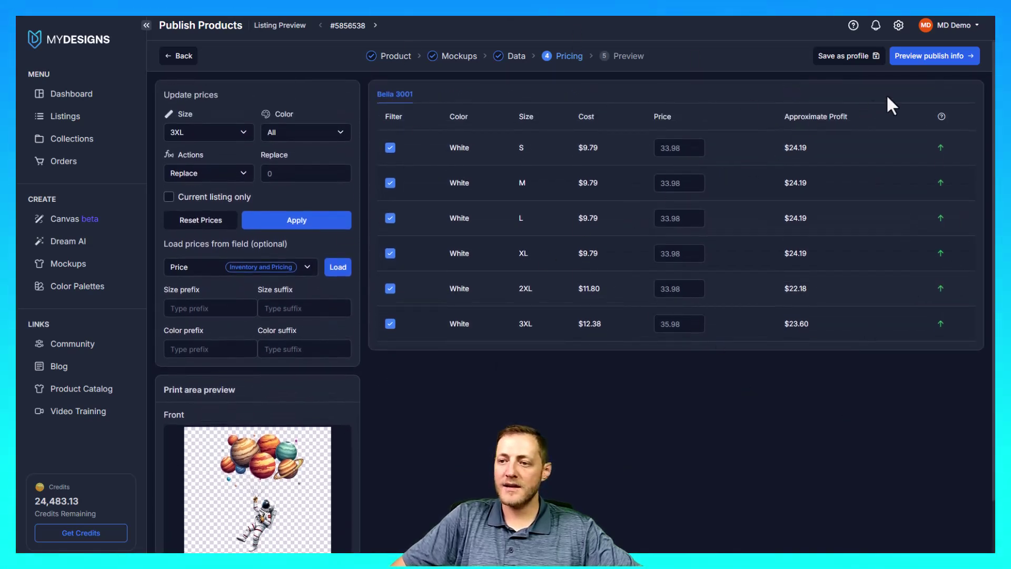
{"action": "left_click", "coordinate": [931, 61]}
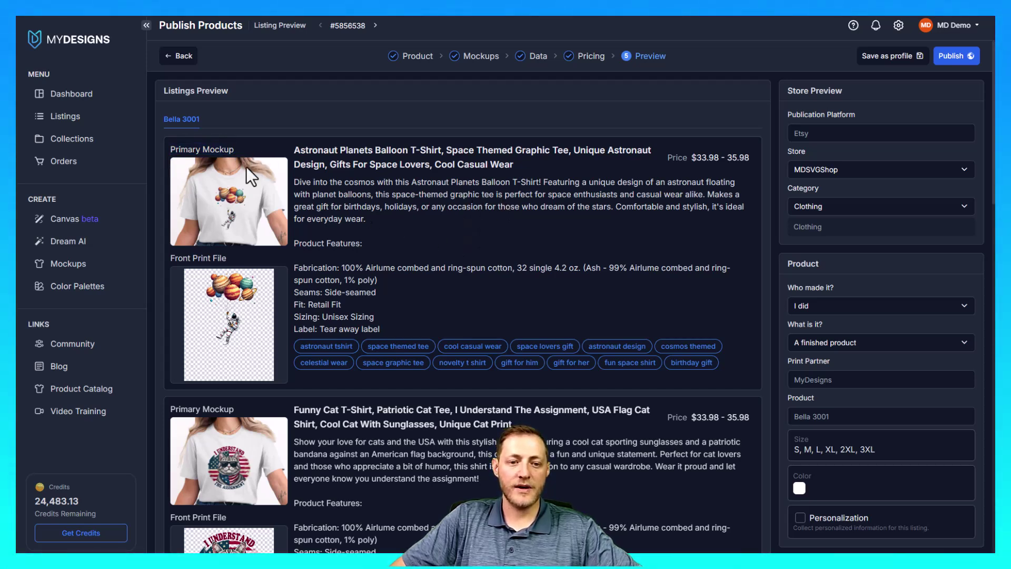
Read the astronaut listing's title, description and product features, and look through the previews of the remaining T-shirt listings.
{"action": "left_click_drag", "start_coordinate": [295, 151], "coordinate": [501, 166]}
{"action": "left_click_drag", "start_coordinate": [294, 181], "coordinate": [360, 250]}
{"action": "left_click_drag", "start_coordinate": [294, 244], "coordinate": [392, 324]}
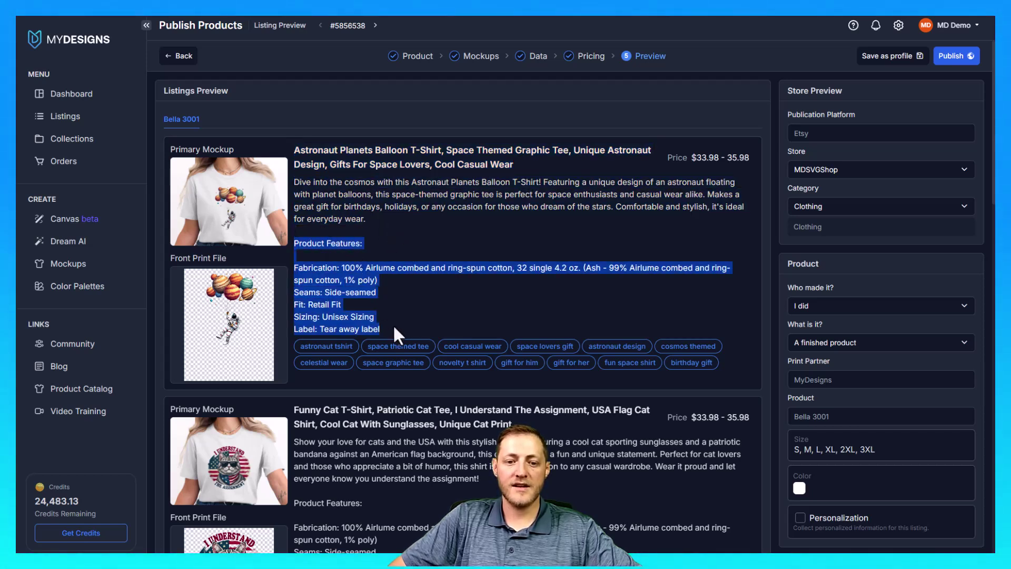
{"action": "left_click", "coordinate": [393, 325]}
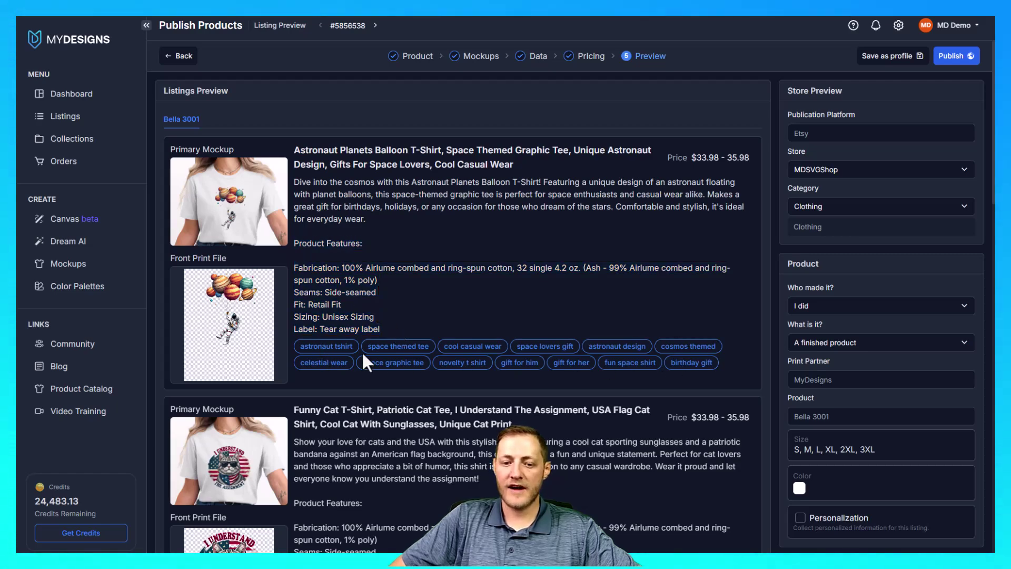
{"action": "scroll", "coordinate": [384, 153], "scroll_direction": "down", "scroll_amount": 12}
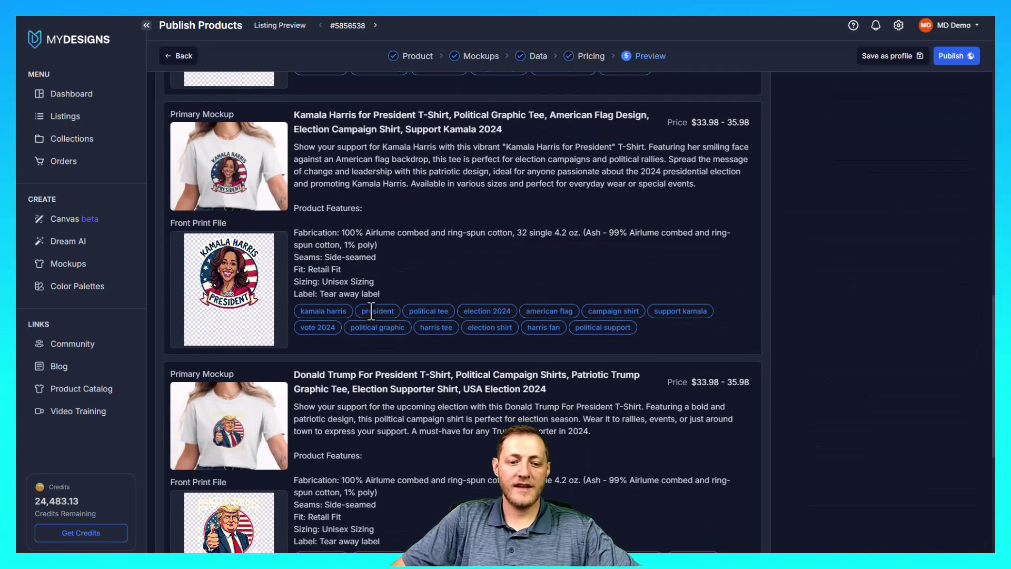
{"action": "scroll", "coordinate": [374, 314], "scroll_direction": "down", "scroll_amount": 6}
{"action": "scroll", "coordinate": [389, 345], "scroll_direction": "up", "scroll_amount": 18}
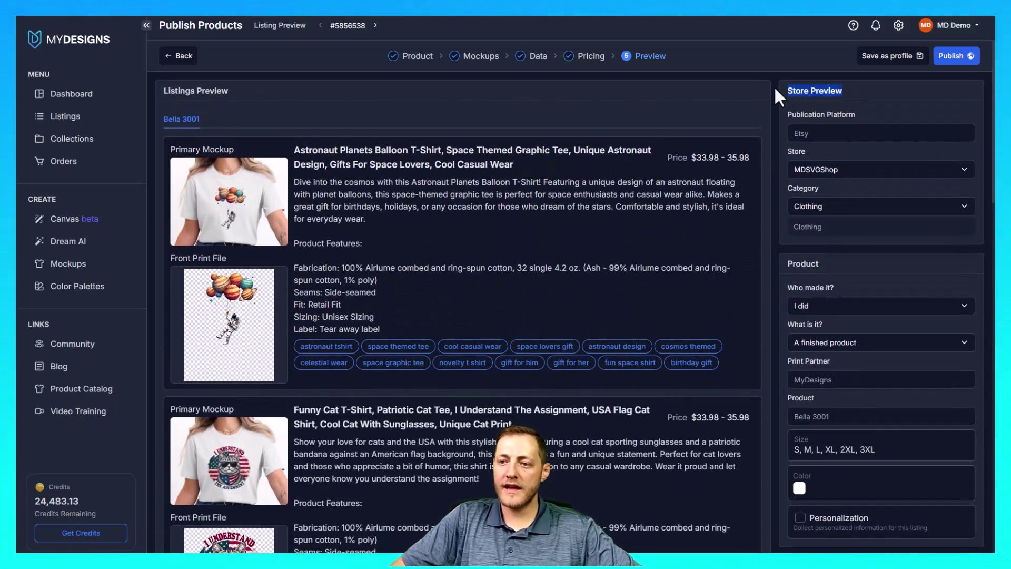
{"action": "left_click", "coordinate": [866, 100]}
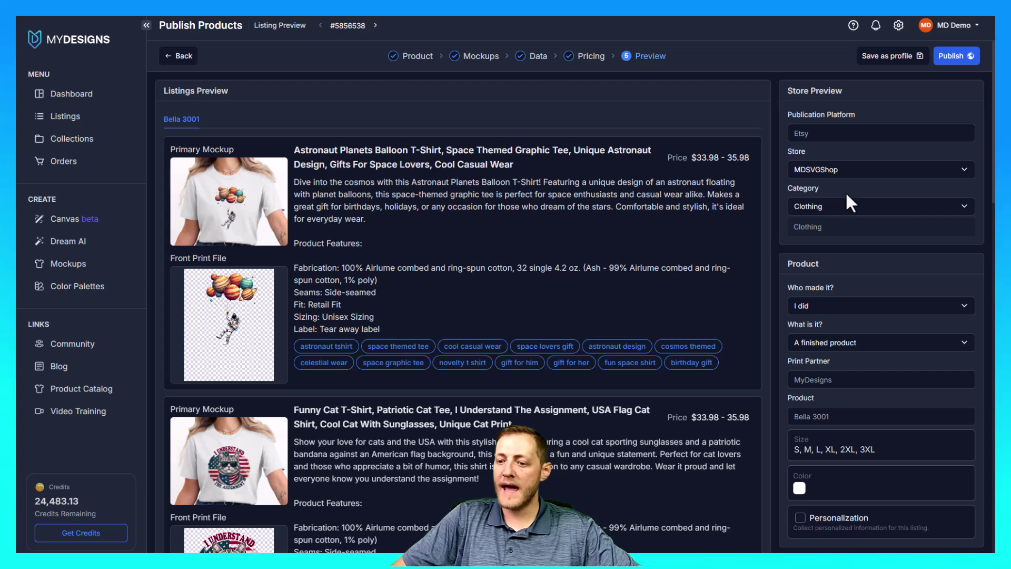
Turn on personalization for the product, look over its options and turn it off again.
{"action": "scroll", "coordinate": [850, 287], "scroll_direction": "down", "scroll_amount": 2}
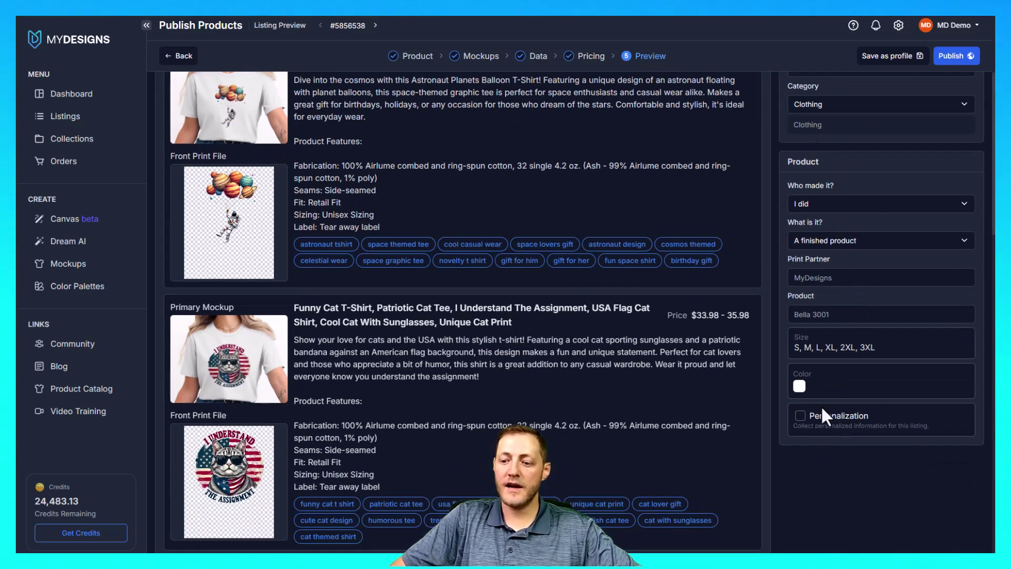
{"action": "left_click", "coordinate": [800, 416]}
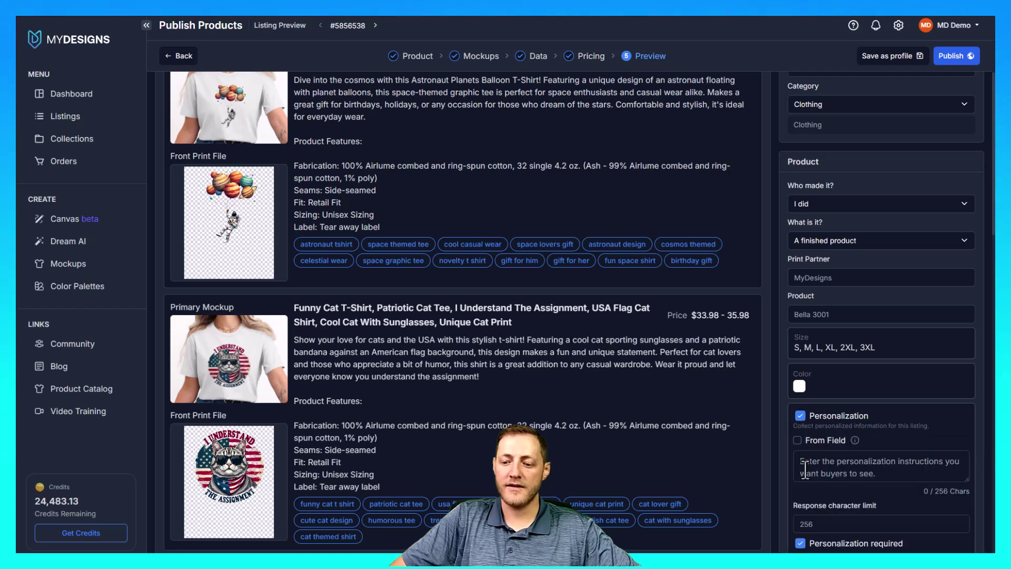
{"action": "scroll", "coordinate": [827, 481], "scroll_direction": "down", "scroll_amount": 3}
{"action": "scroll", "coordinate": [811, 367], "scroll_direction": "up", "scroll_amount": 2}
{"action": "left_click", "coordinate": [809, 363]}
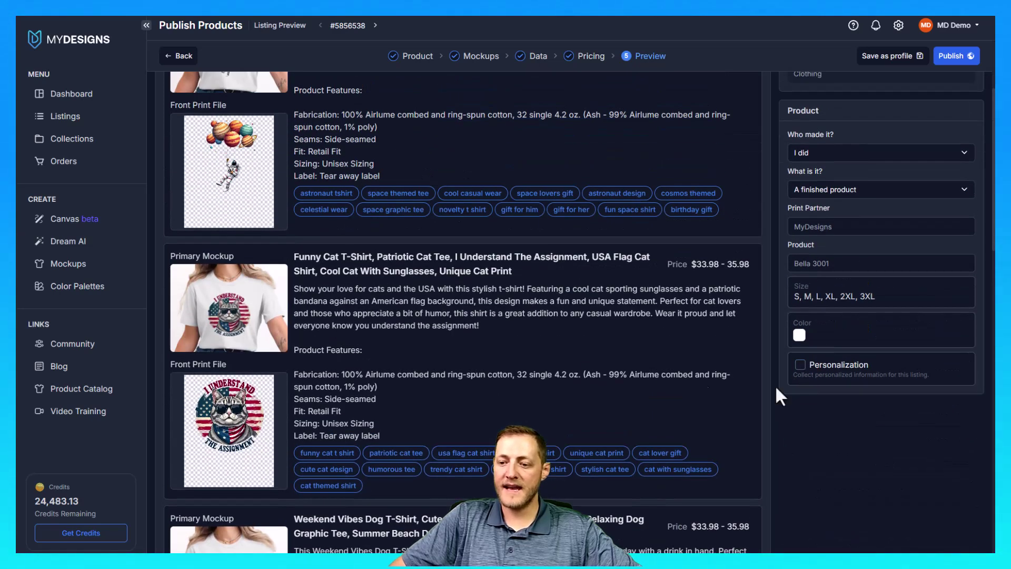
Review the product's sizes and color, and publish the listings to the MDSVGShop Etsy store.
{"action": "left_click_drag", "start_coordinate": [874, 295], "coordinate": [793, 295]}
{"action": "left_click", "coordinate": [810, 331]}
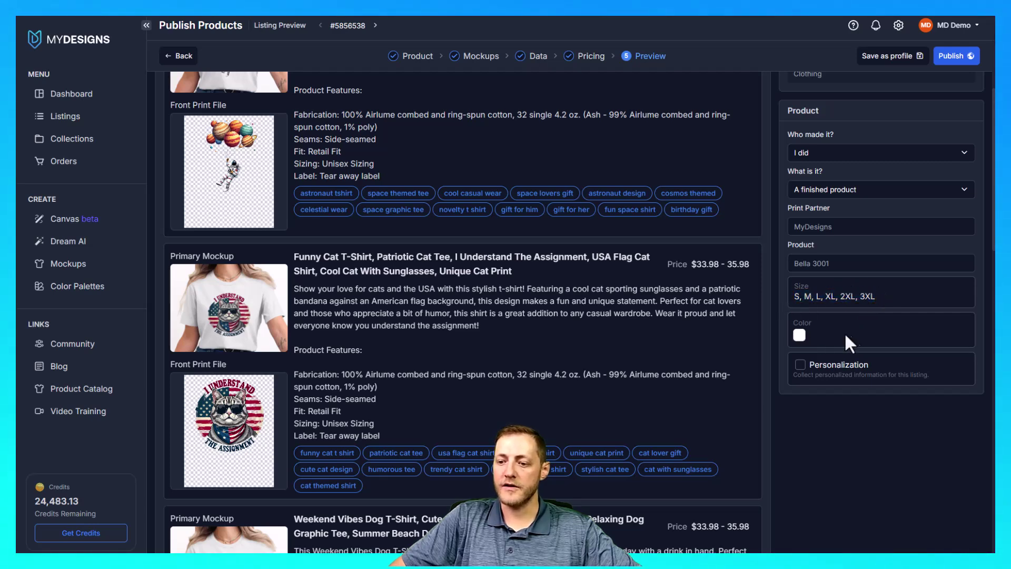
{"action": "scroll", "coordinate": [850, 330], "scroll_direction": "up", "scroll_amount": 3}
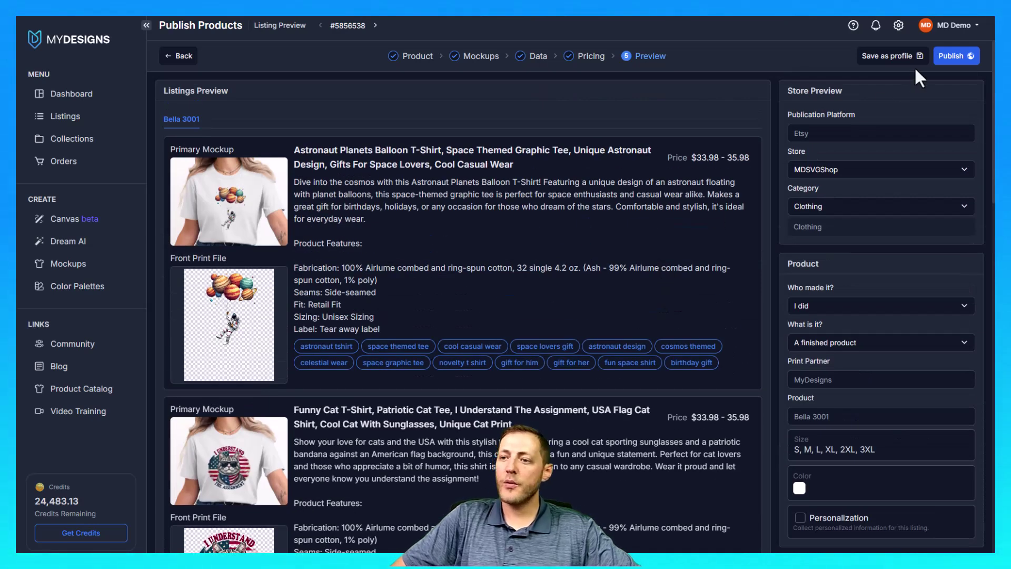
{"action": "left_click", "coordinate": [957, 58]}
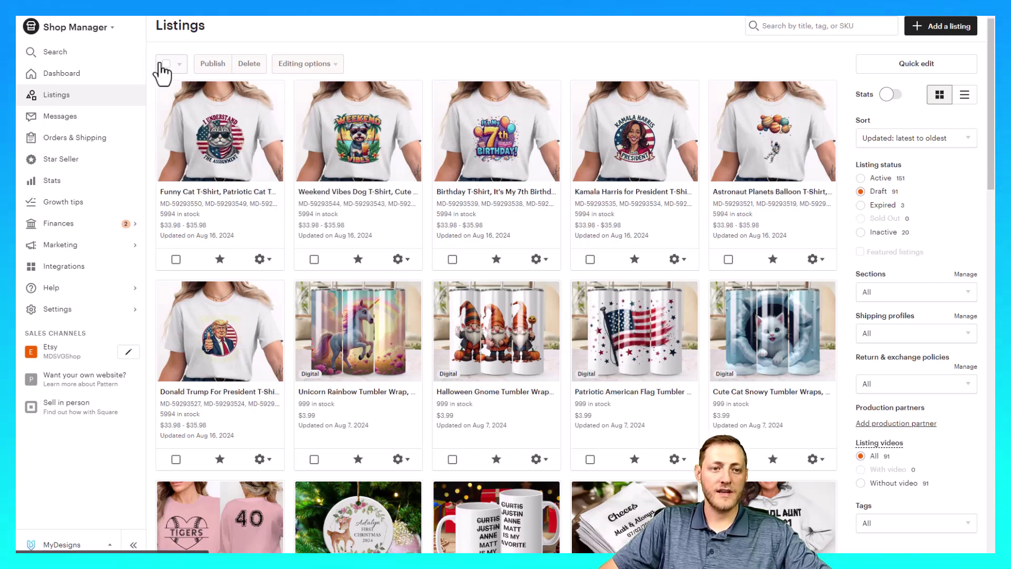
In Etsy Shop Manager, select the funny cat T-shirt draft, request its publication to check the listing fee, and cancel.
{"action": "left_click", "coordinate": [177, 259]}
{"action": "left_click", "coordinate": [222, 69]}
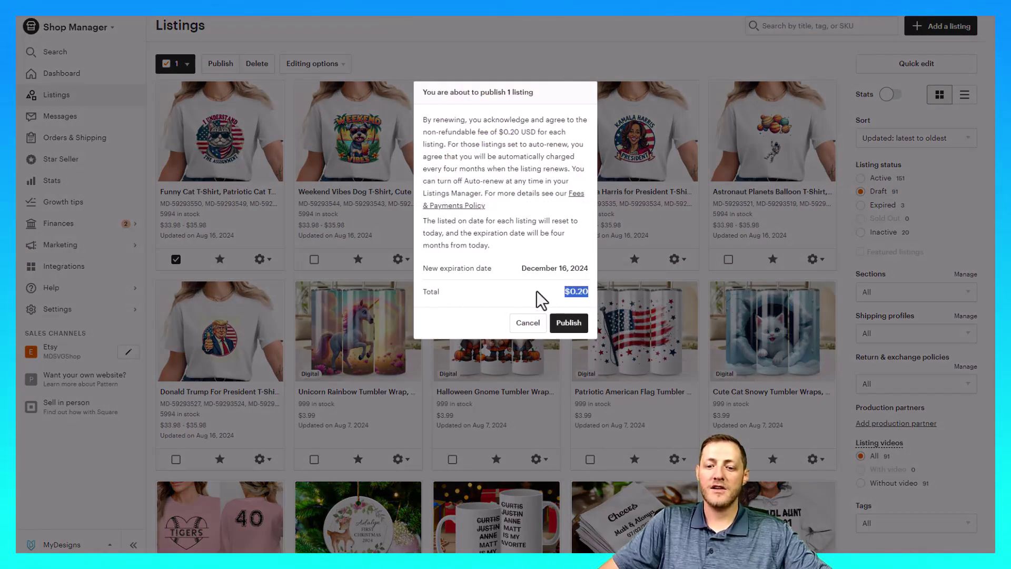
{"action": "left_click", "coordinate": [536, 323]}
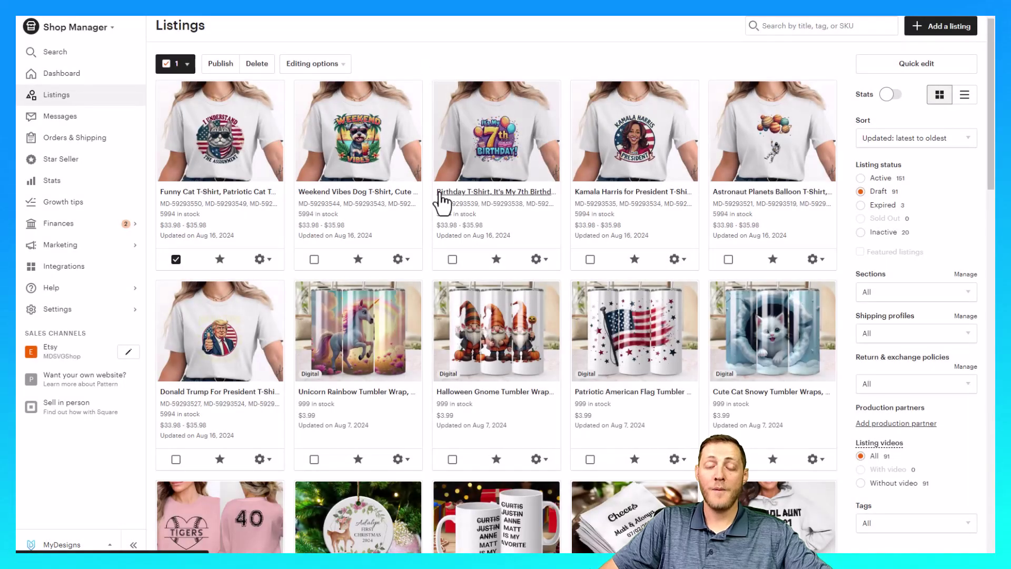